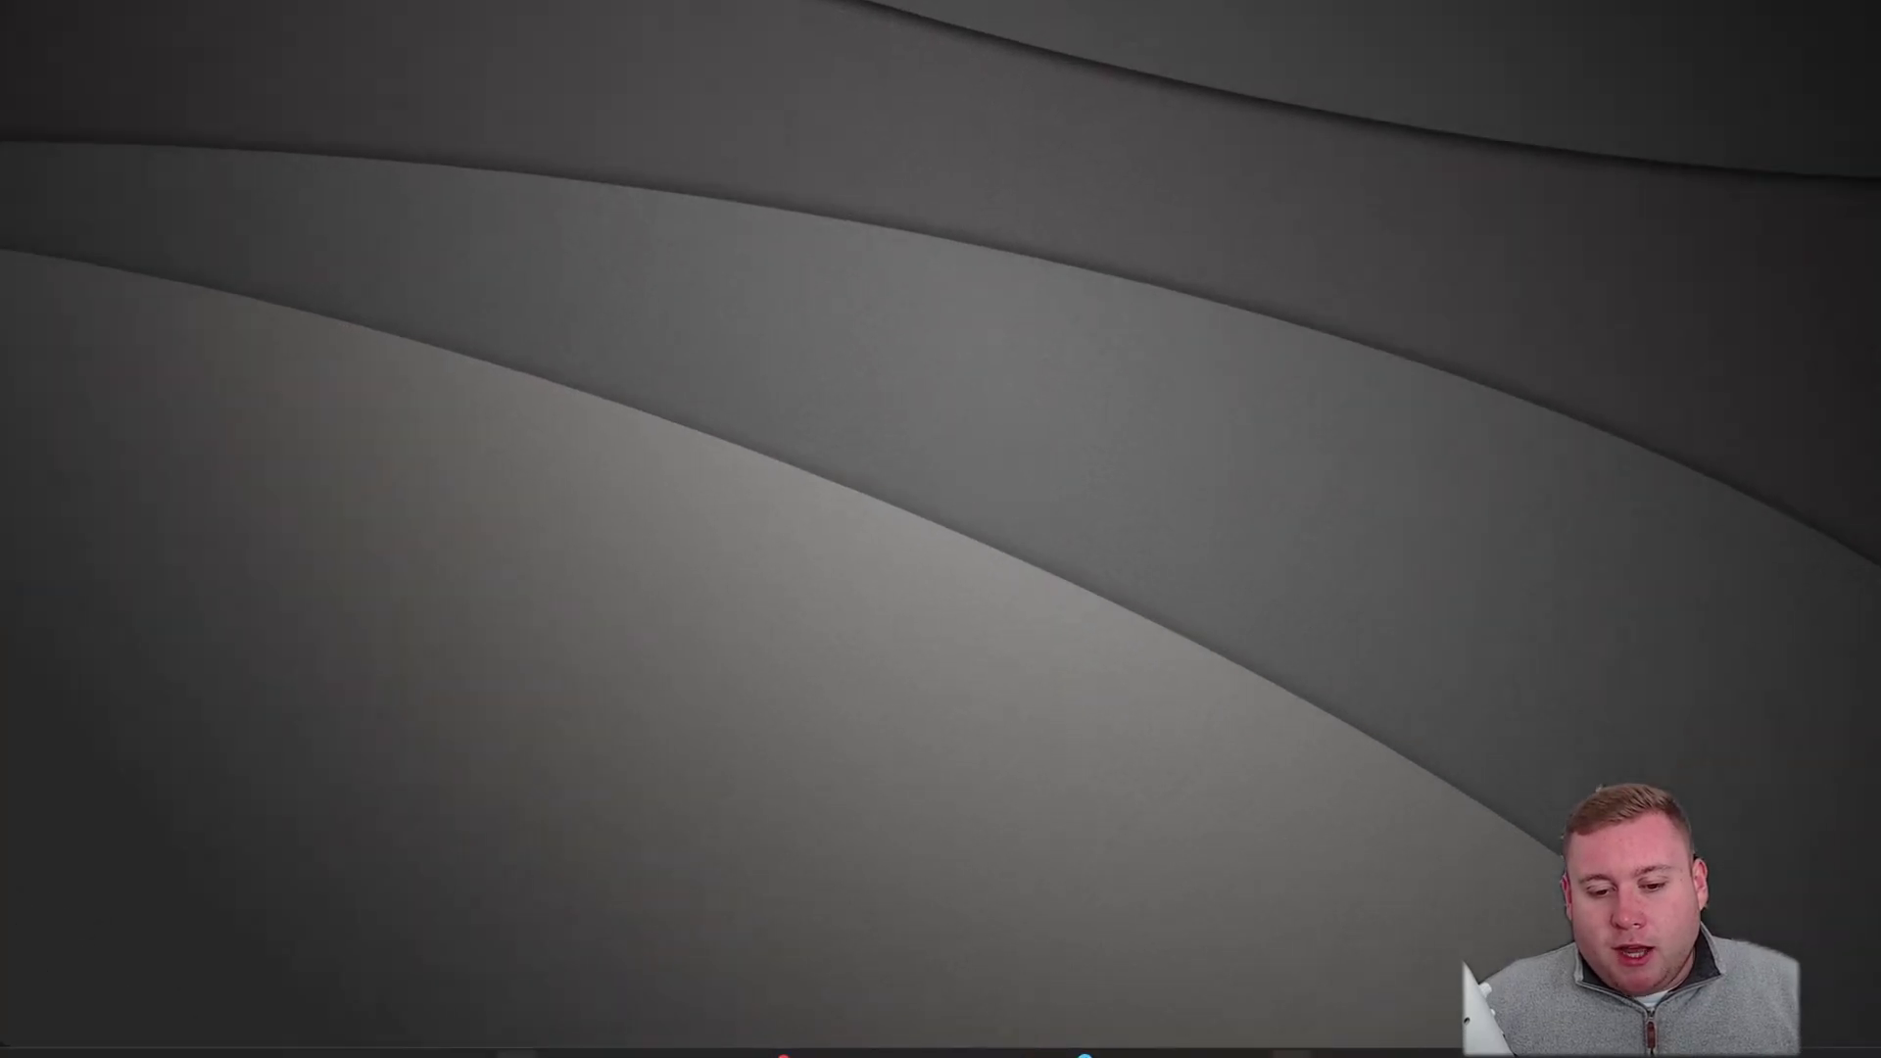
Search for regedit from the taskbar search, then dismiss the search back to the desktop
{"action": "left_click", "coordinate": [650, 1040]}
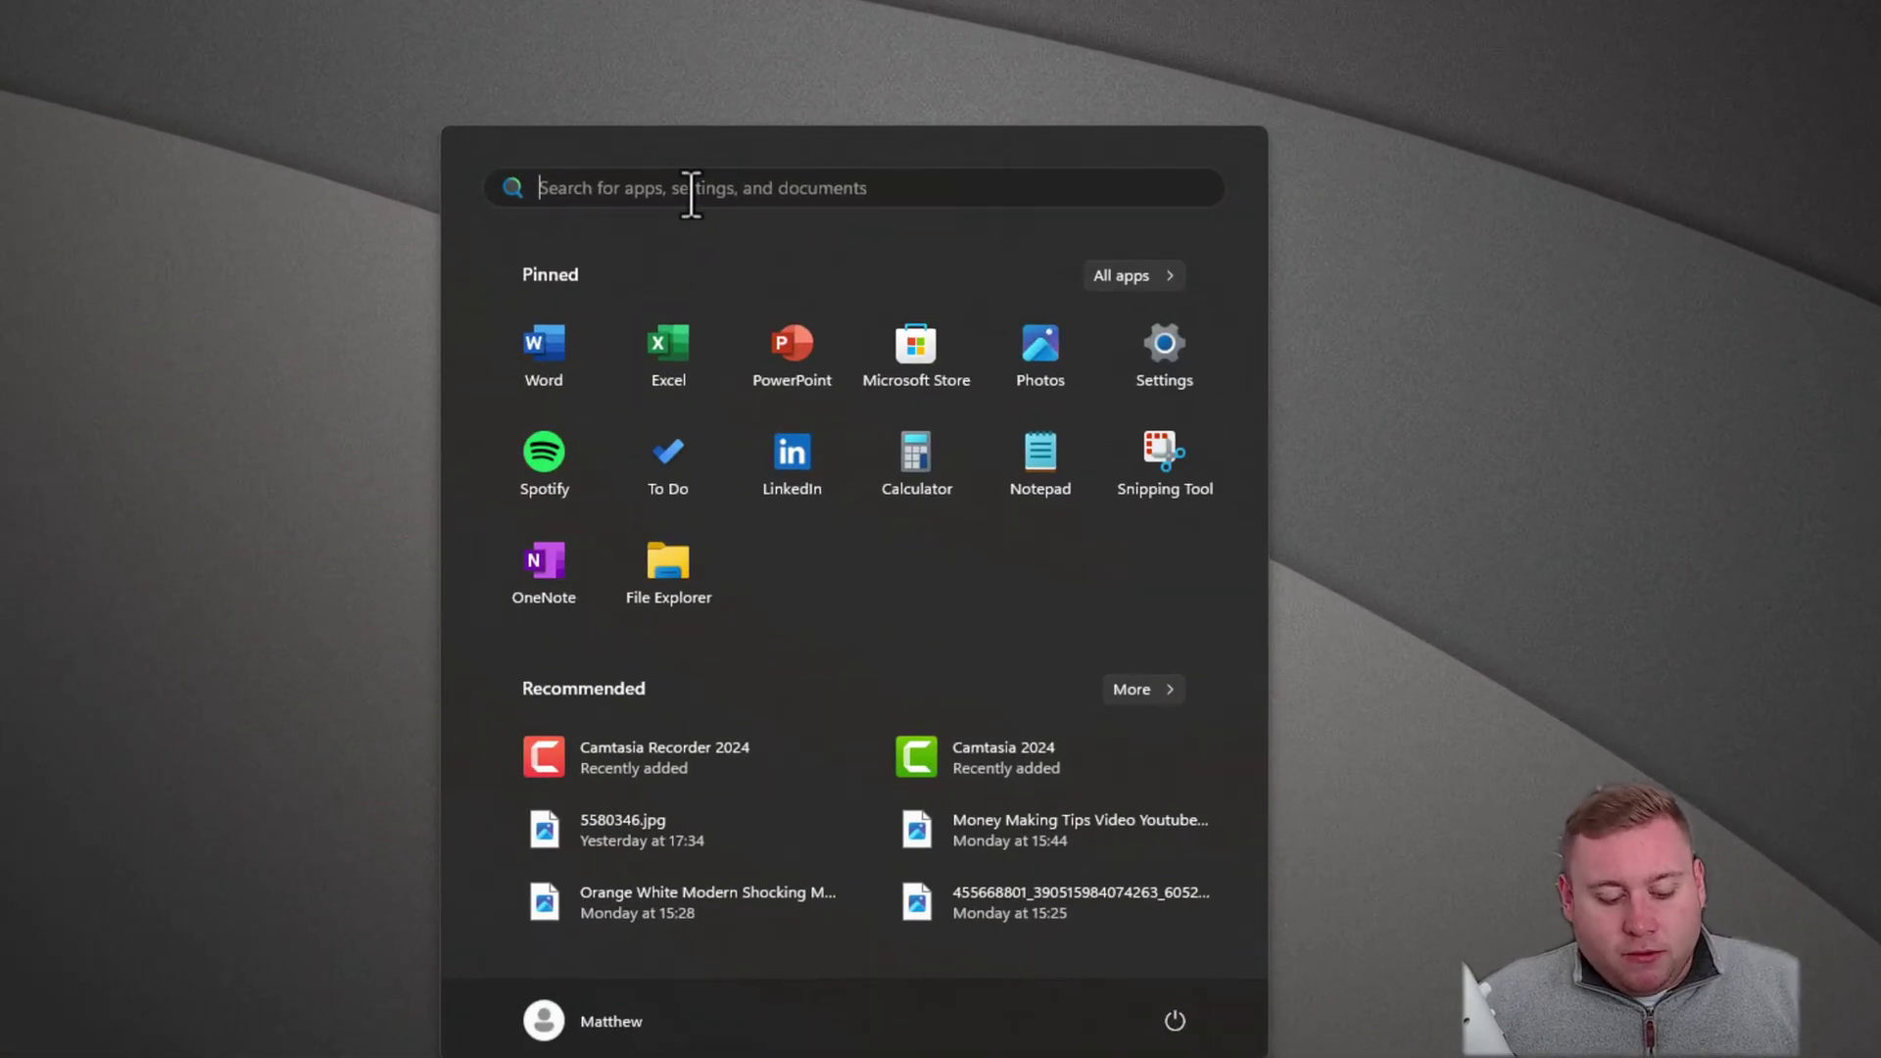
{"action": "type", "text": "regedit"}
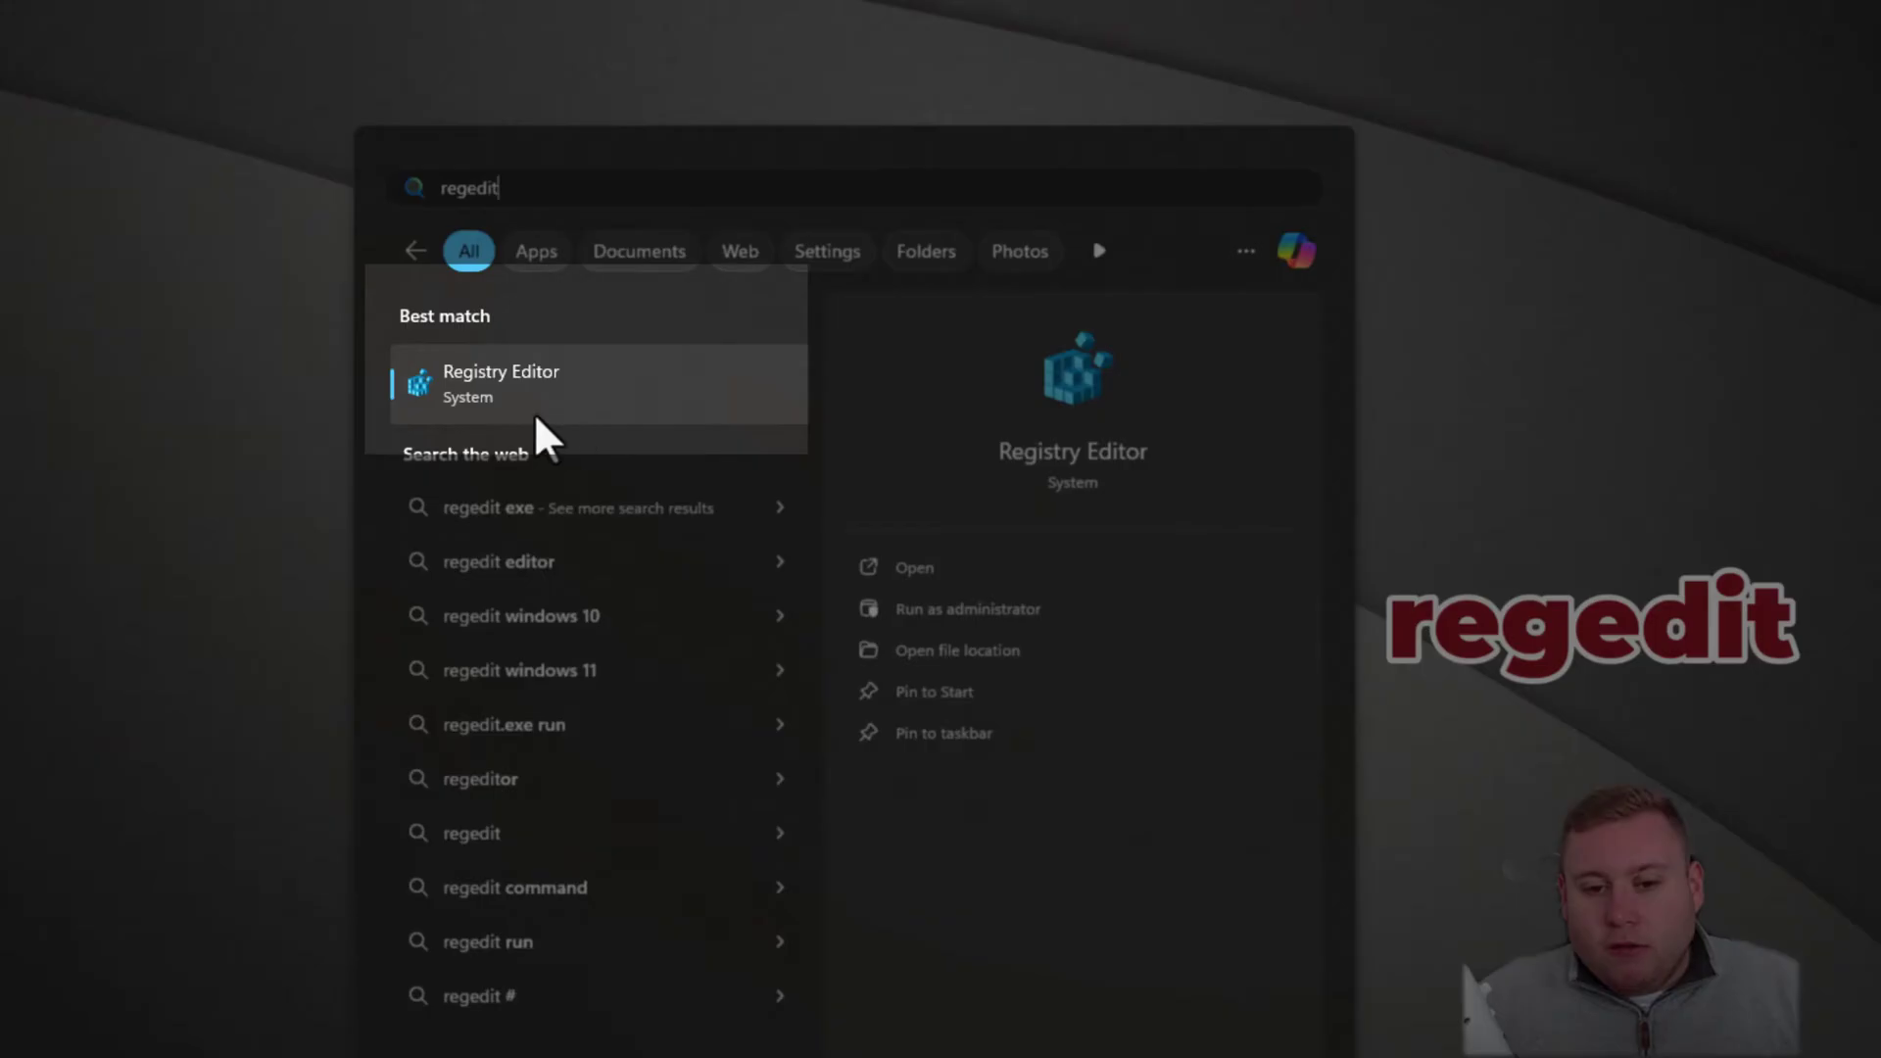
{"action": "left_click", "coordinate": [535, 416]}
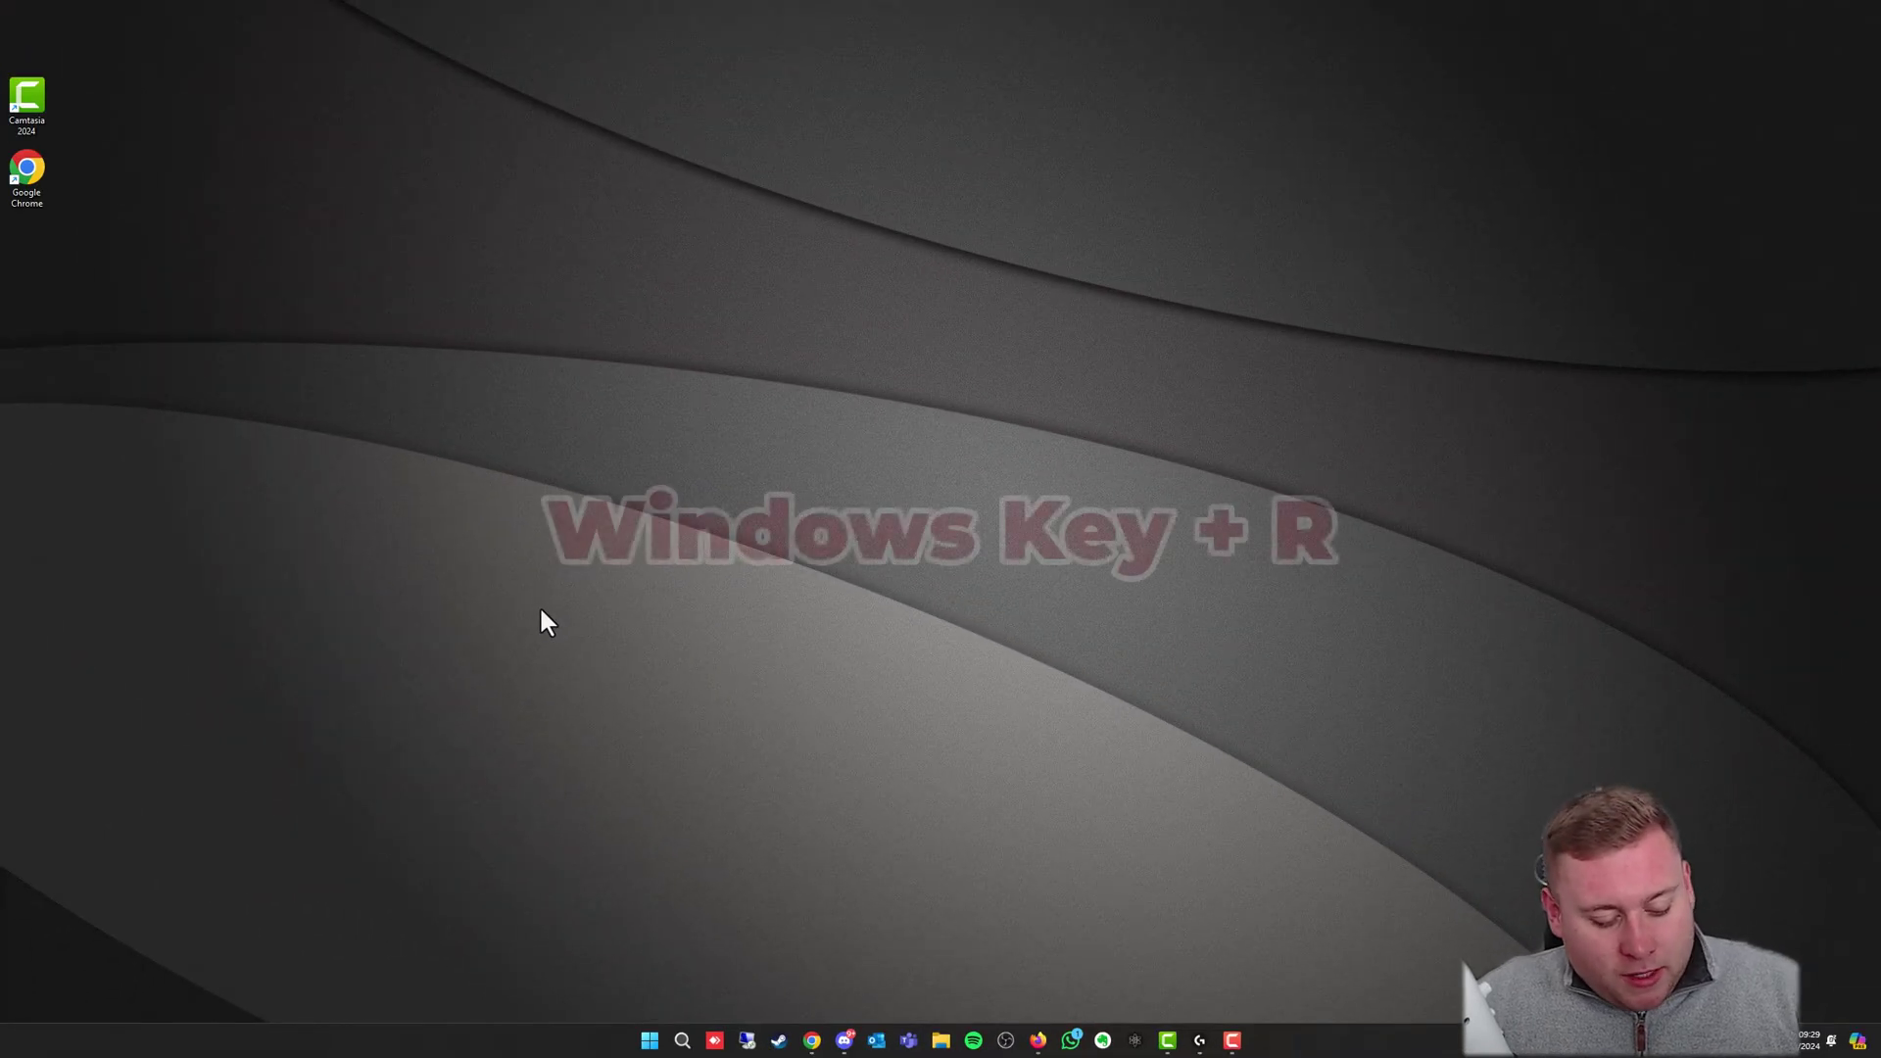
Launch Registry Editor by running regedit from the Run dialog
{"action": "key", "text": "super+r"}
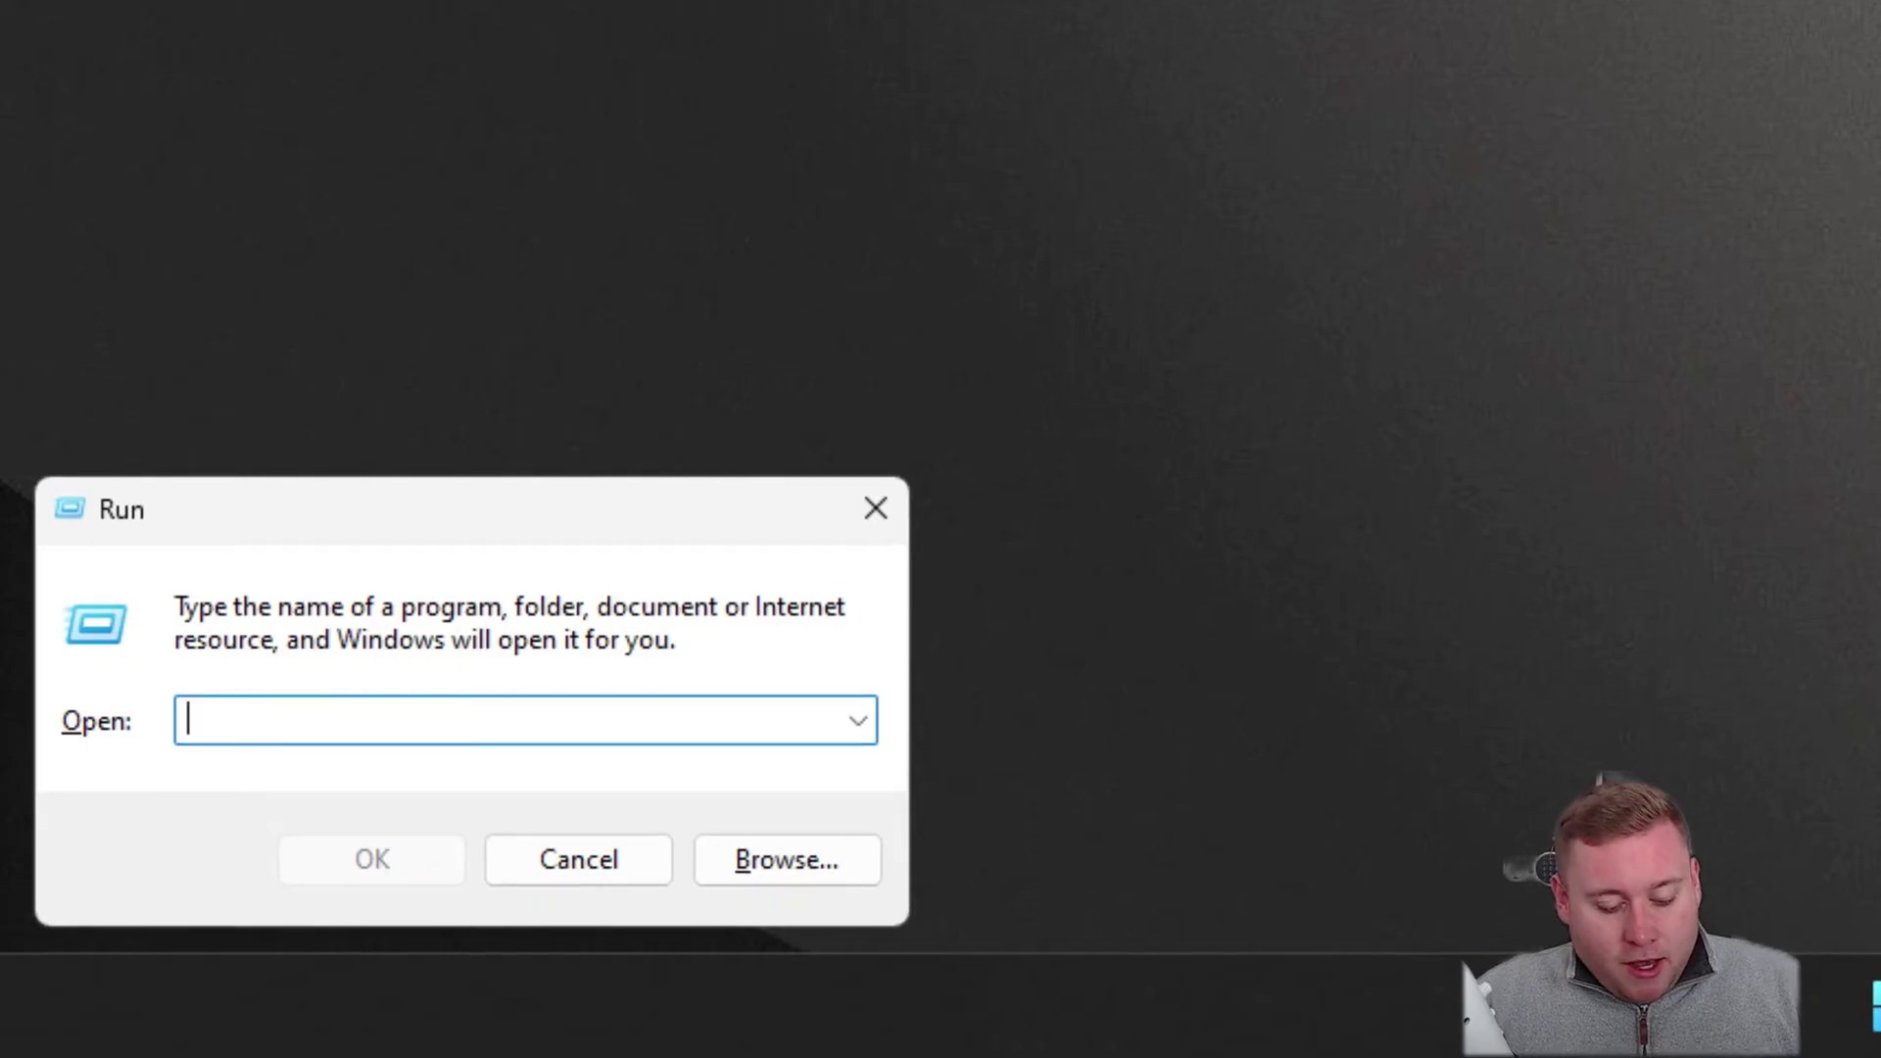
{"action": "type", "text": "regedit"}
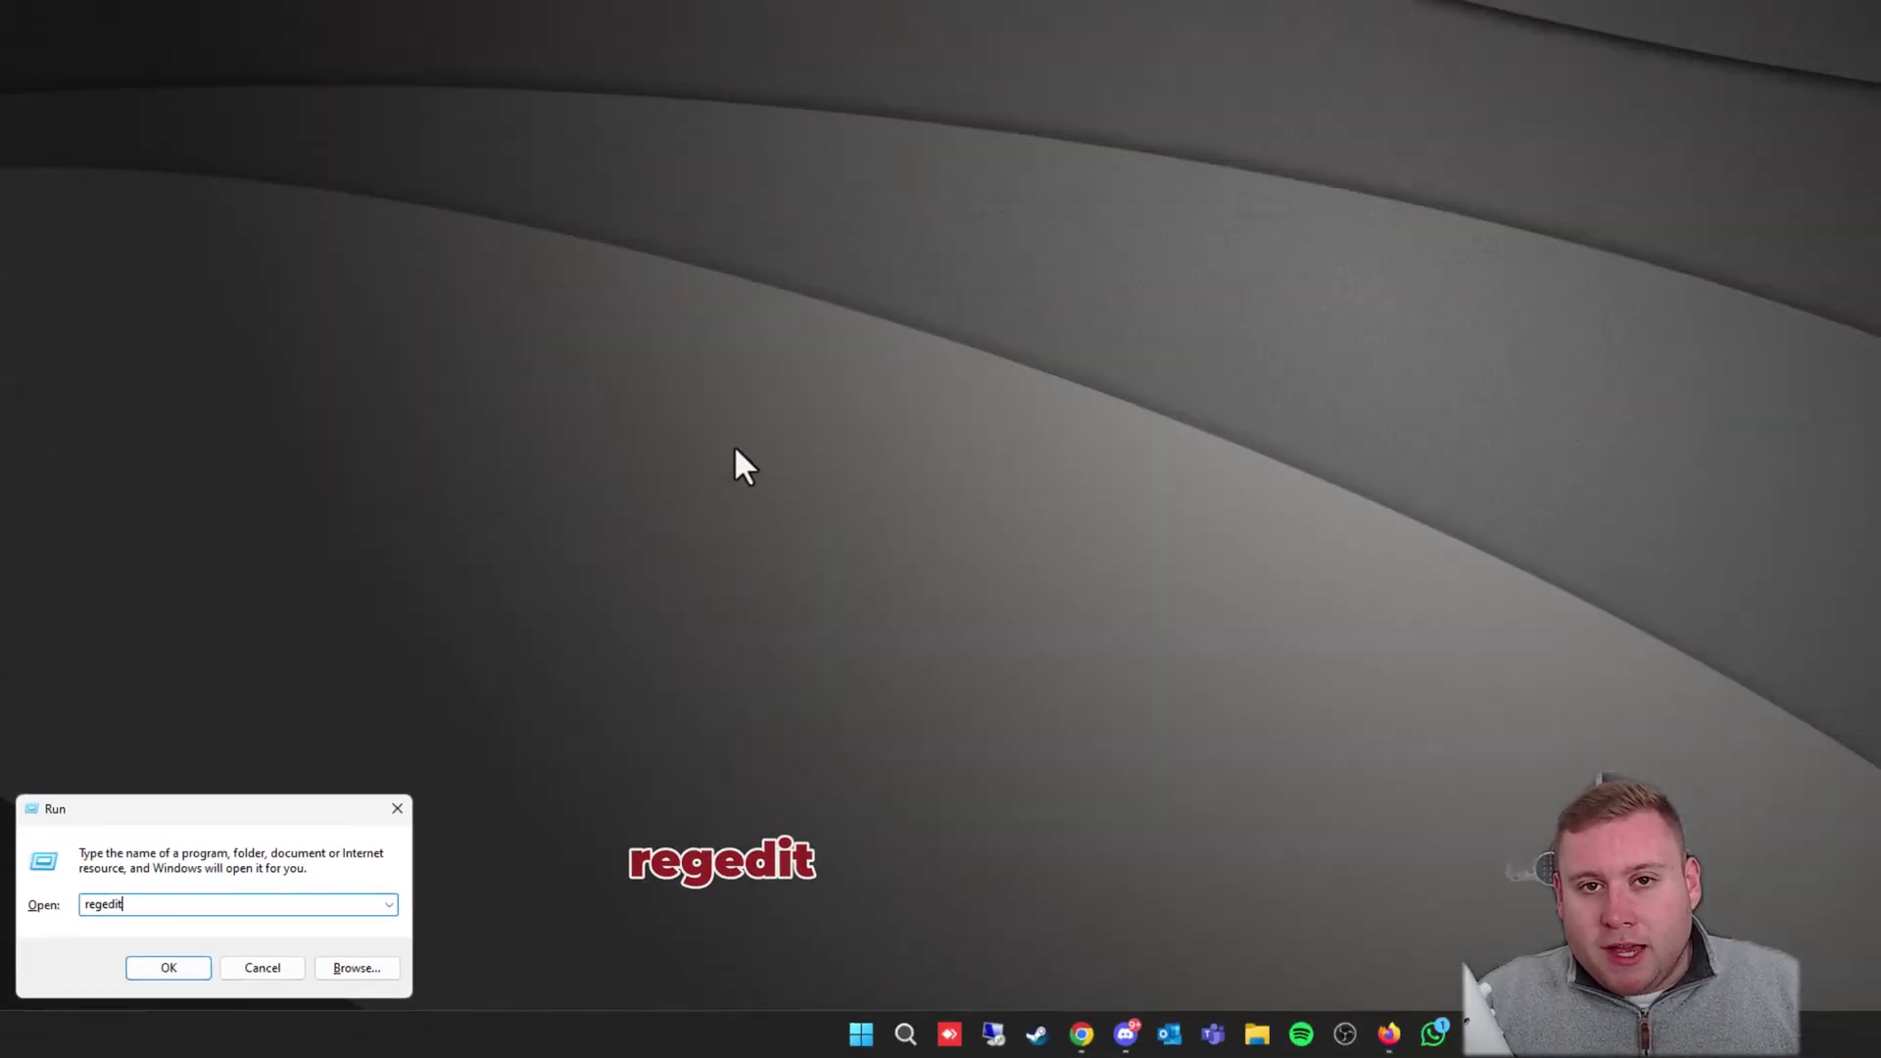
{"action": "key", "text": "Return"}
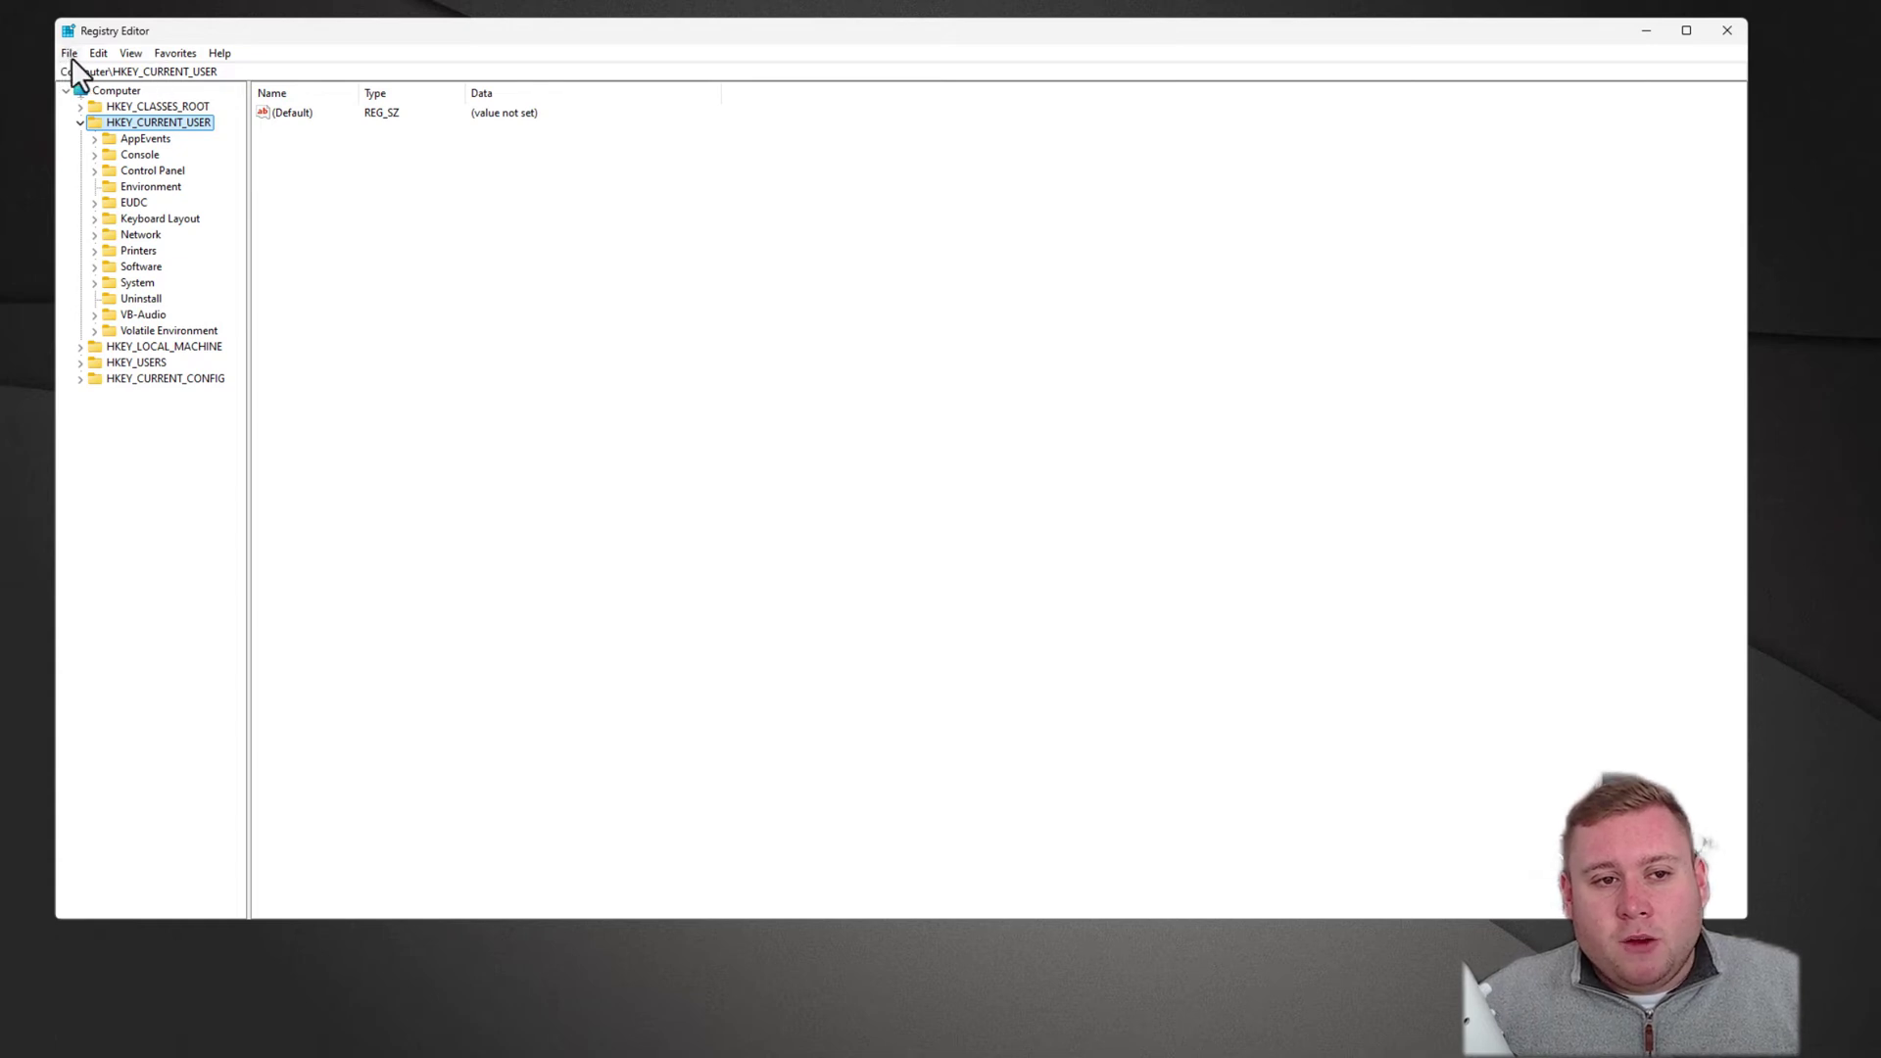
{"action": "left_click", "coordinate": [69, 54]}
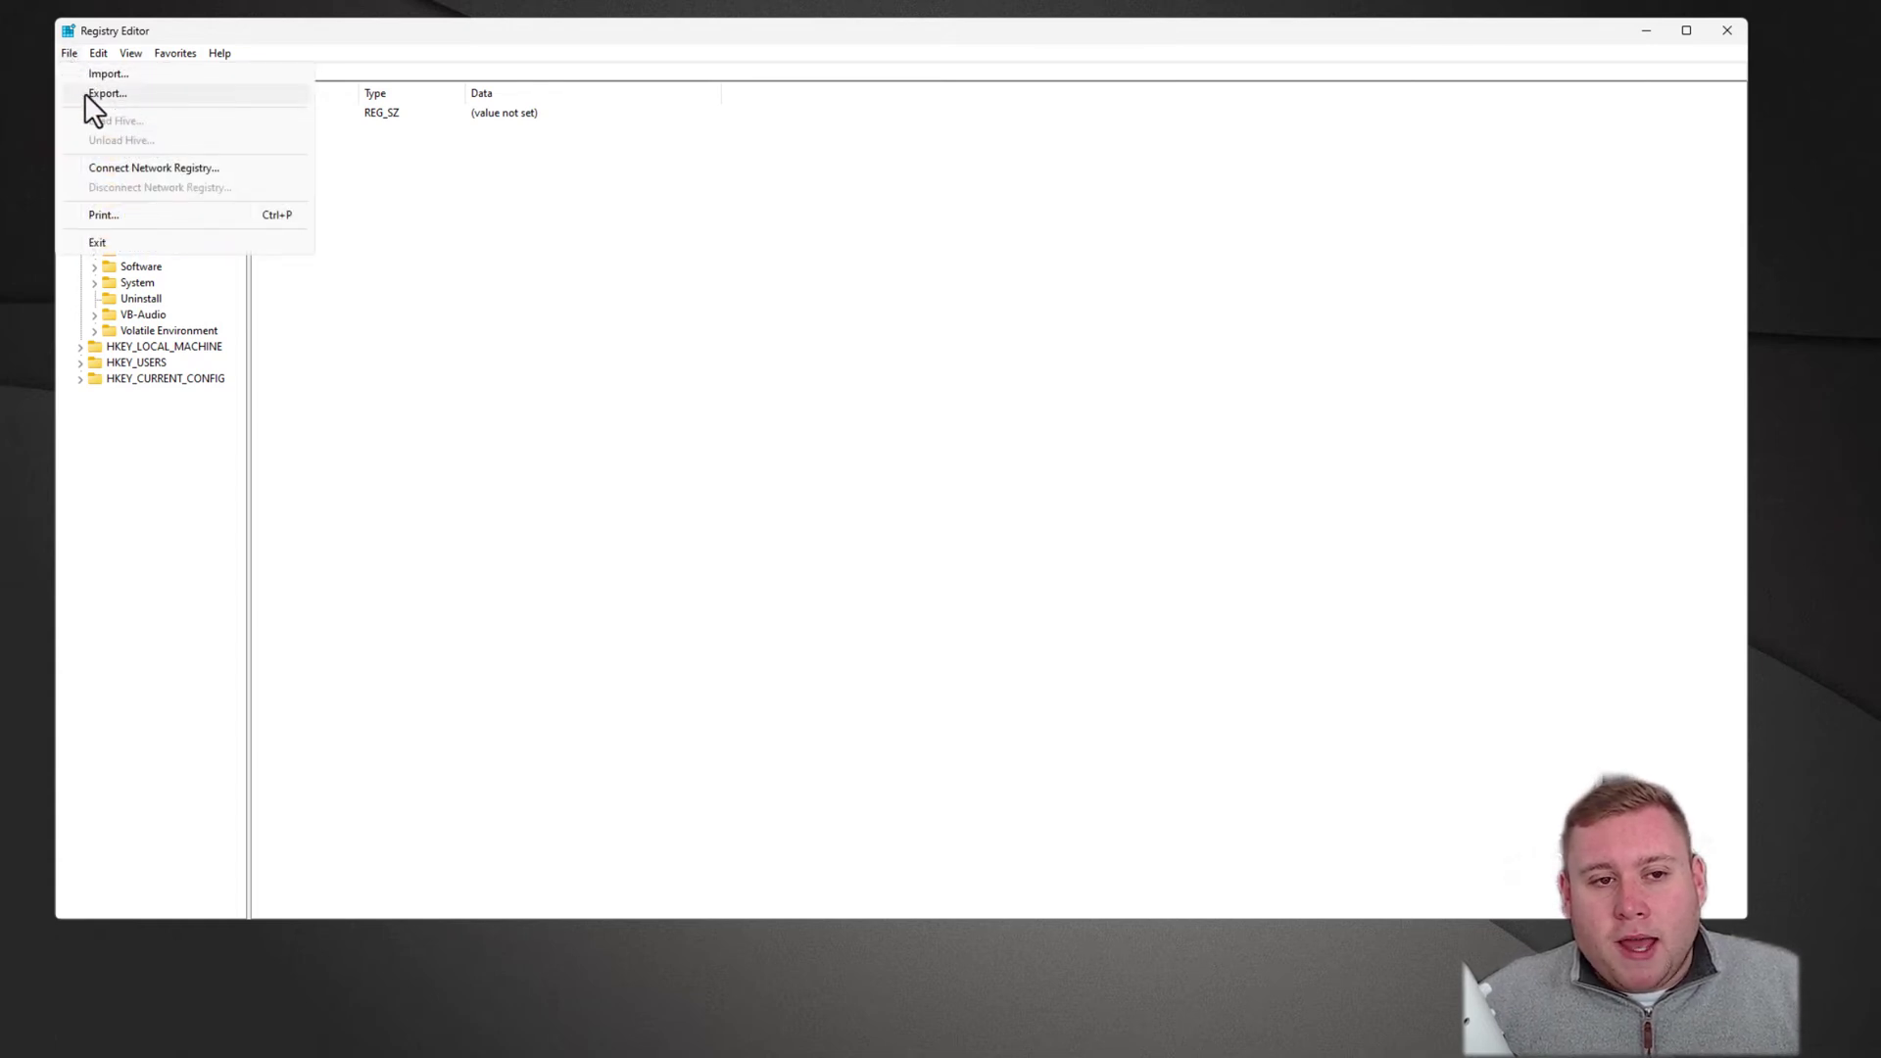
{"action": "left_click", "coordinate": [109, 93]}
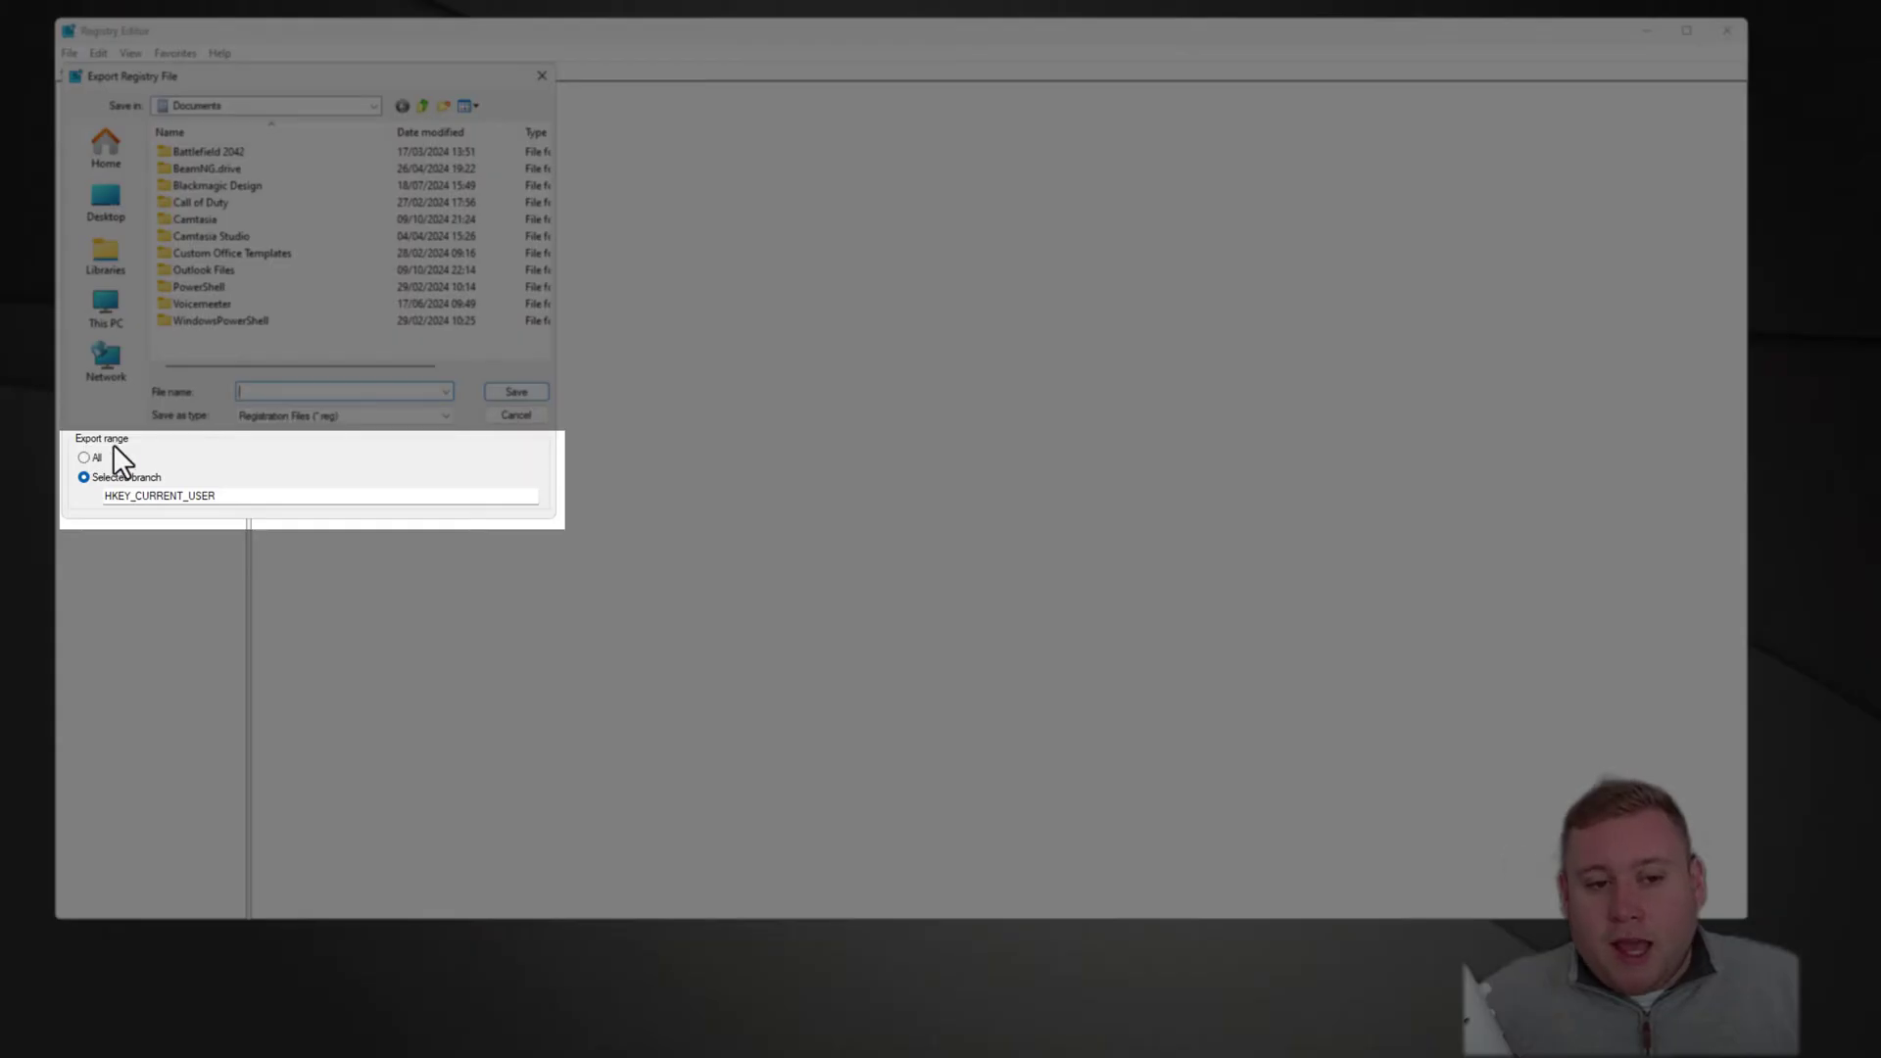
{"action": "left_click", "coordinate": [83, 458]}
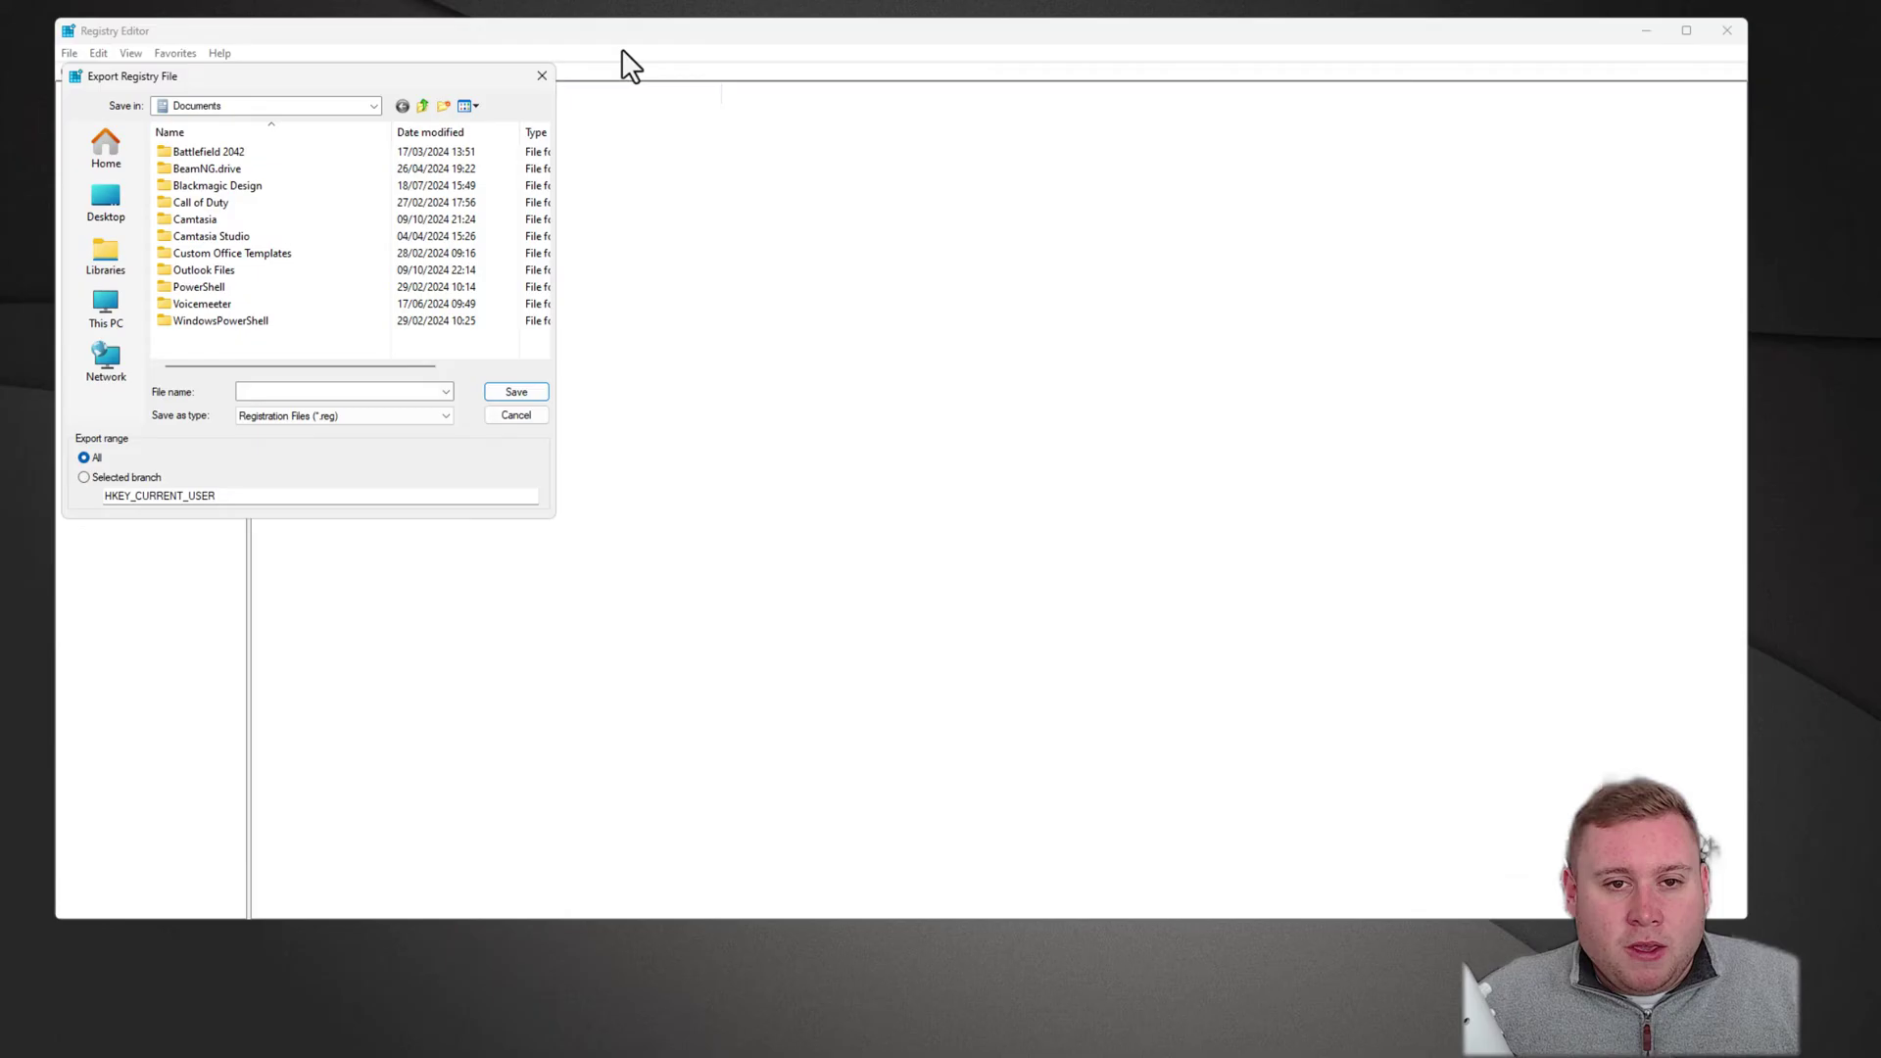
{"action": "left_click", "coordinate": [542, 79]}
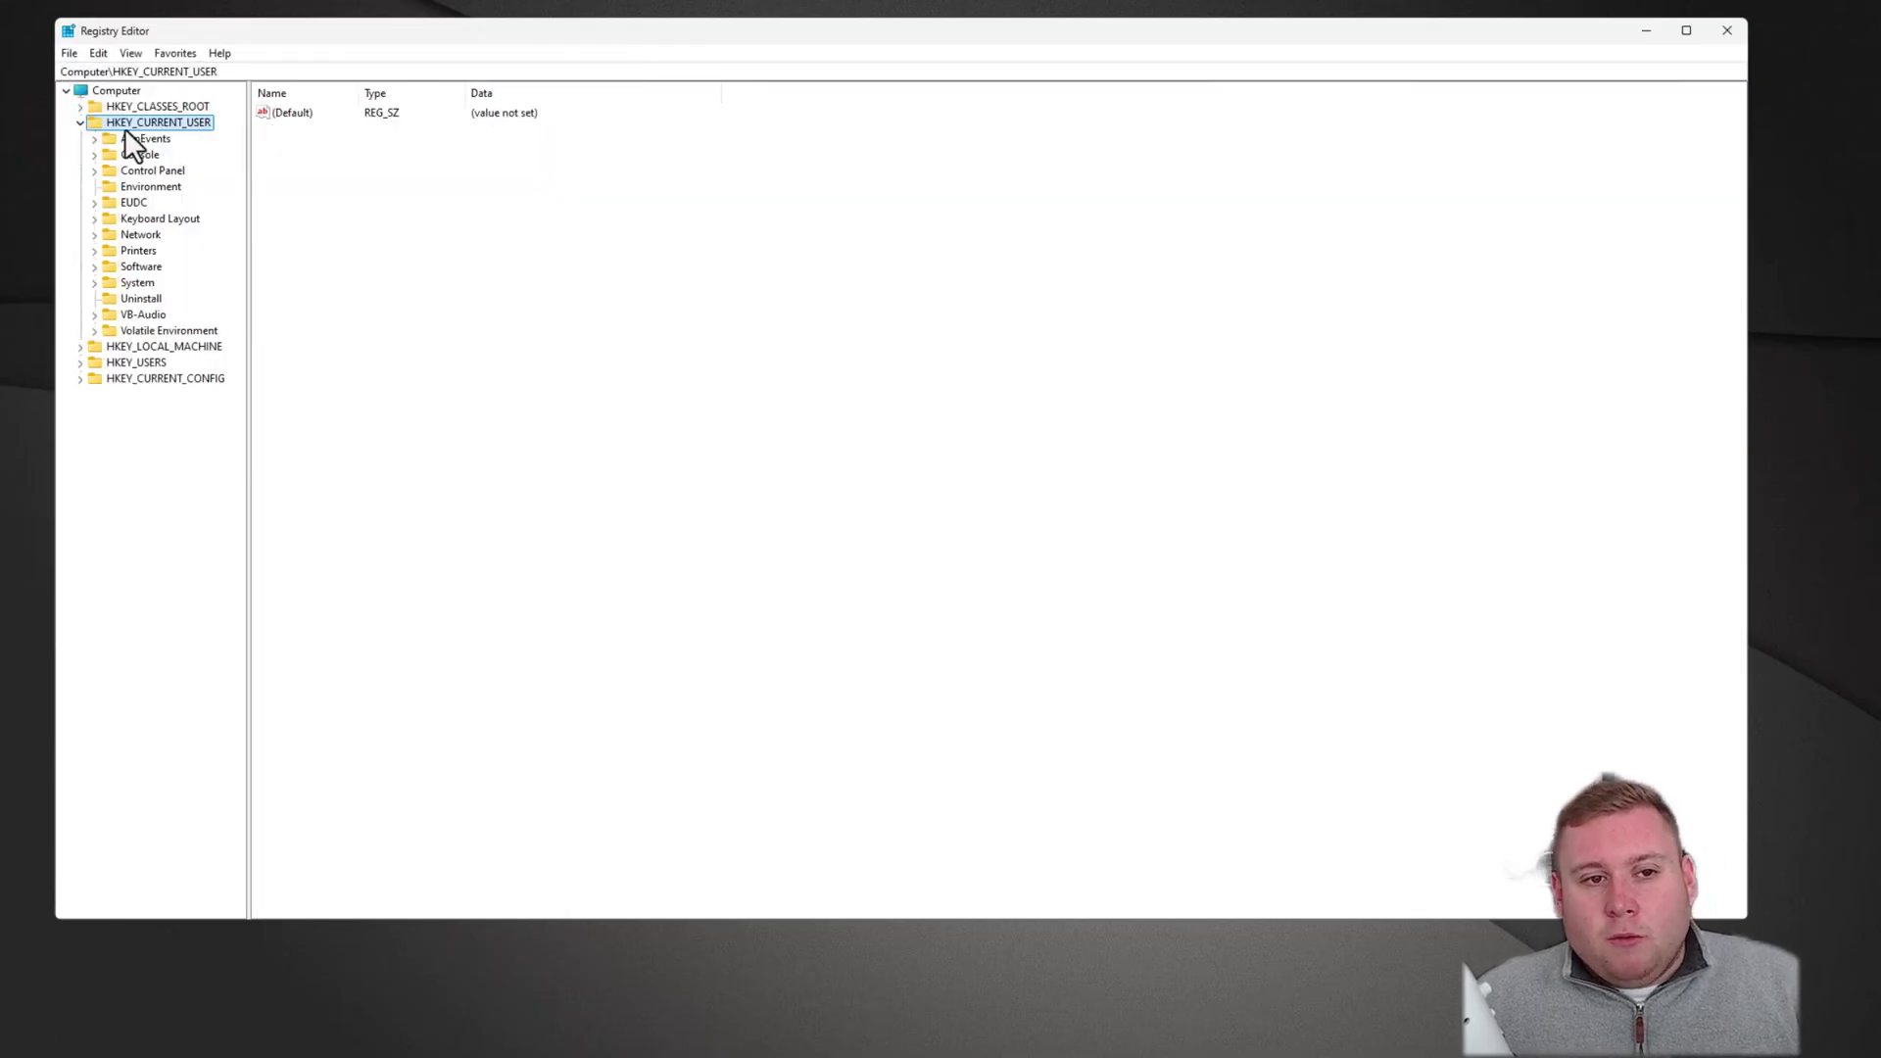
Expand HKEY_CURRENT_USER > Software > Microsoft > Office to reveal its 15.0 and 16.0 subkeys
{"action": "left_click", "coordinate": [78, 122]}
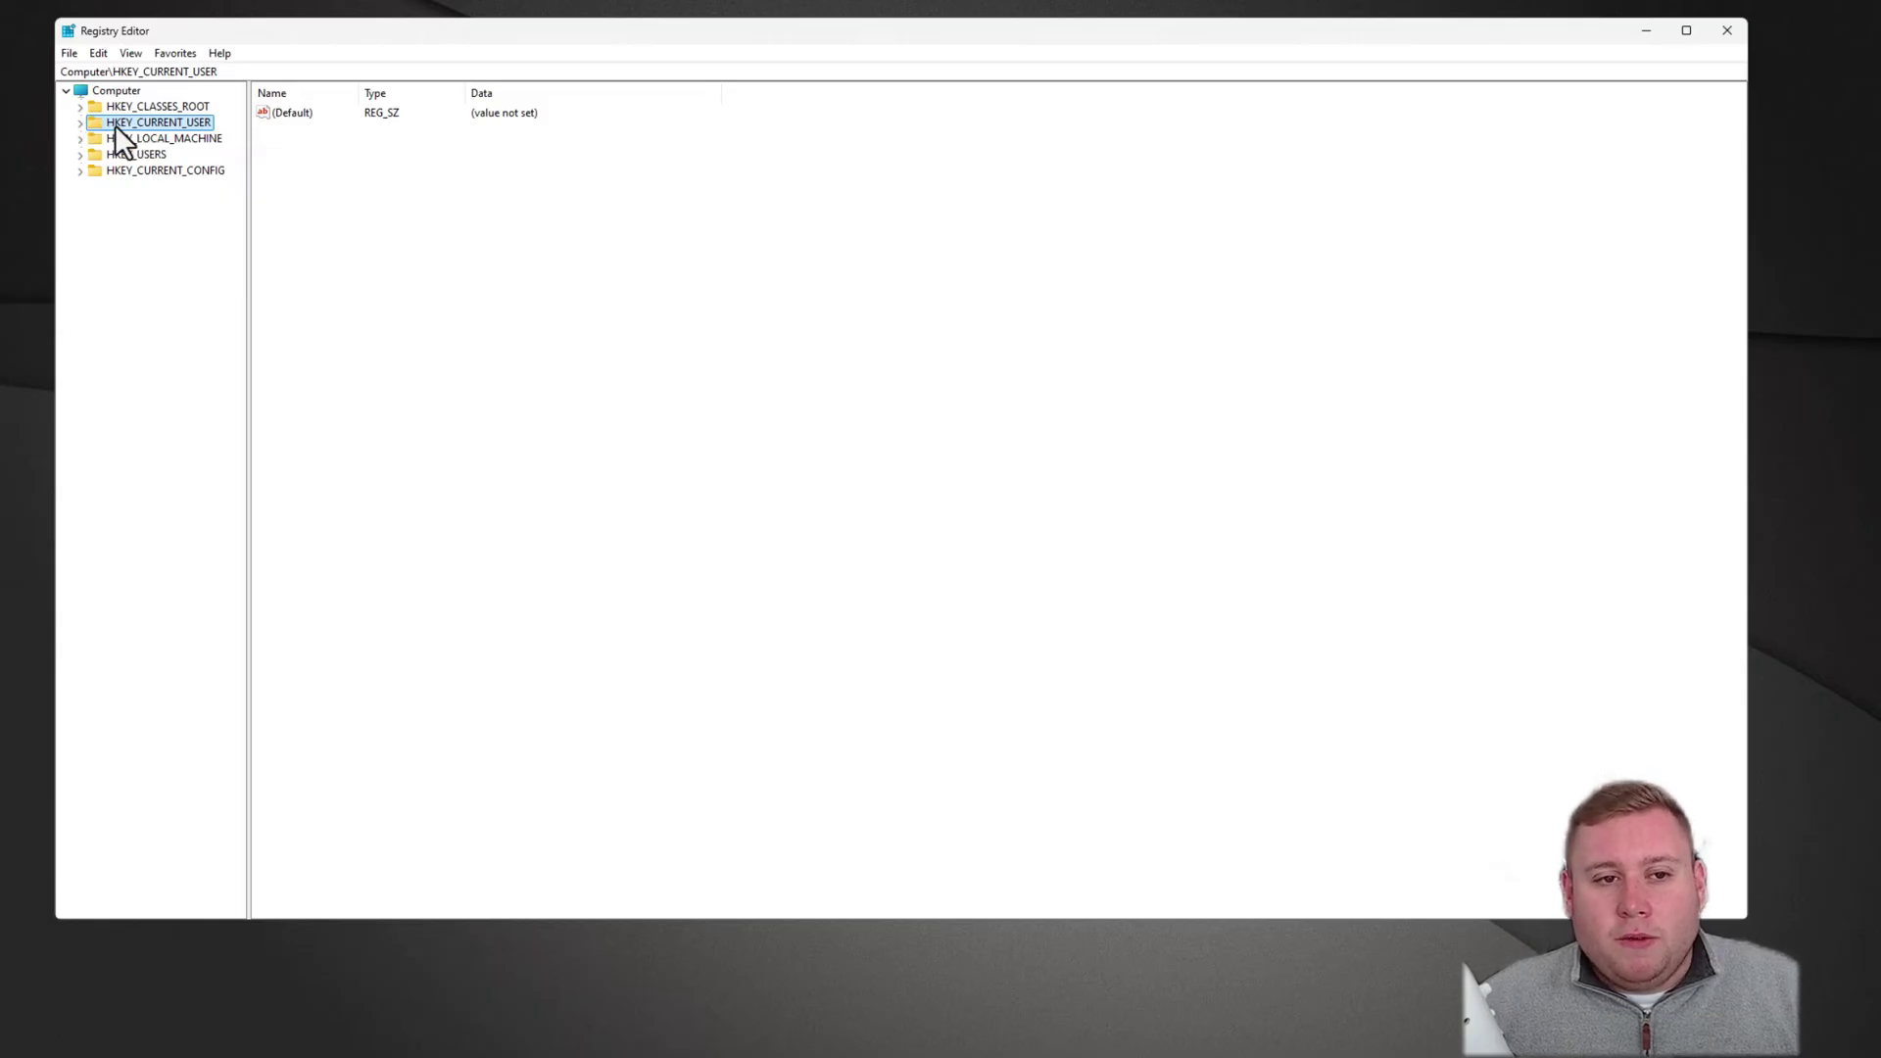
{"action": "left_click", "coordinate": [79, 121]}
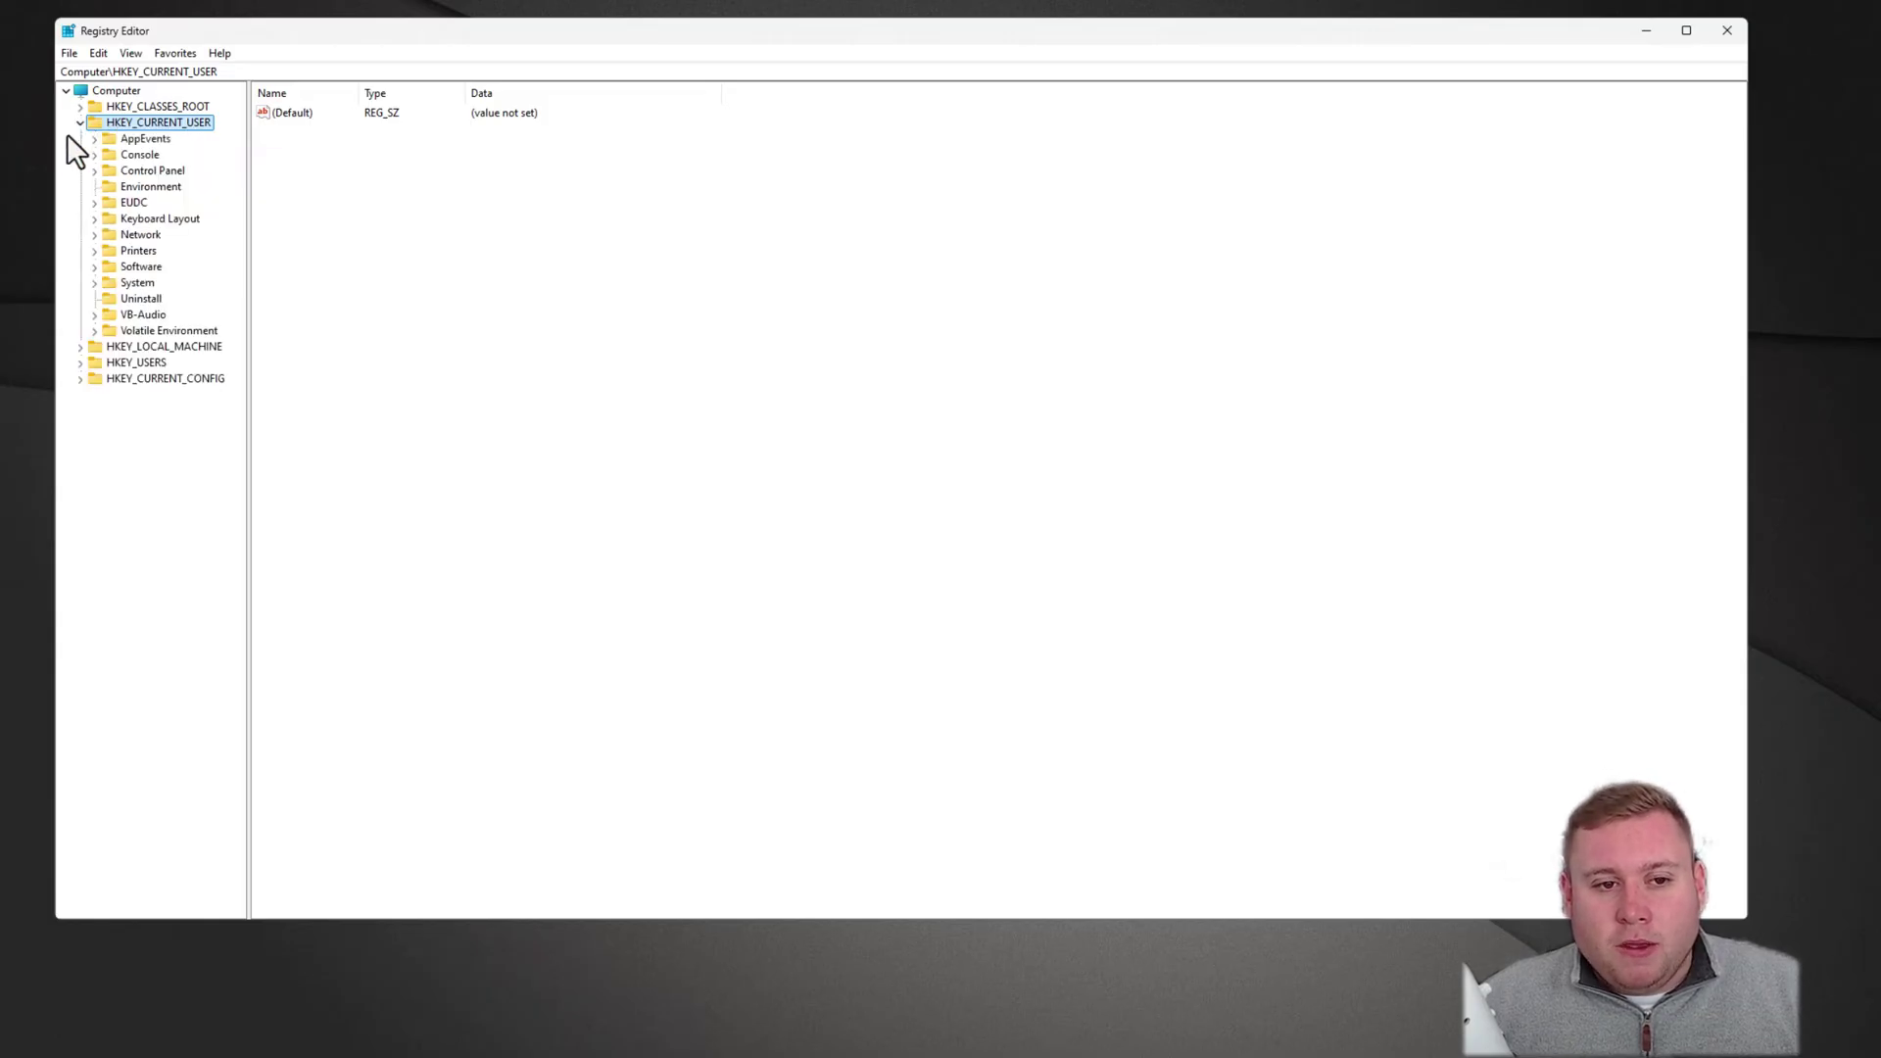
{"action": "left_click", "coordinate": [94, 266]}
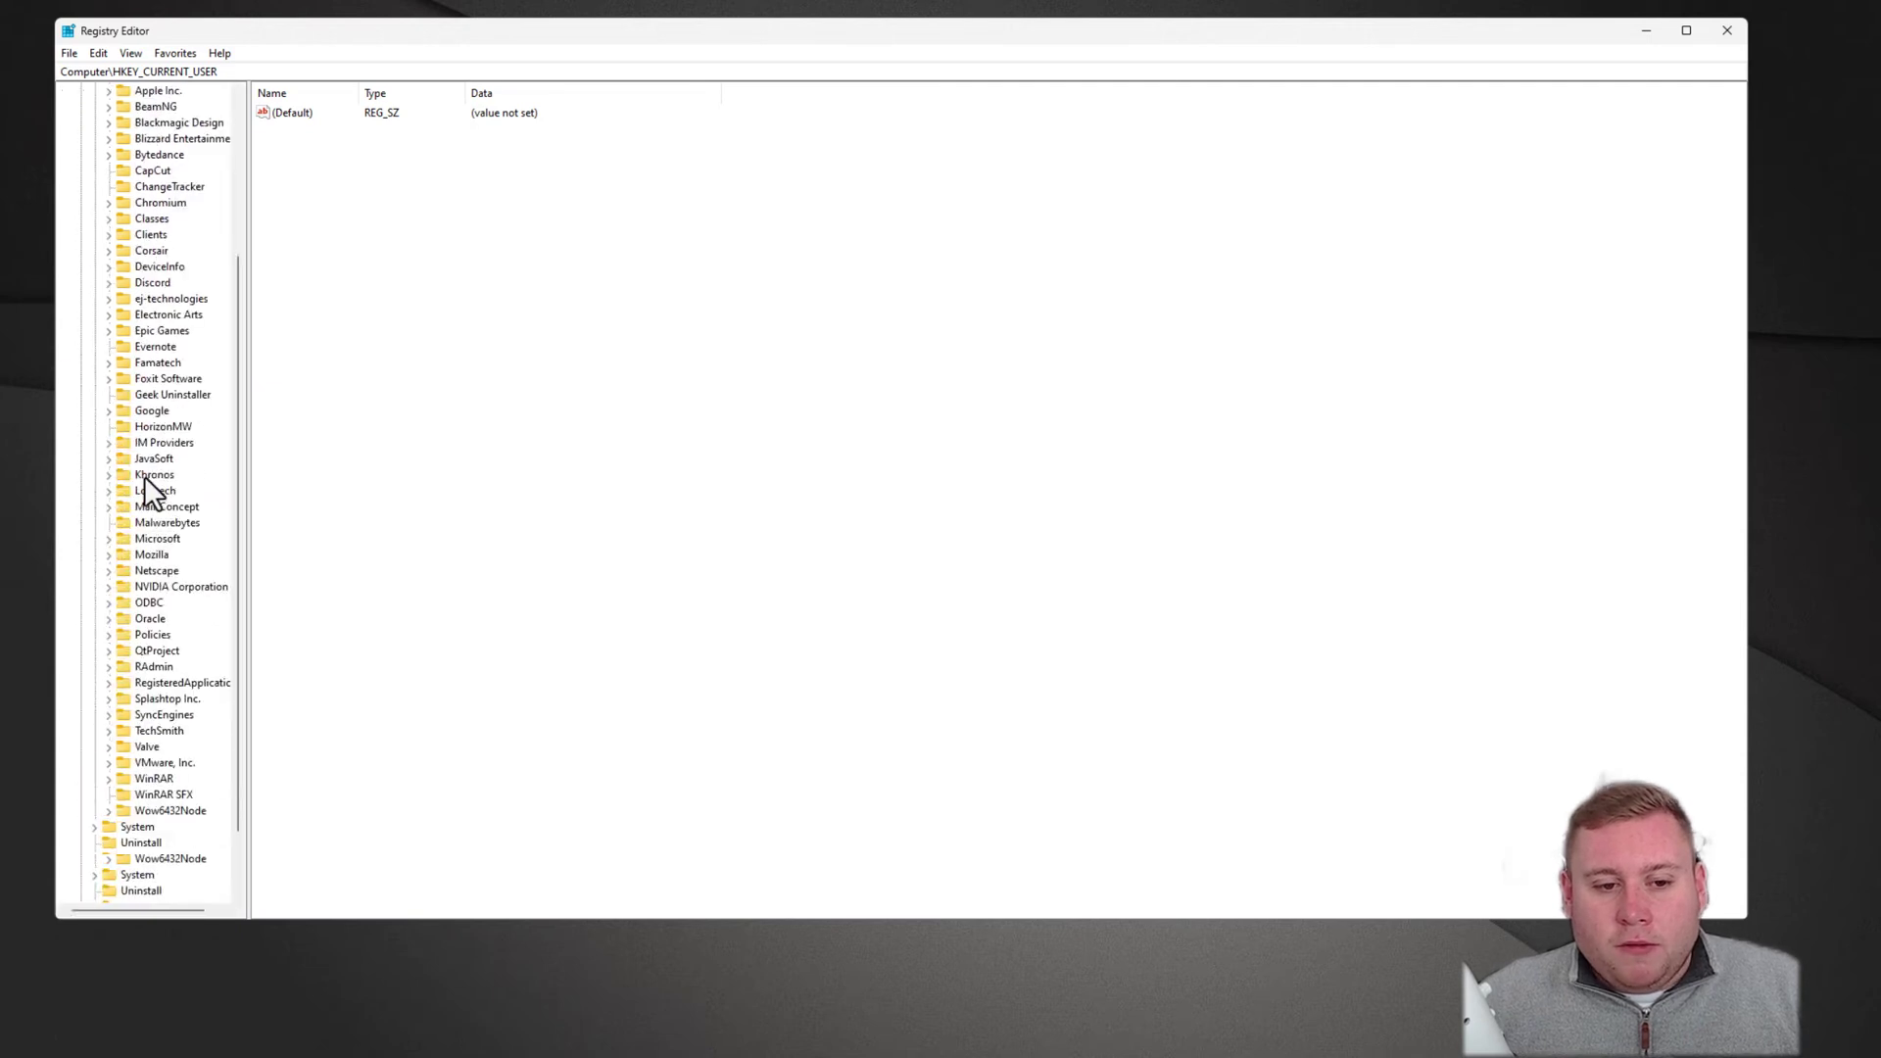
{"action": "left_click", "coordinate": [107, 539]}
{"action": "scroll", "coordinate": [150, 438], "scroll_direction": "down", "scroll_amount": 5}
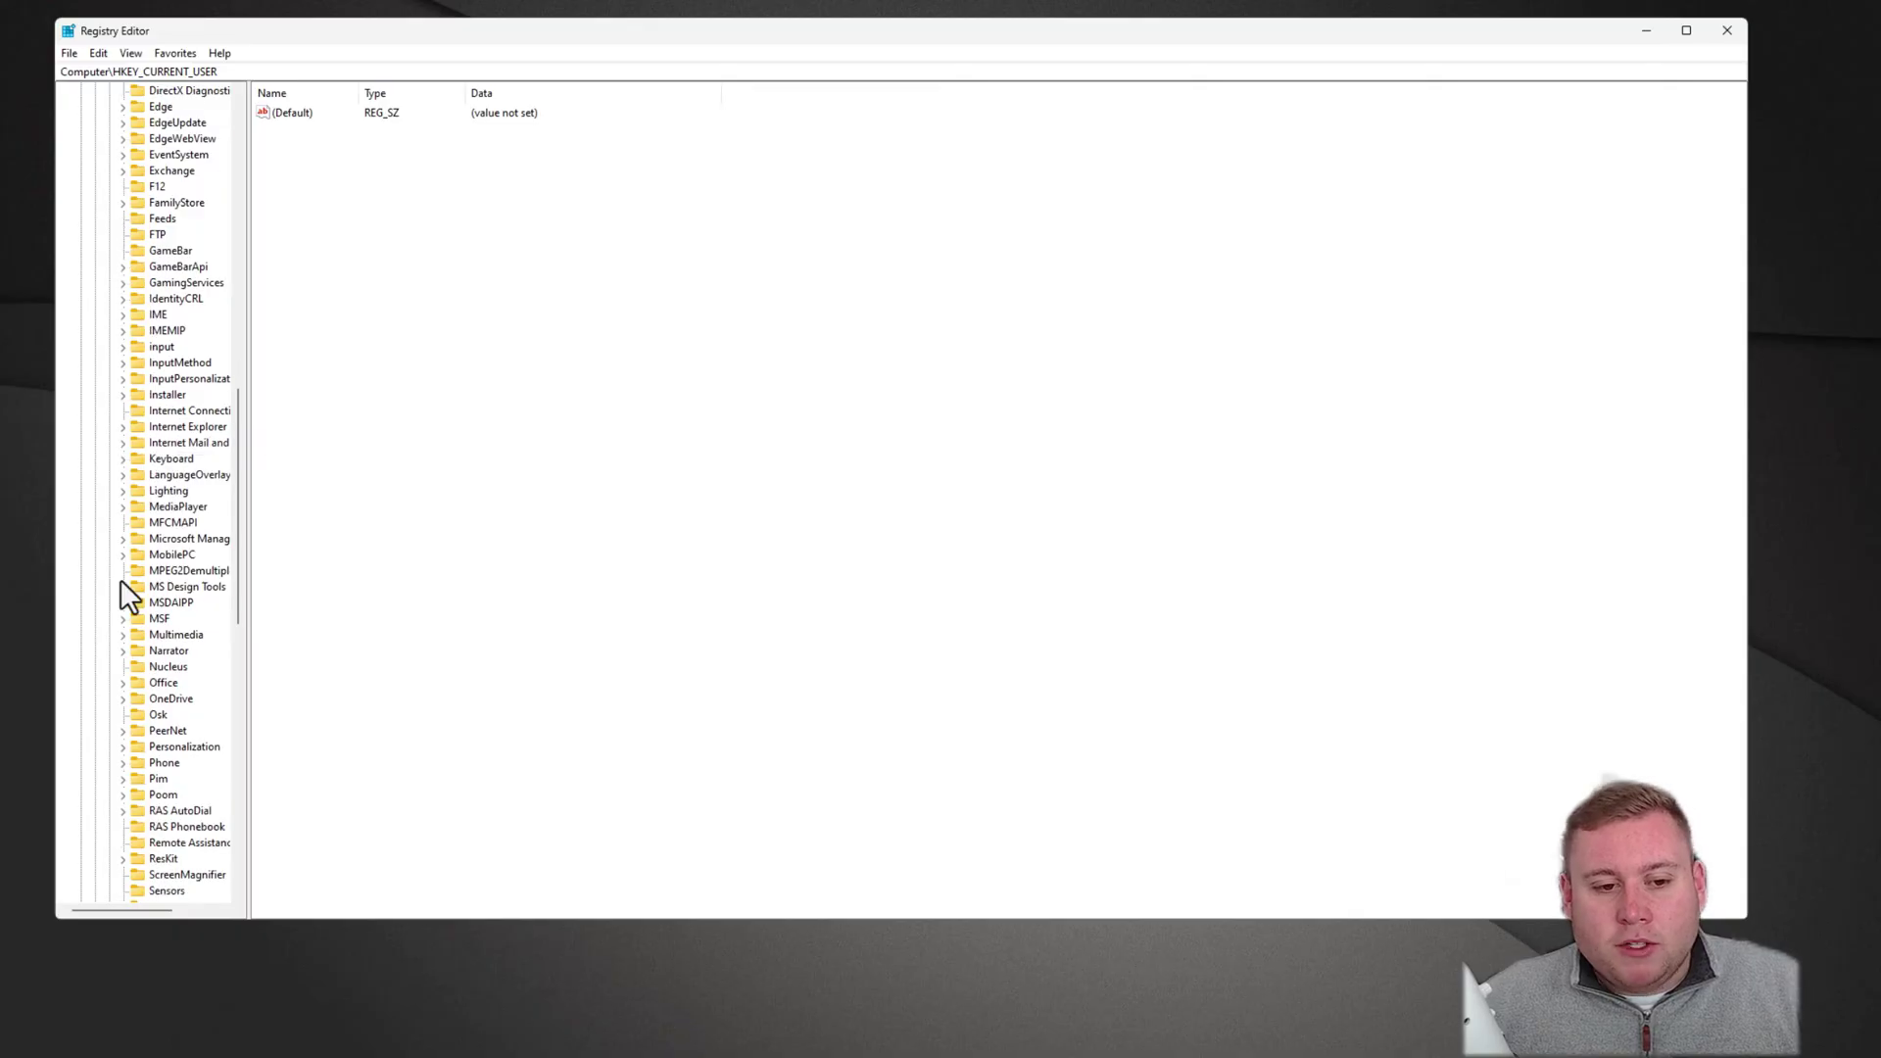
{"action": "left_click", "coordinate": [122, 682]}
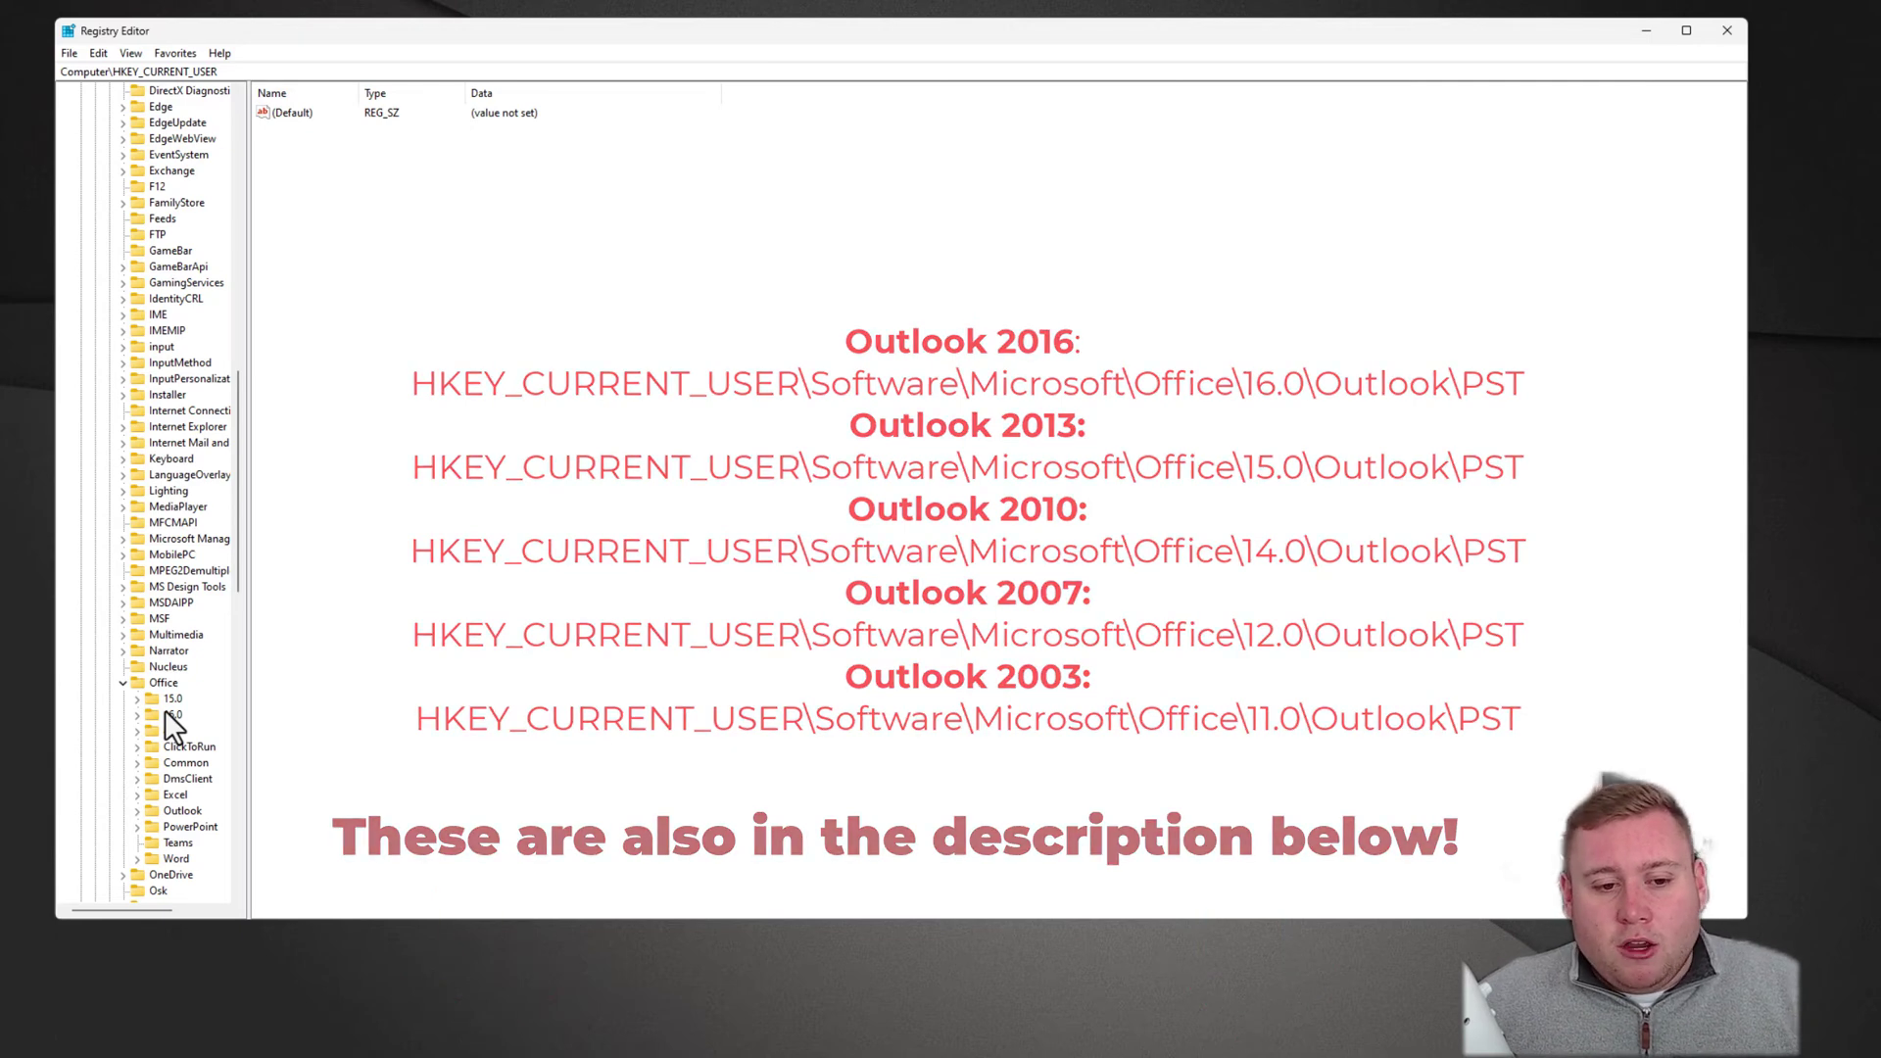
Expand the Office\16.0 key and select its Outlook subkey
{"action": "left_click", "coordinate": [173, 714]}
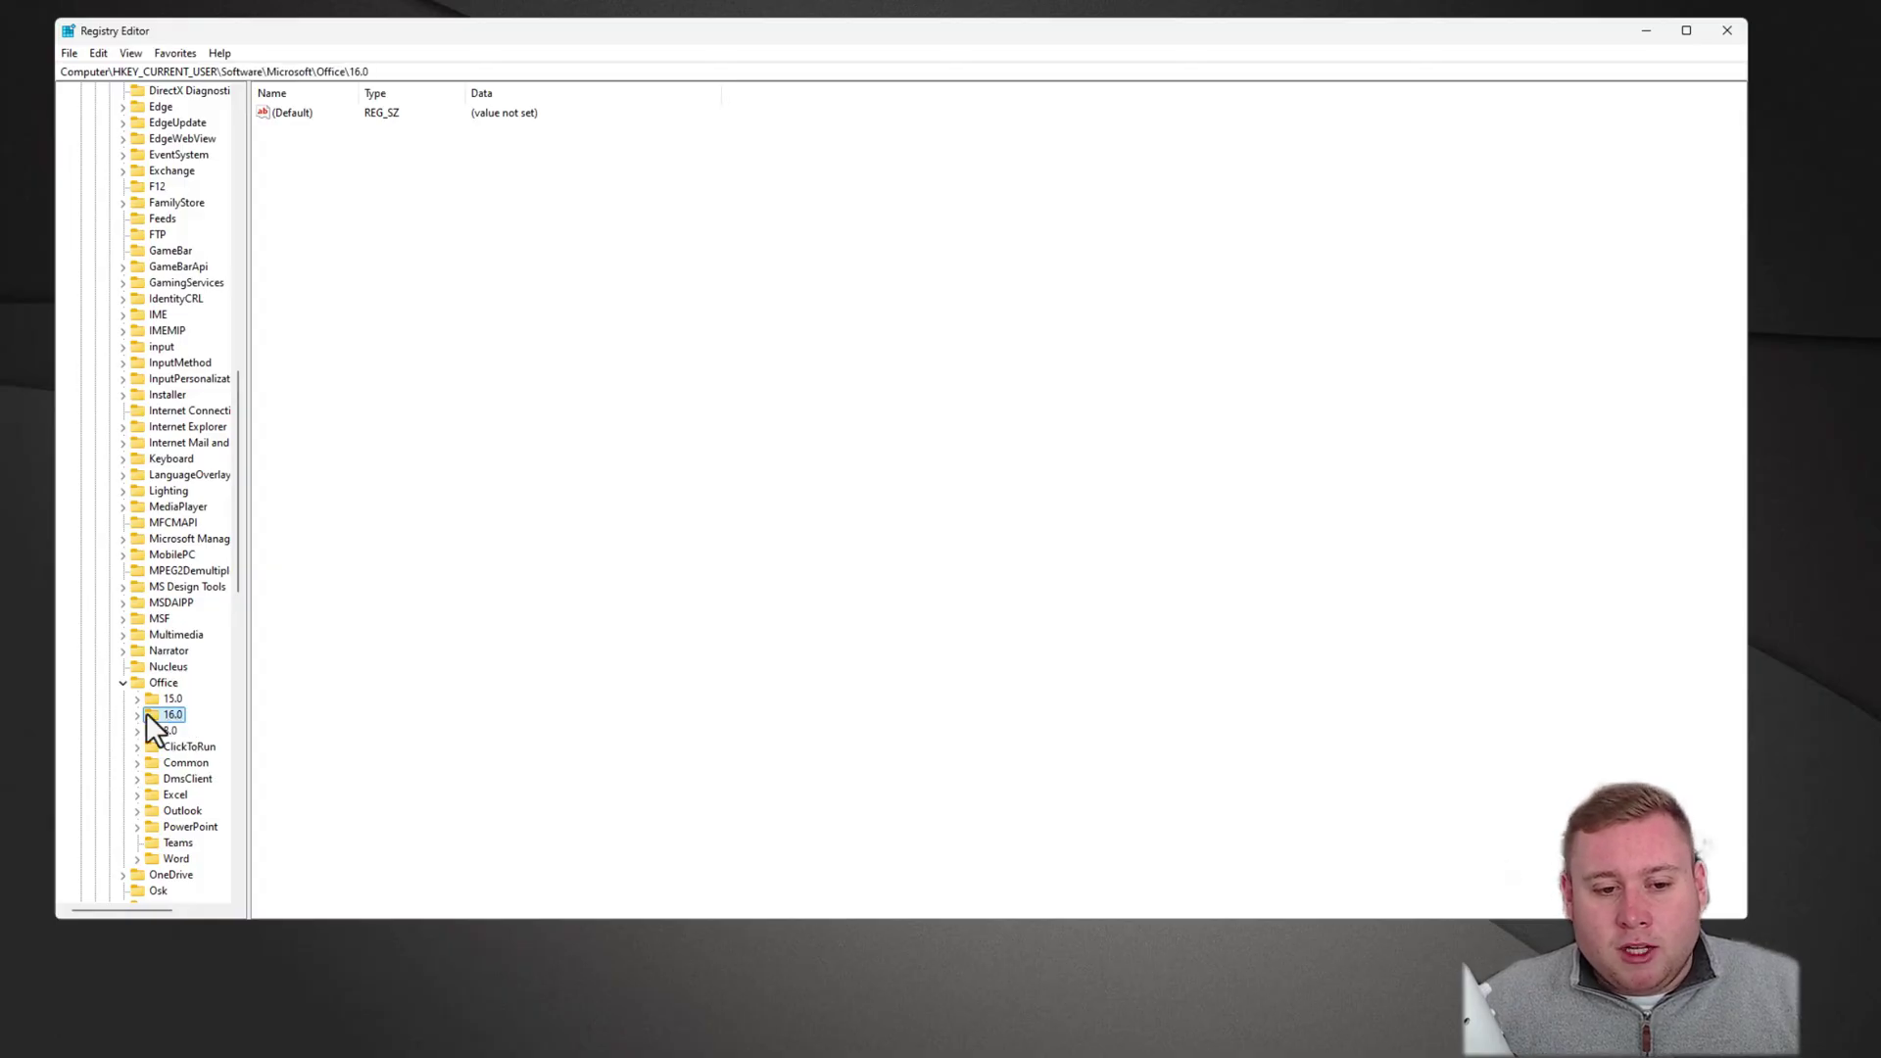
{"action": "left_click", "coordinate": [138, 714]}
{"action": "scroll", "coordinate": [234, 560], "scroll_direction": "down", "scroll_amount": 2}
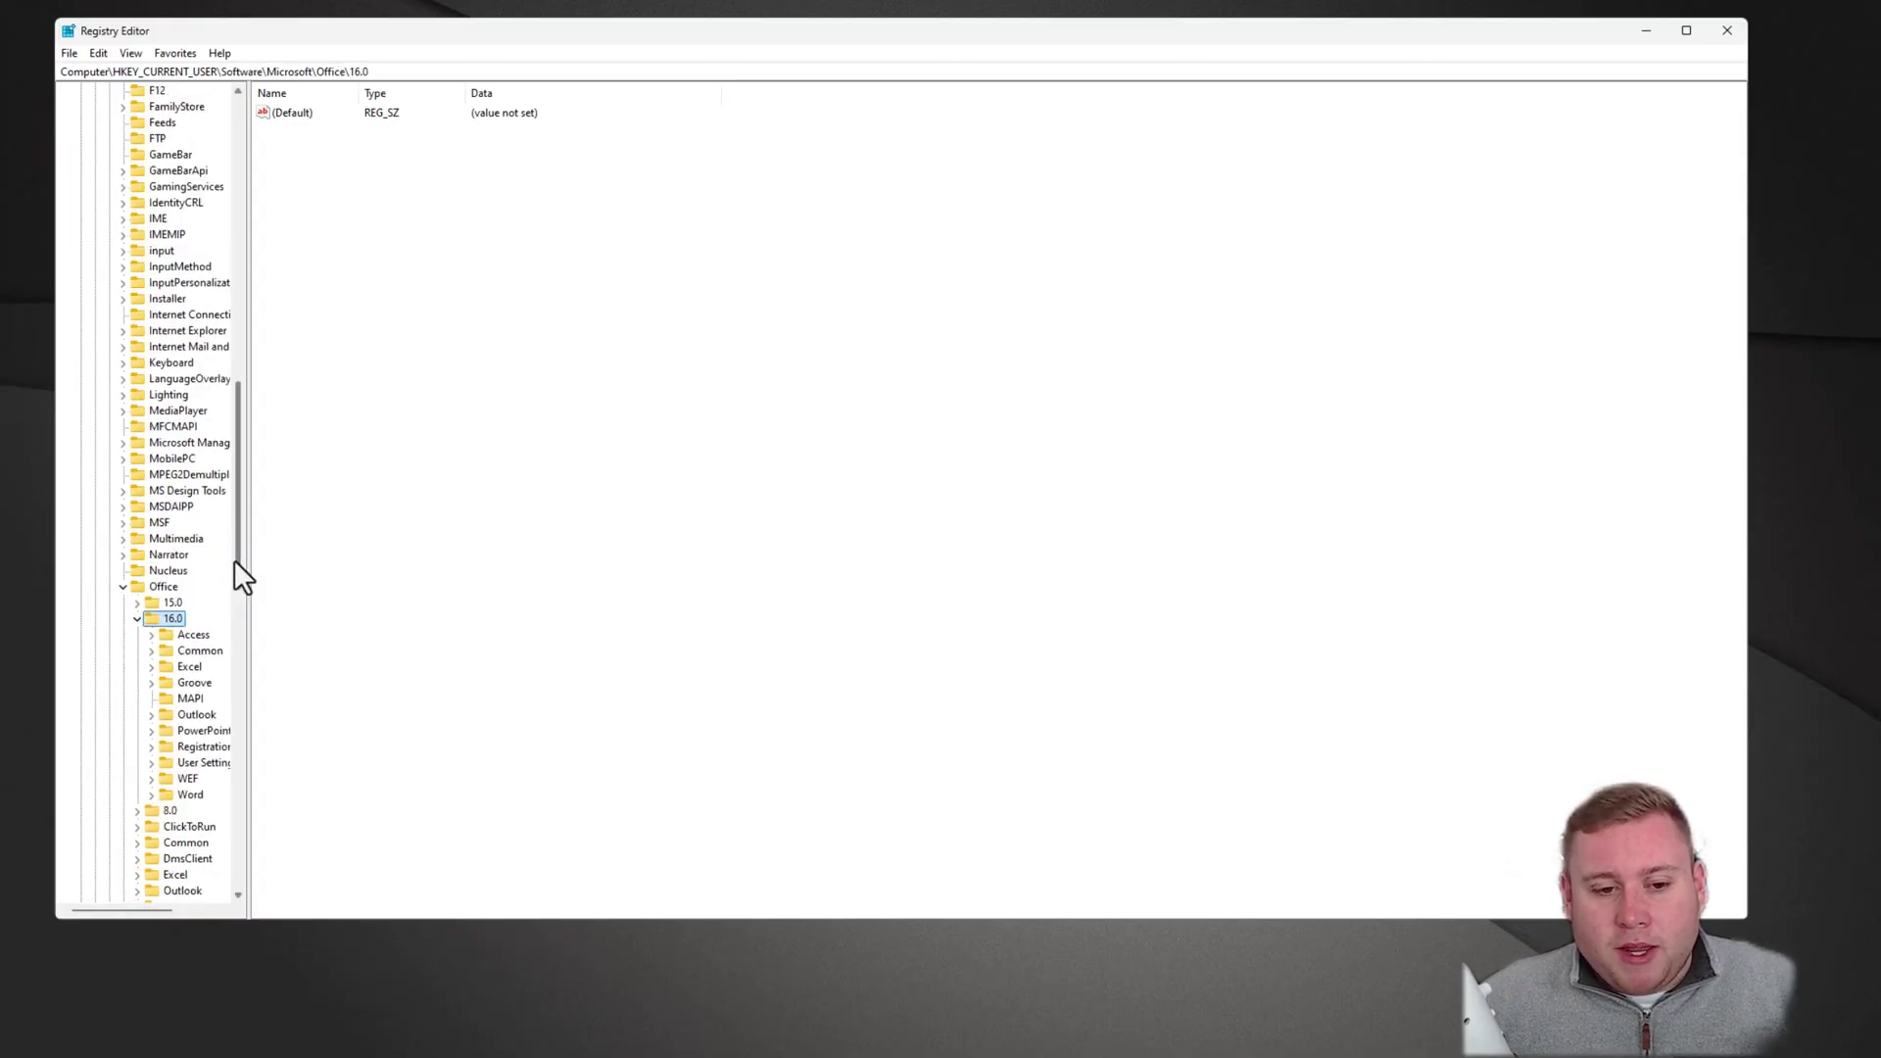
{"action": "scroll", "coordinate": [235, 598], "scroll_direction": "down", "scroll_amount": 4}
{"action": "left_click", "coordinate": [194, 522]}
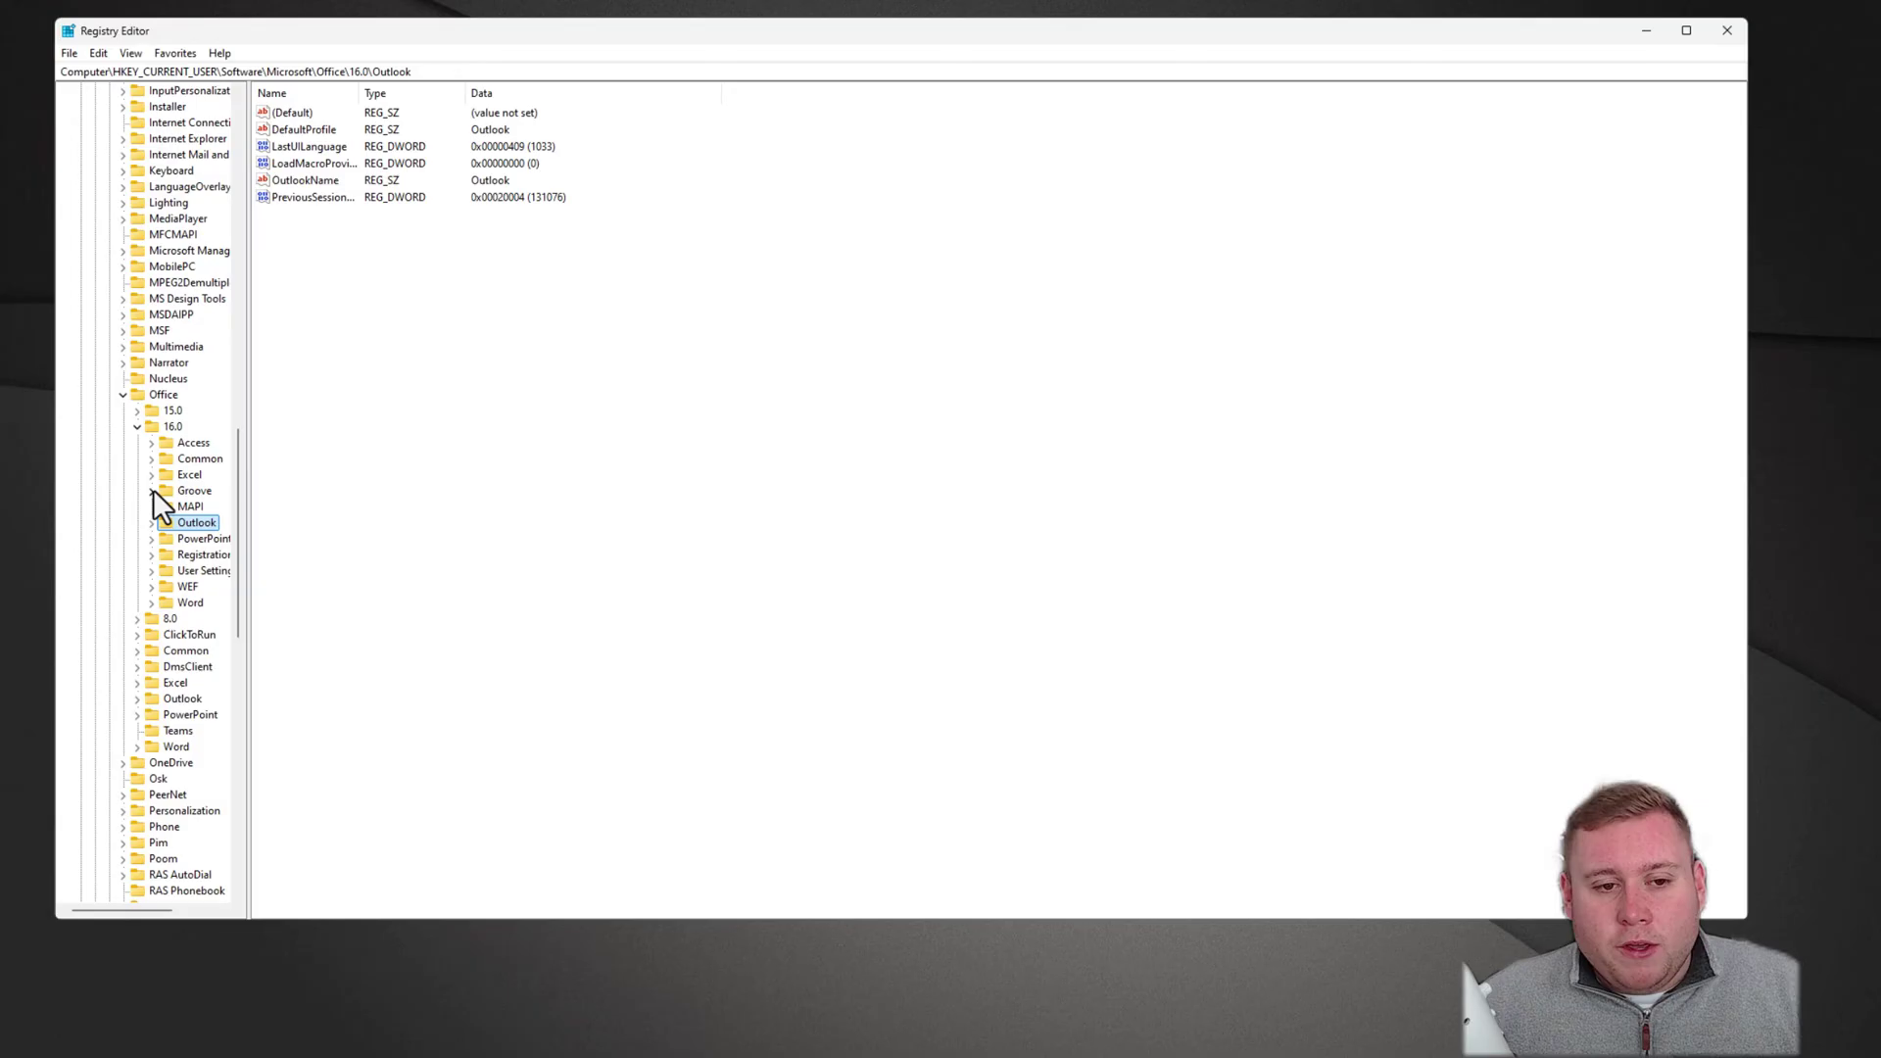
Show the 16.0 key's New submenu, then dismiss it without creating anything
{"action": "right_click", "coordinate": [174, 427]}
{"action": "mouse_move", "coordinate": [249, 459]}
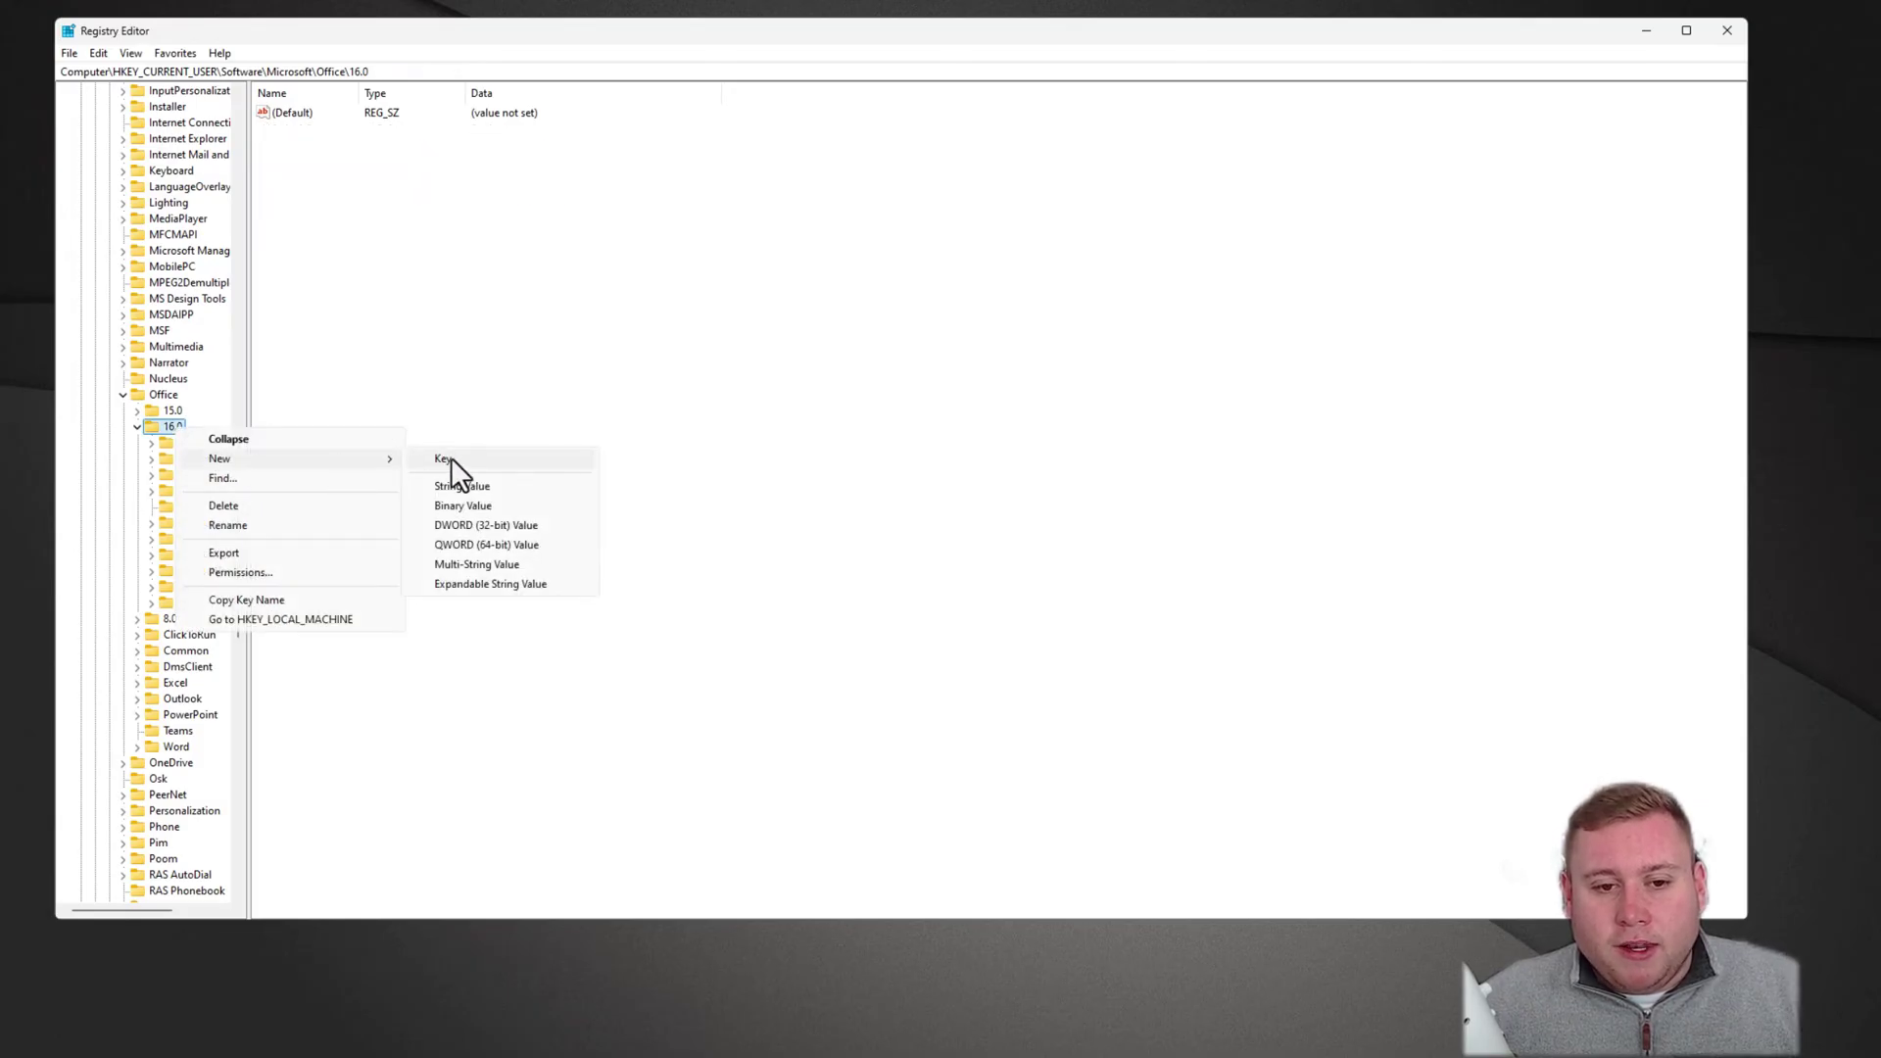
{"action": "left_click", "coordinate": [419, 400]}
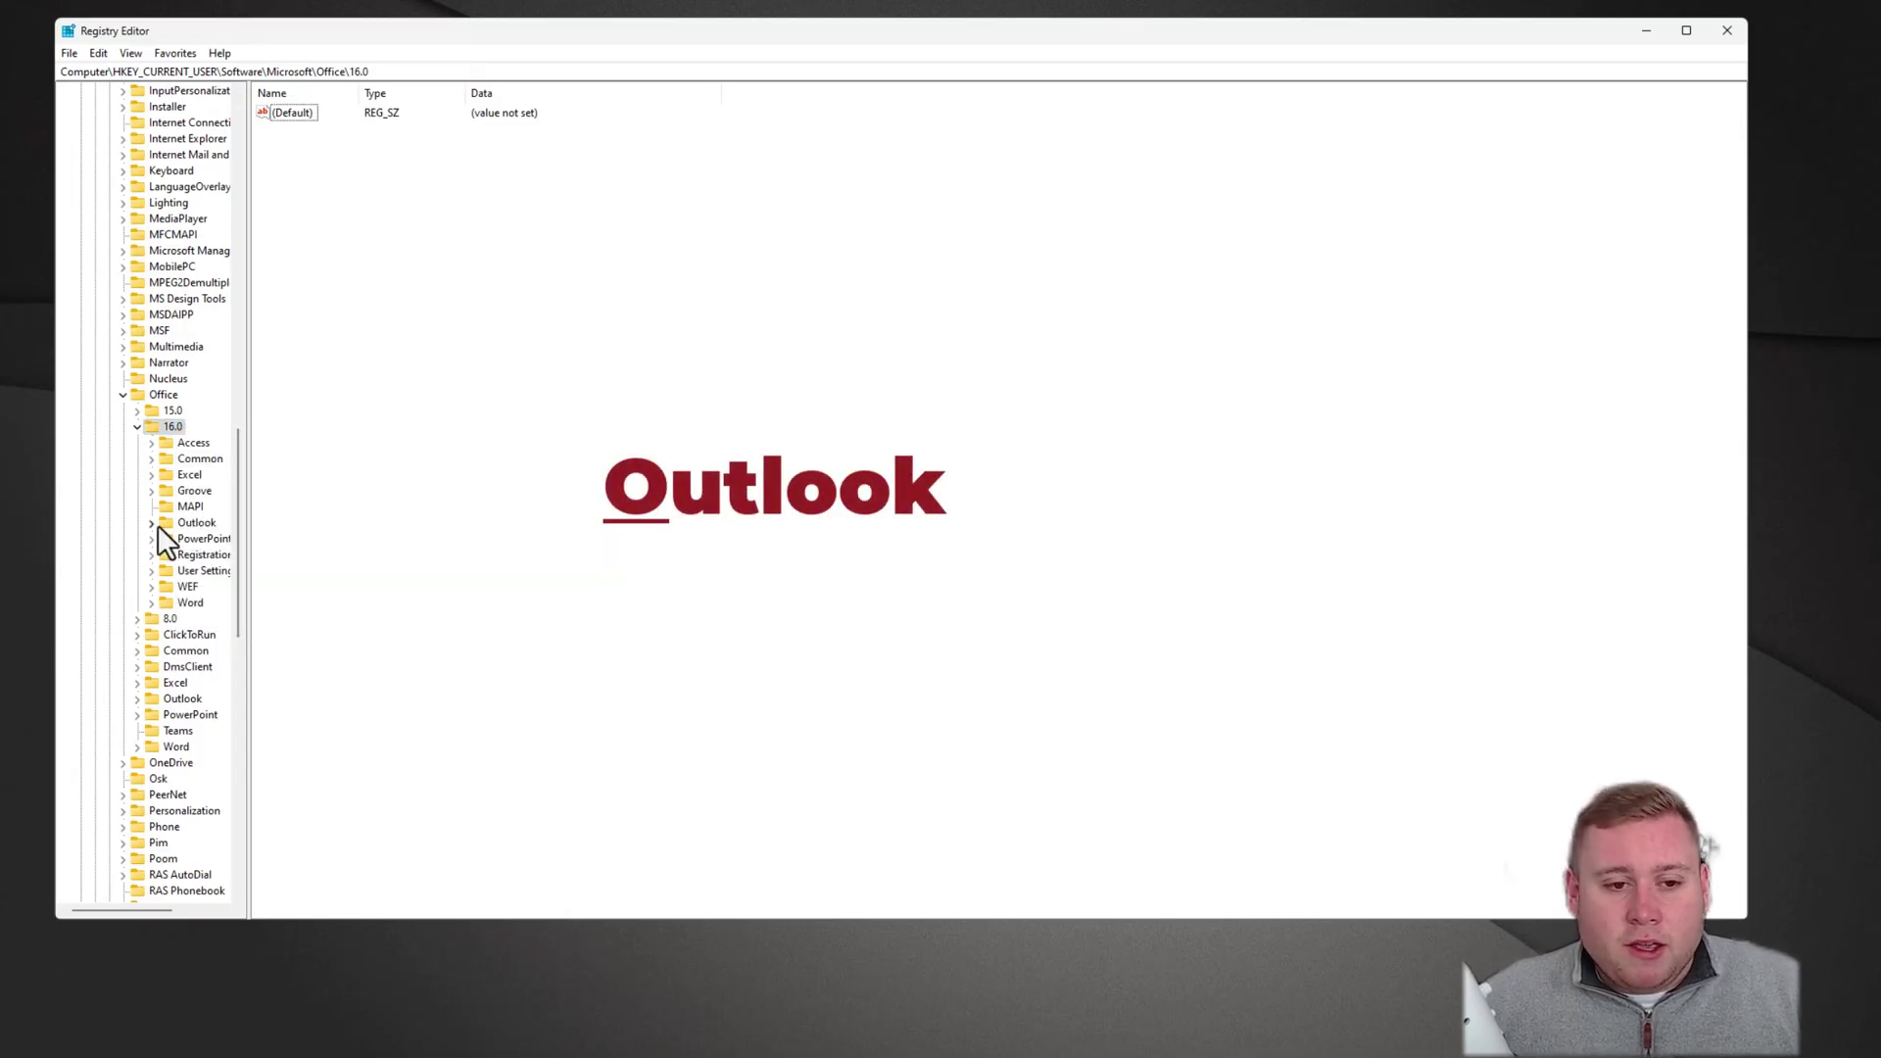
Expand Outlook under 16.0 and select its PST subkey
{"action": "left_click", "coordinate": [151, 522]}
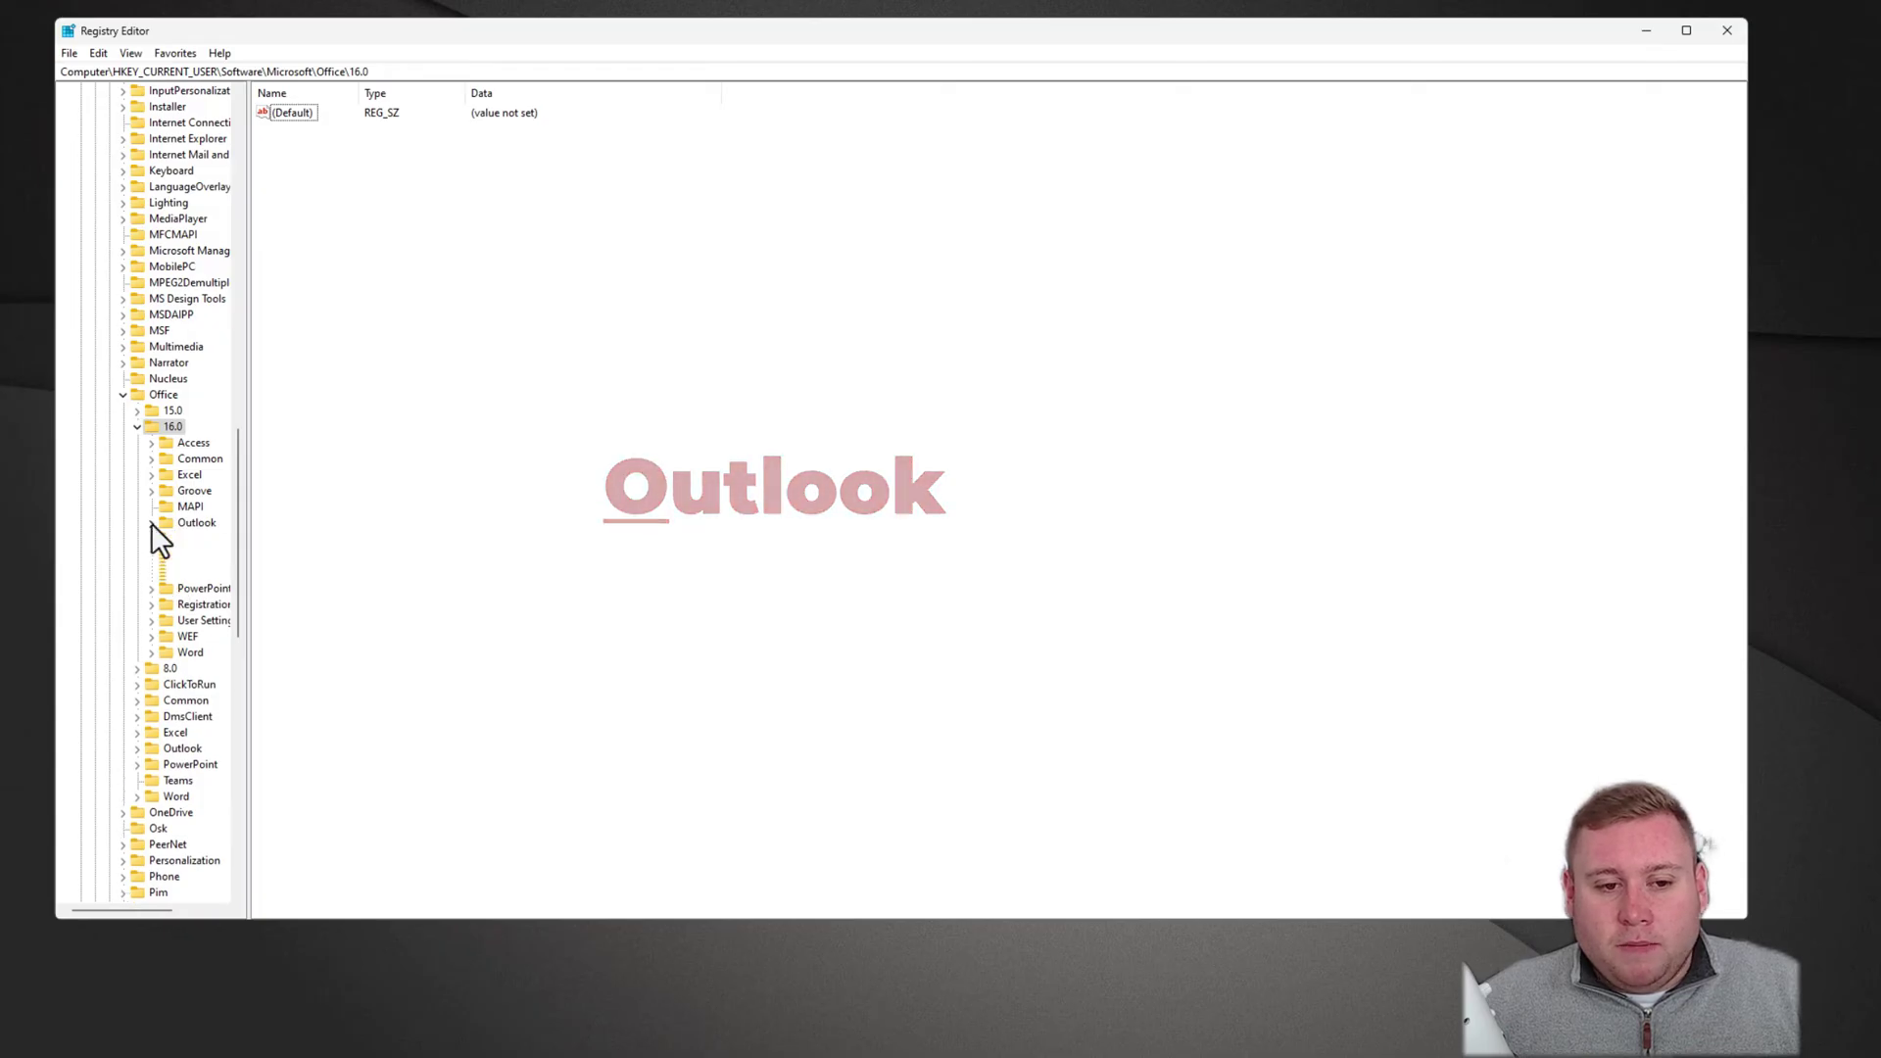
{"action": "scroll", "coordinate": [204, 478], "scroll_direction": "down", "scroll_amount": 1}
{"action": "scroll", "coordinate": [204, 478], "scroll_direction": "down", "scroll_amount": 2}
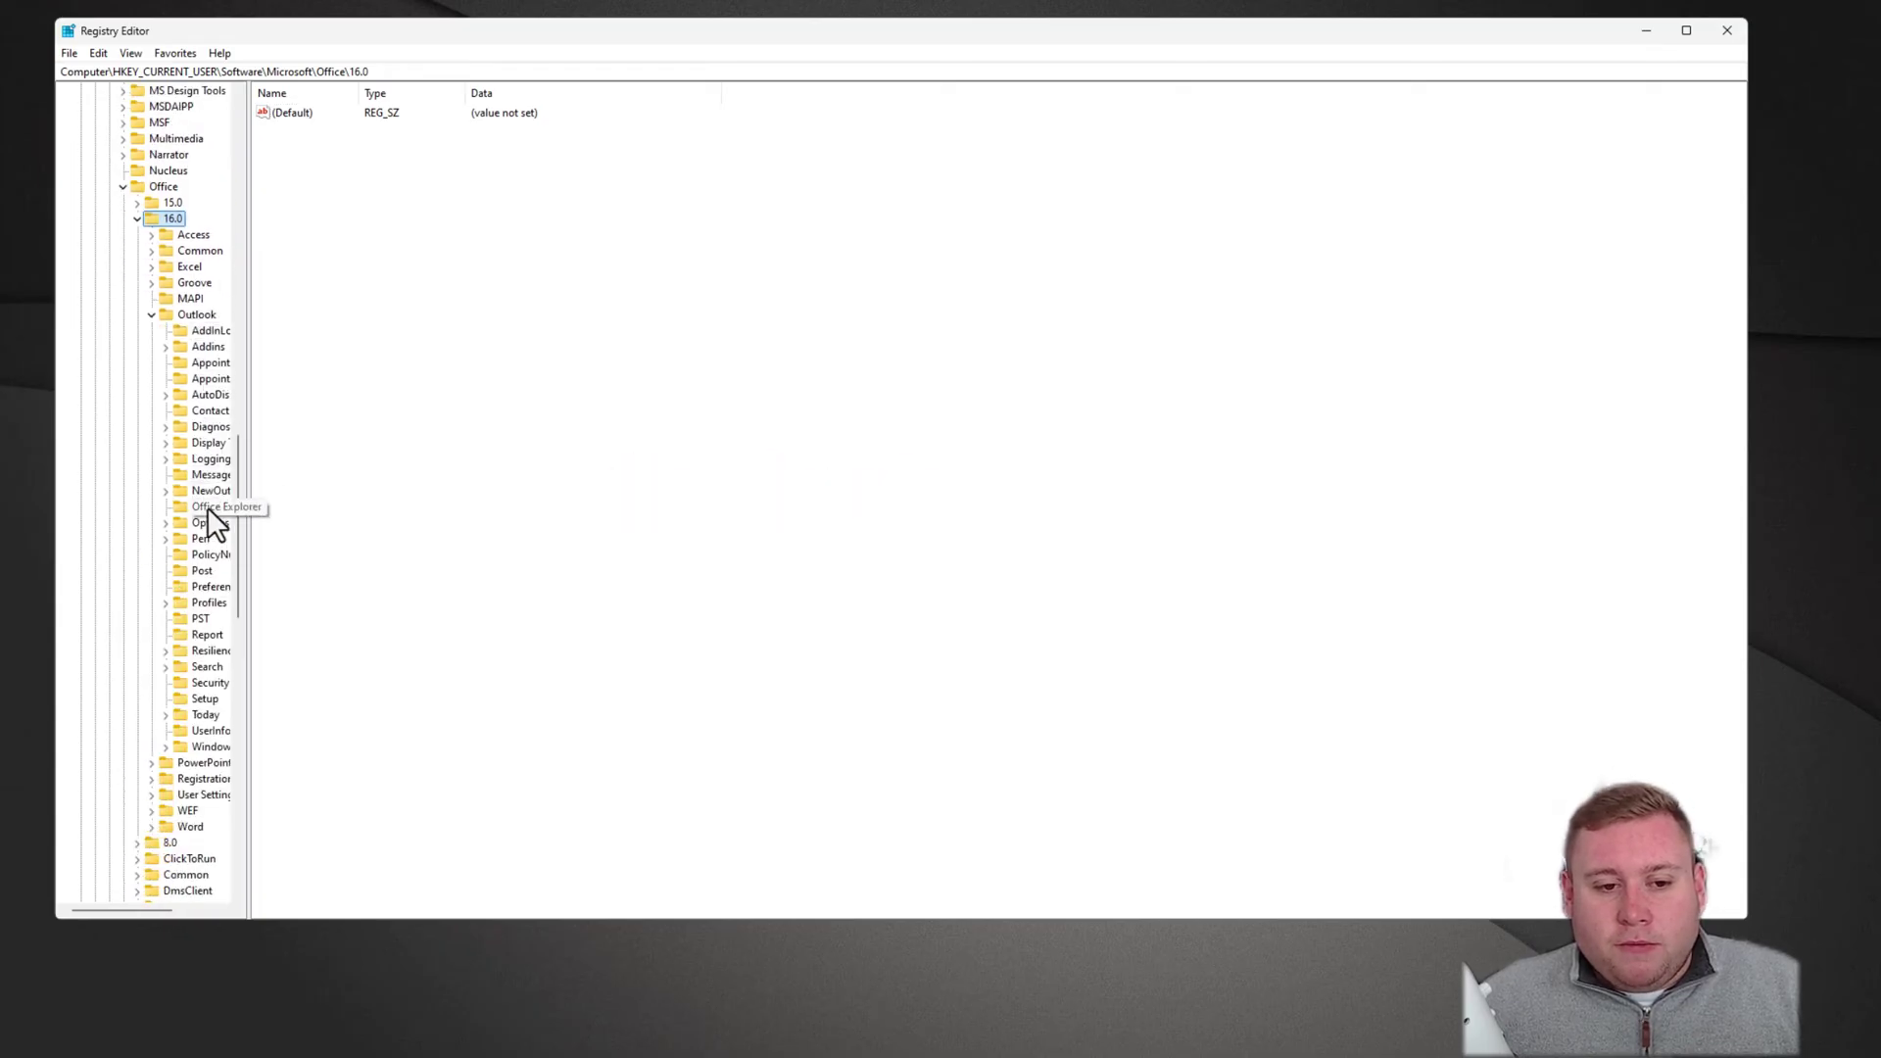
{"action": "left_click", "coordinate": [188, 619]}
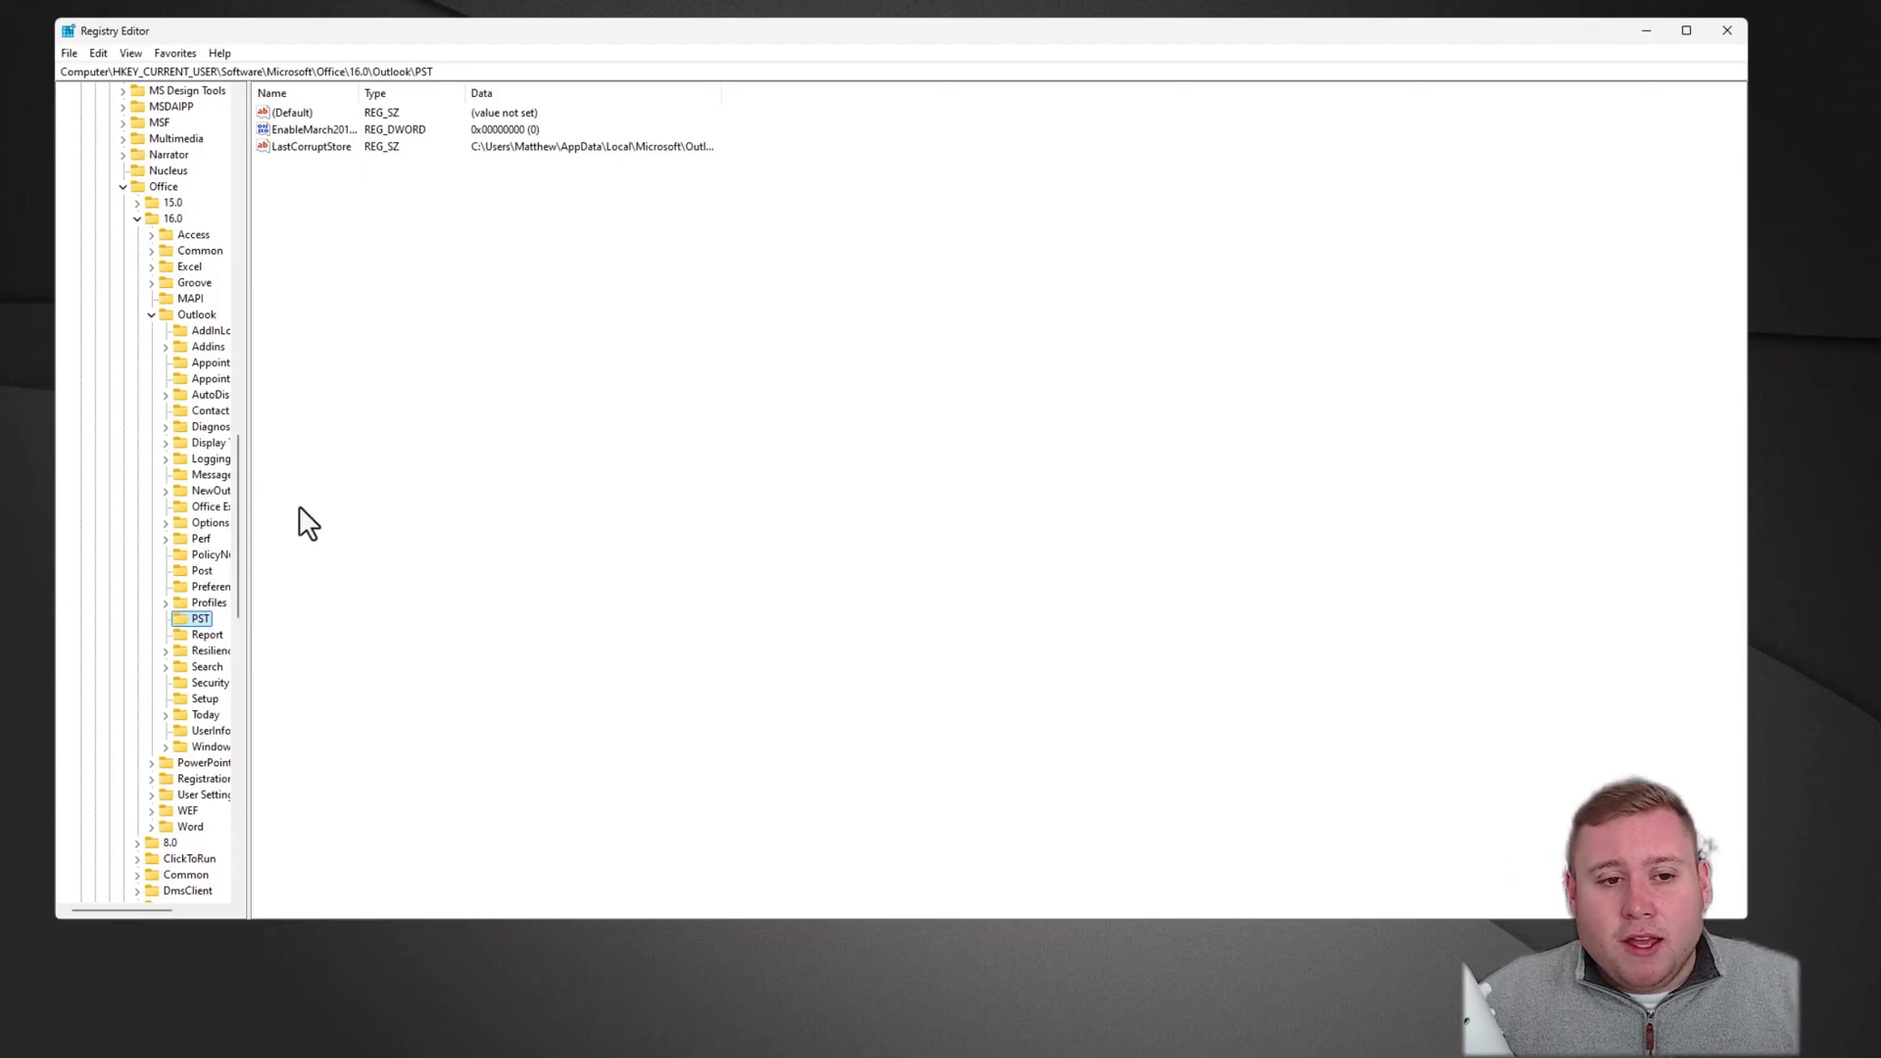
Dismiss the Outlook key's context menu and reselect PST to show its values
{"action": "right_click", "coordinate": [196, 315]}
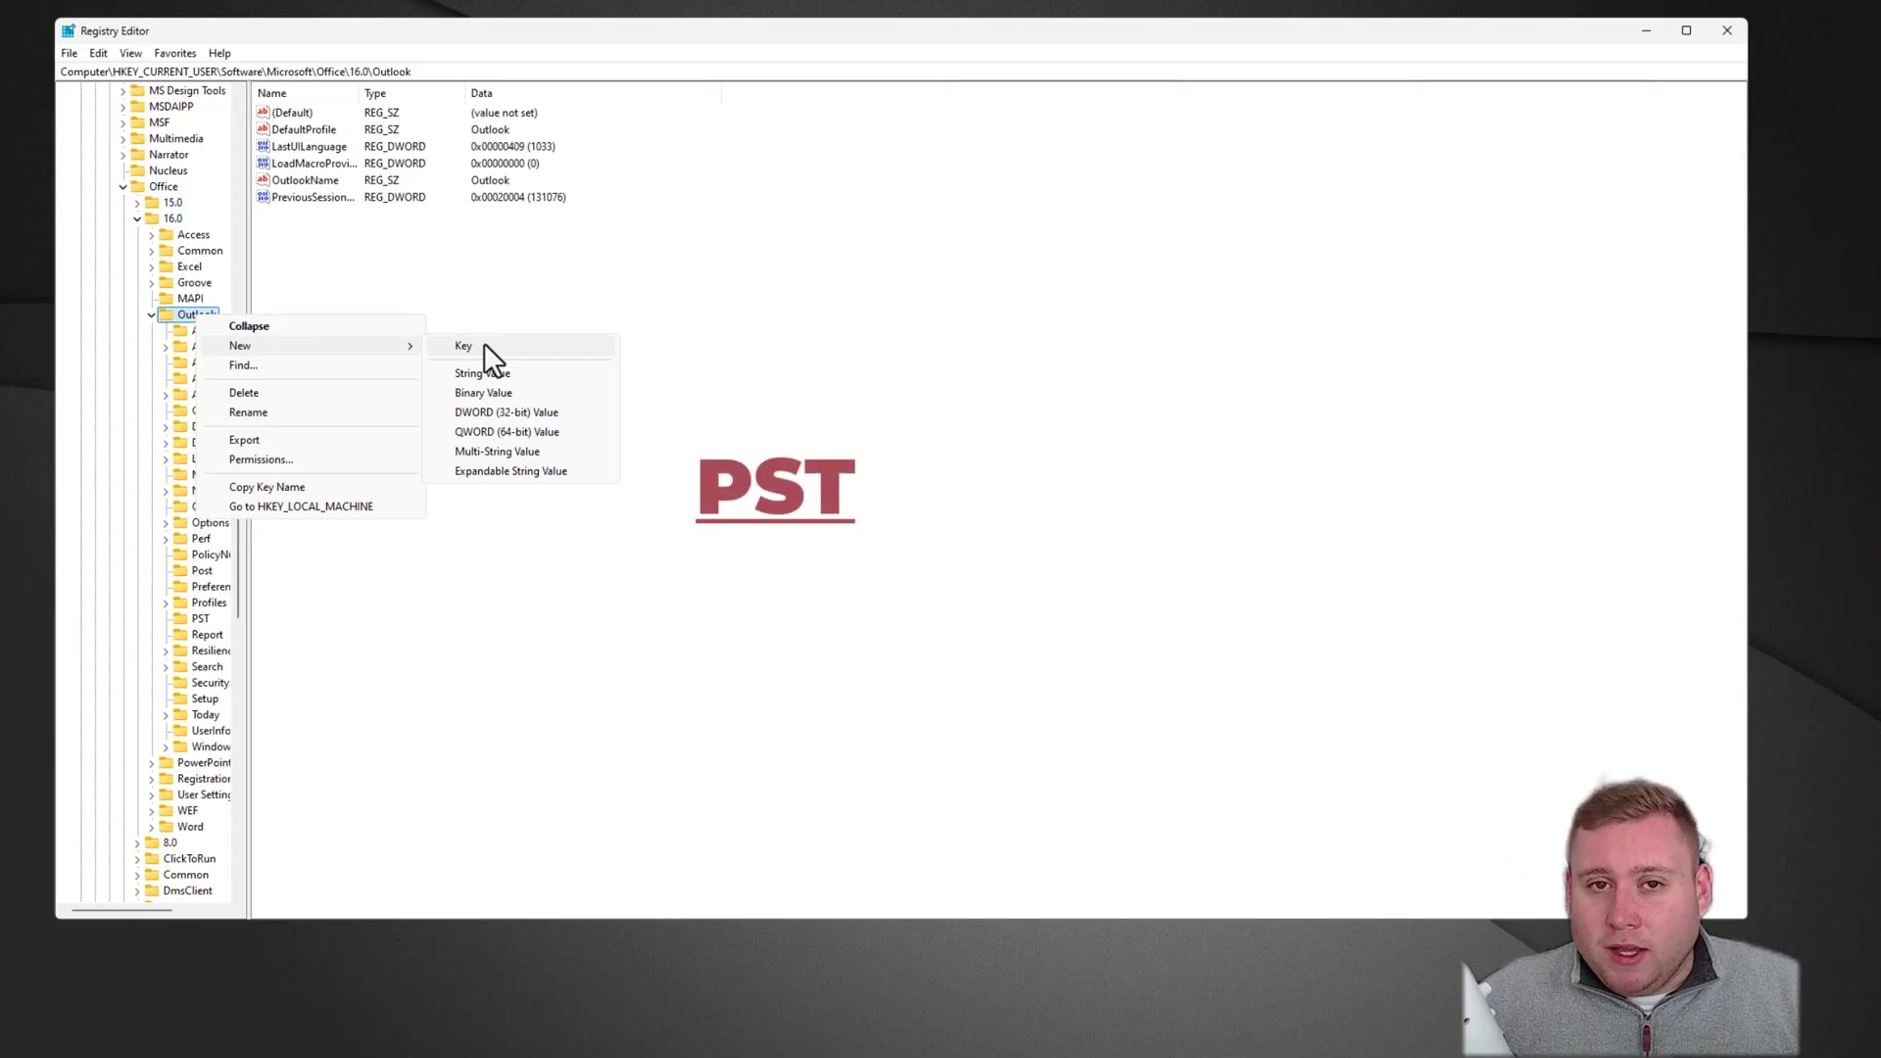
{"action": "left_click", "coordinate": [700, 319]}
{"action": "left_click", "coordinate": [186, 619]}
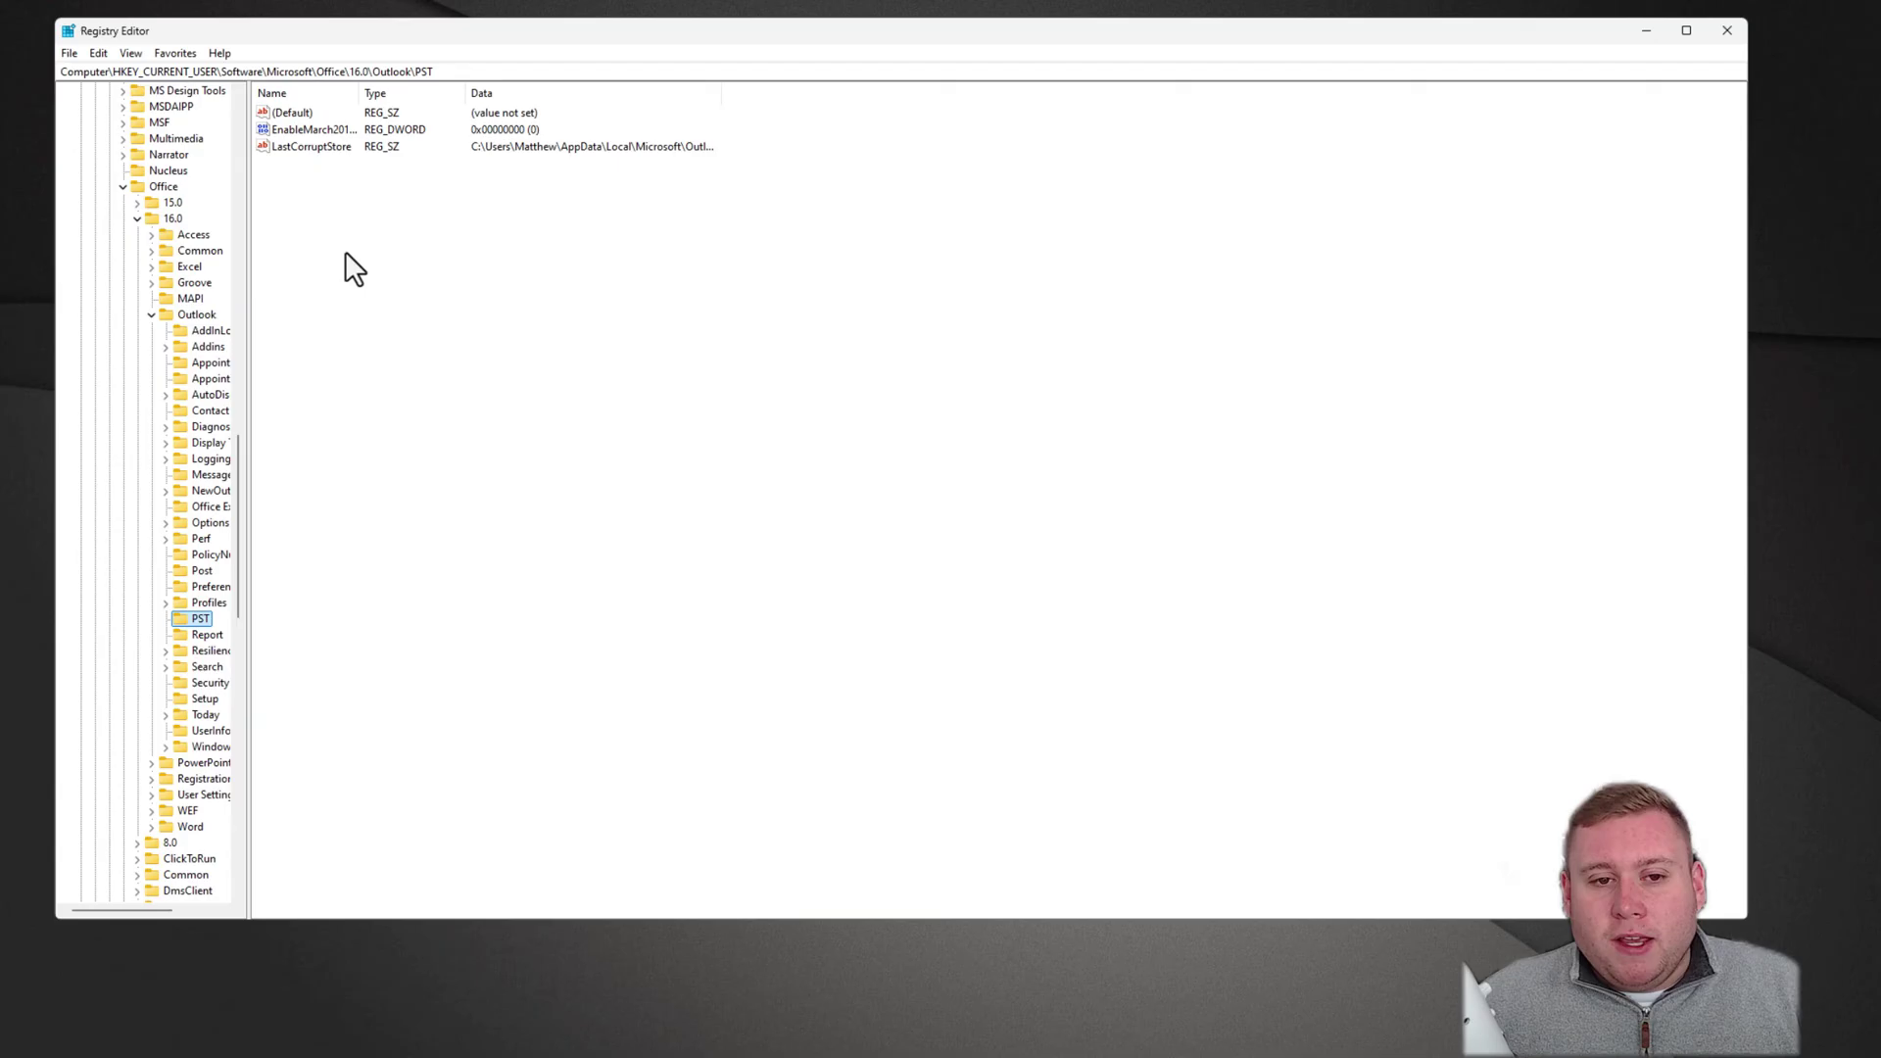
Create a new DWORD (32-bit) value named MaxLargeFileSize in the PST key
{"action": "right_click", "coordinate": [372, 240]}
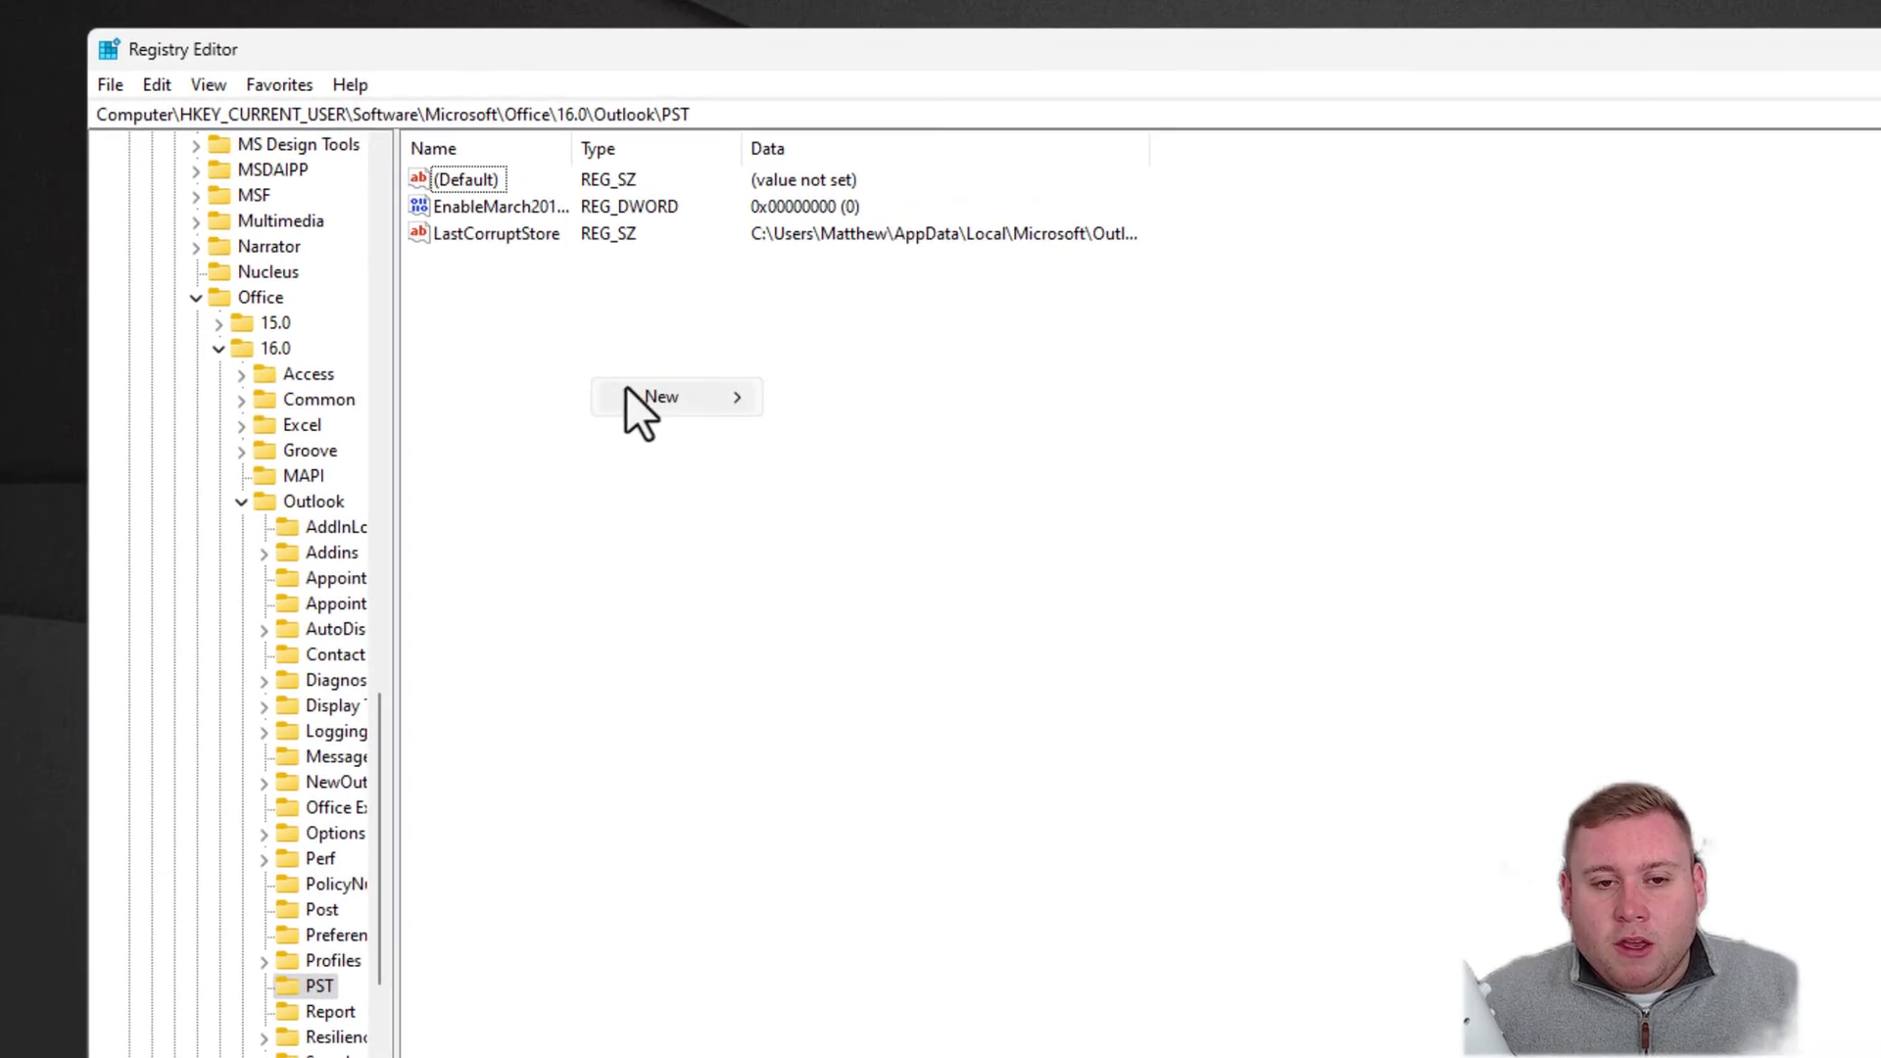
{"action": "mouse_move", "coordinate": [627, 385]}
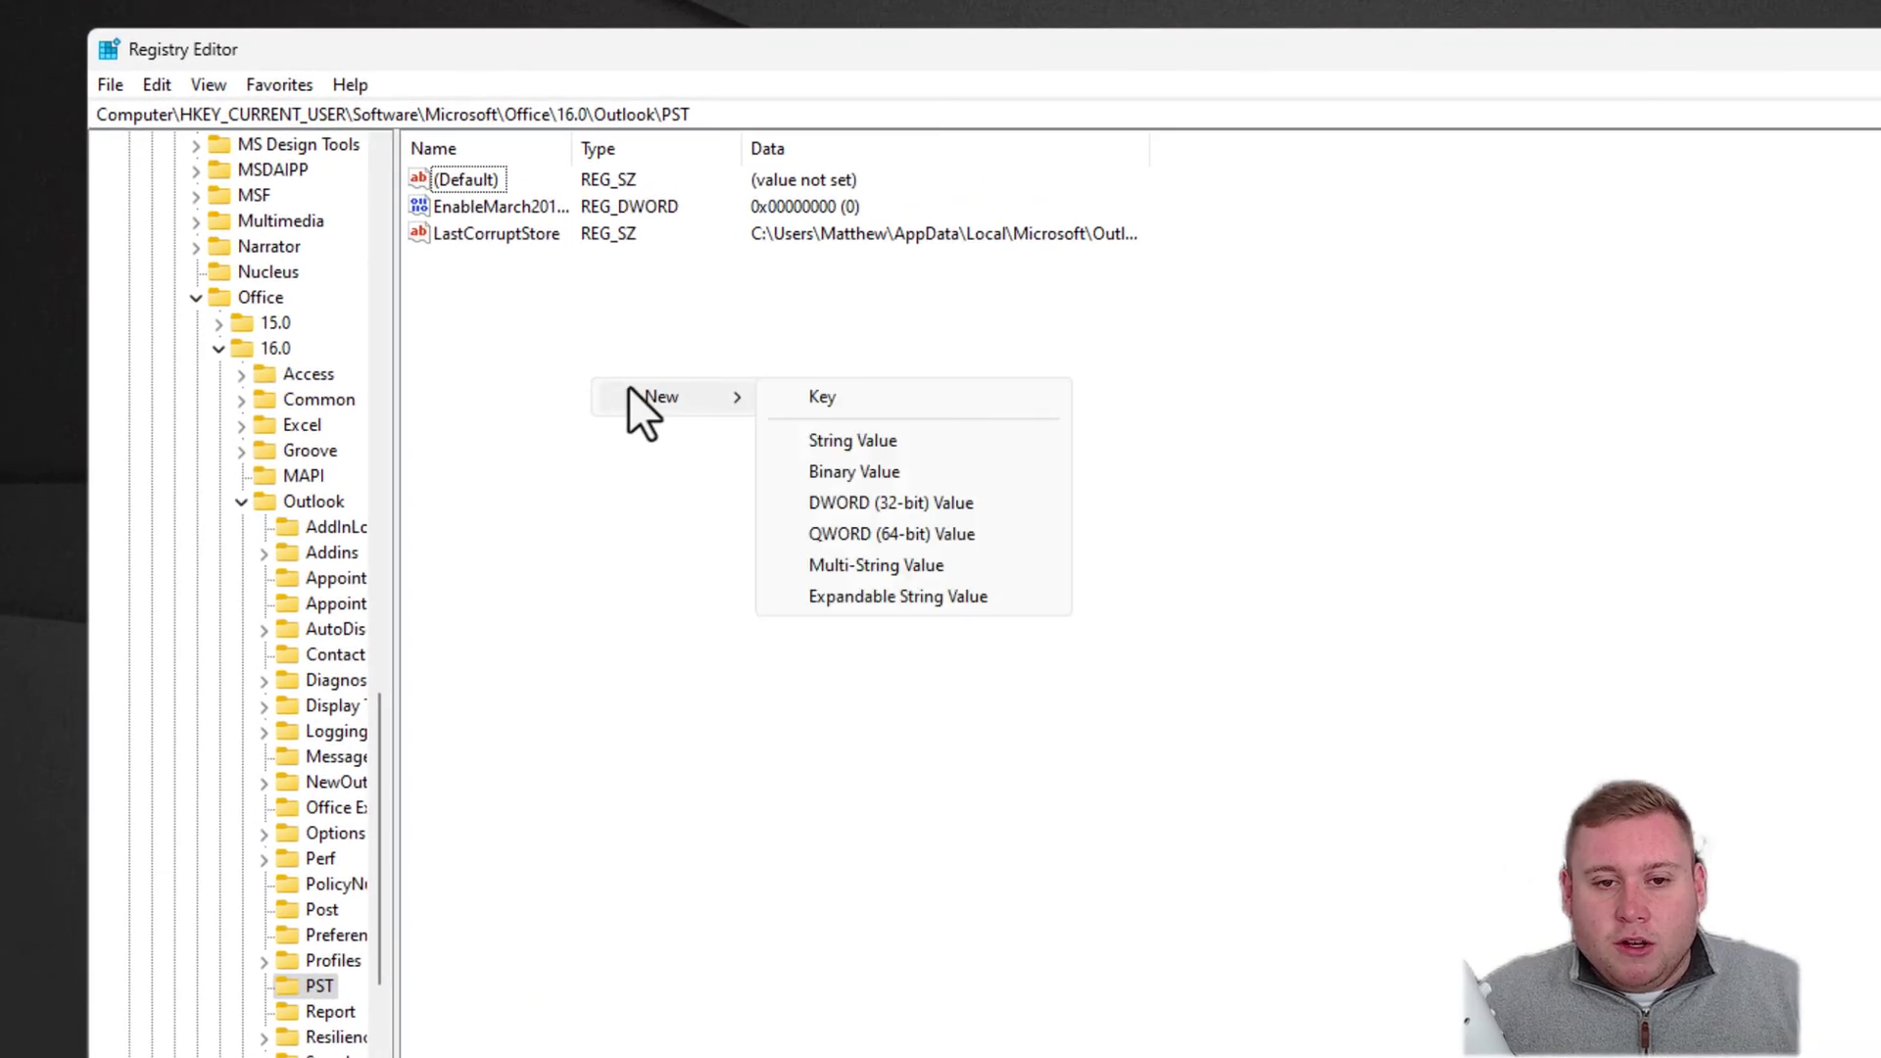
{"action": "left_click", "coordinate": [932, 503]}
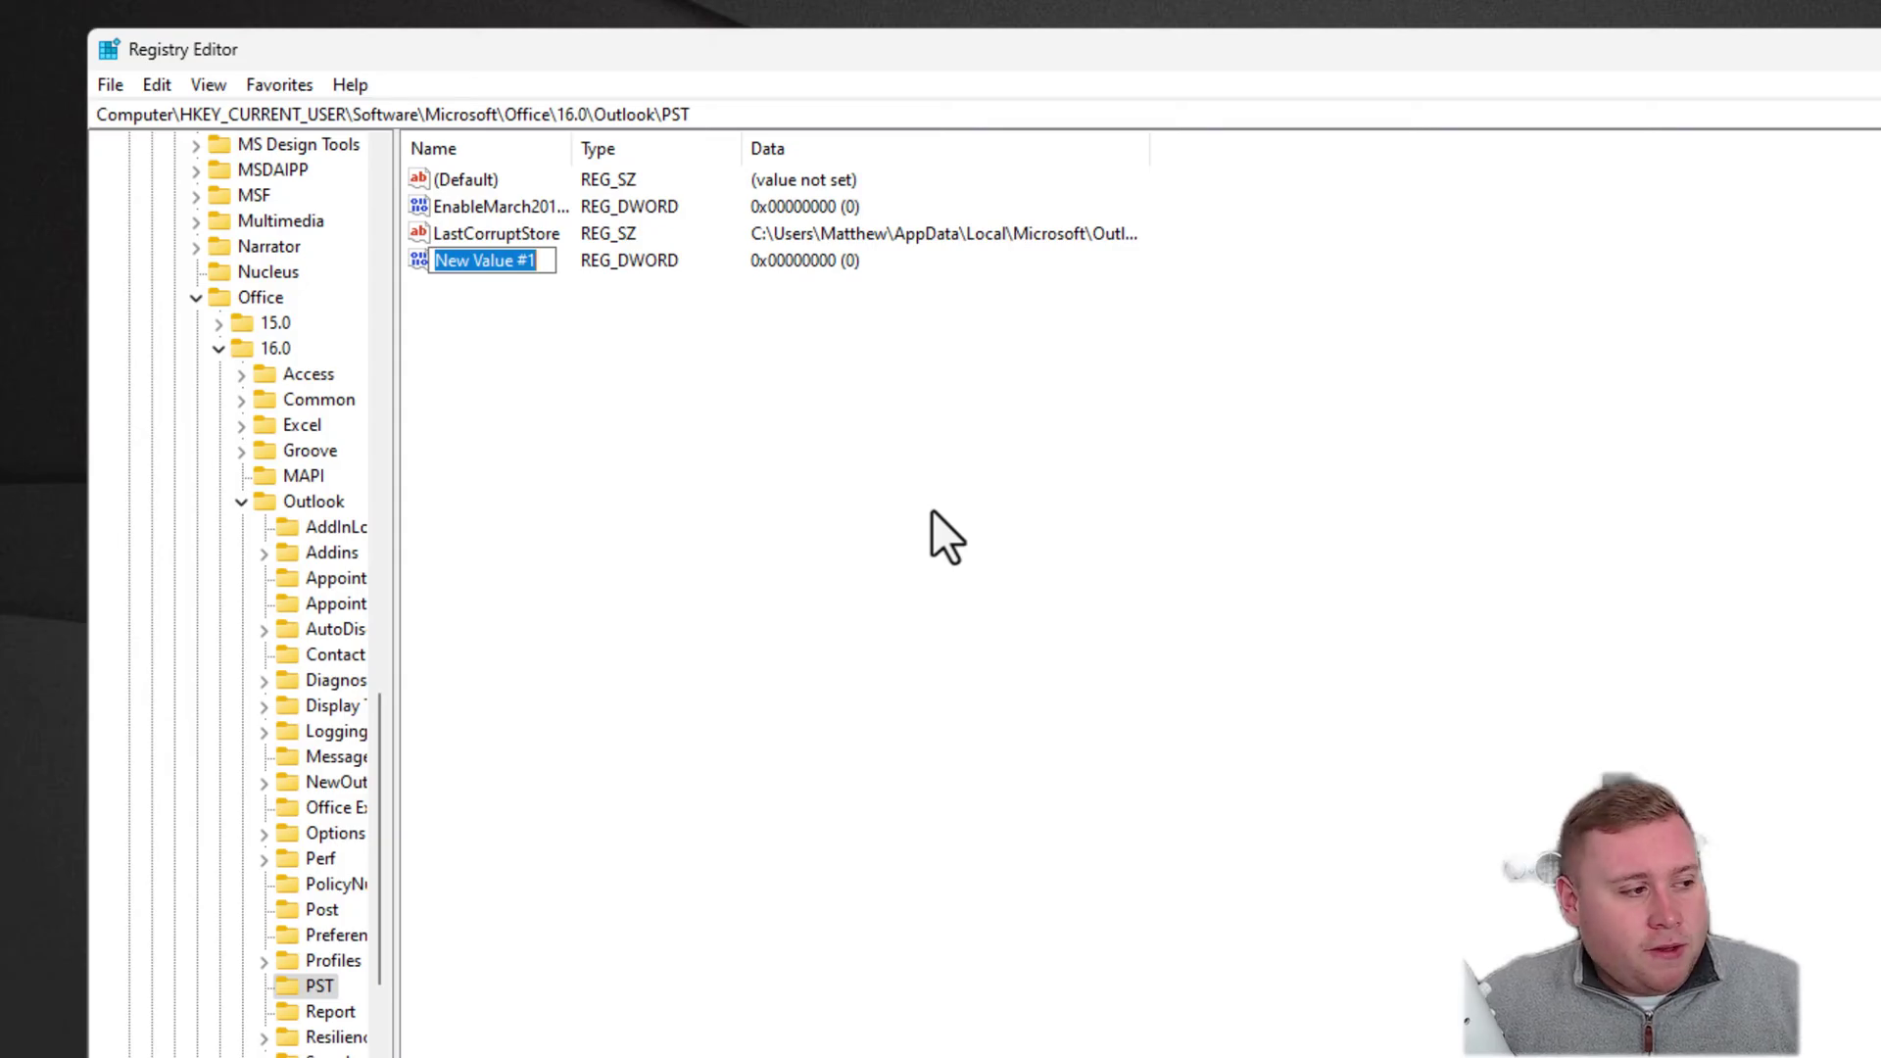
{"action": "type", "text": "MaxLar"}
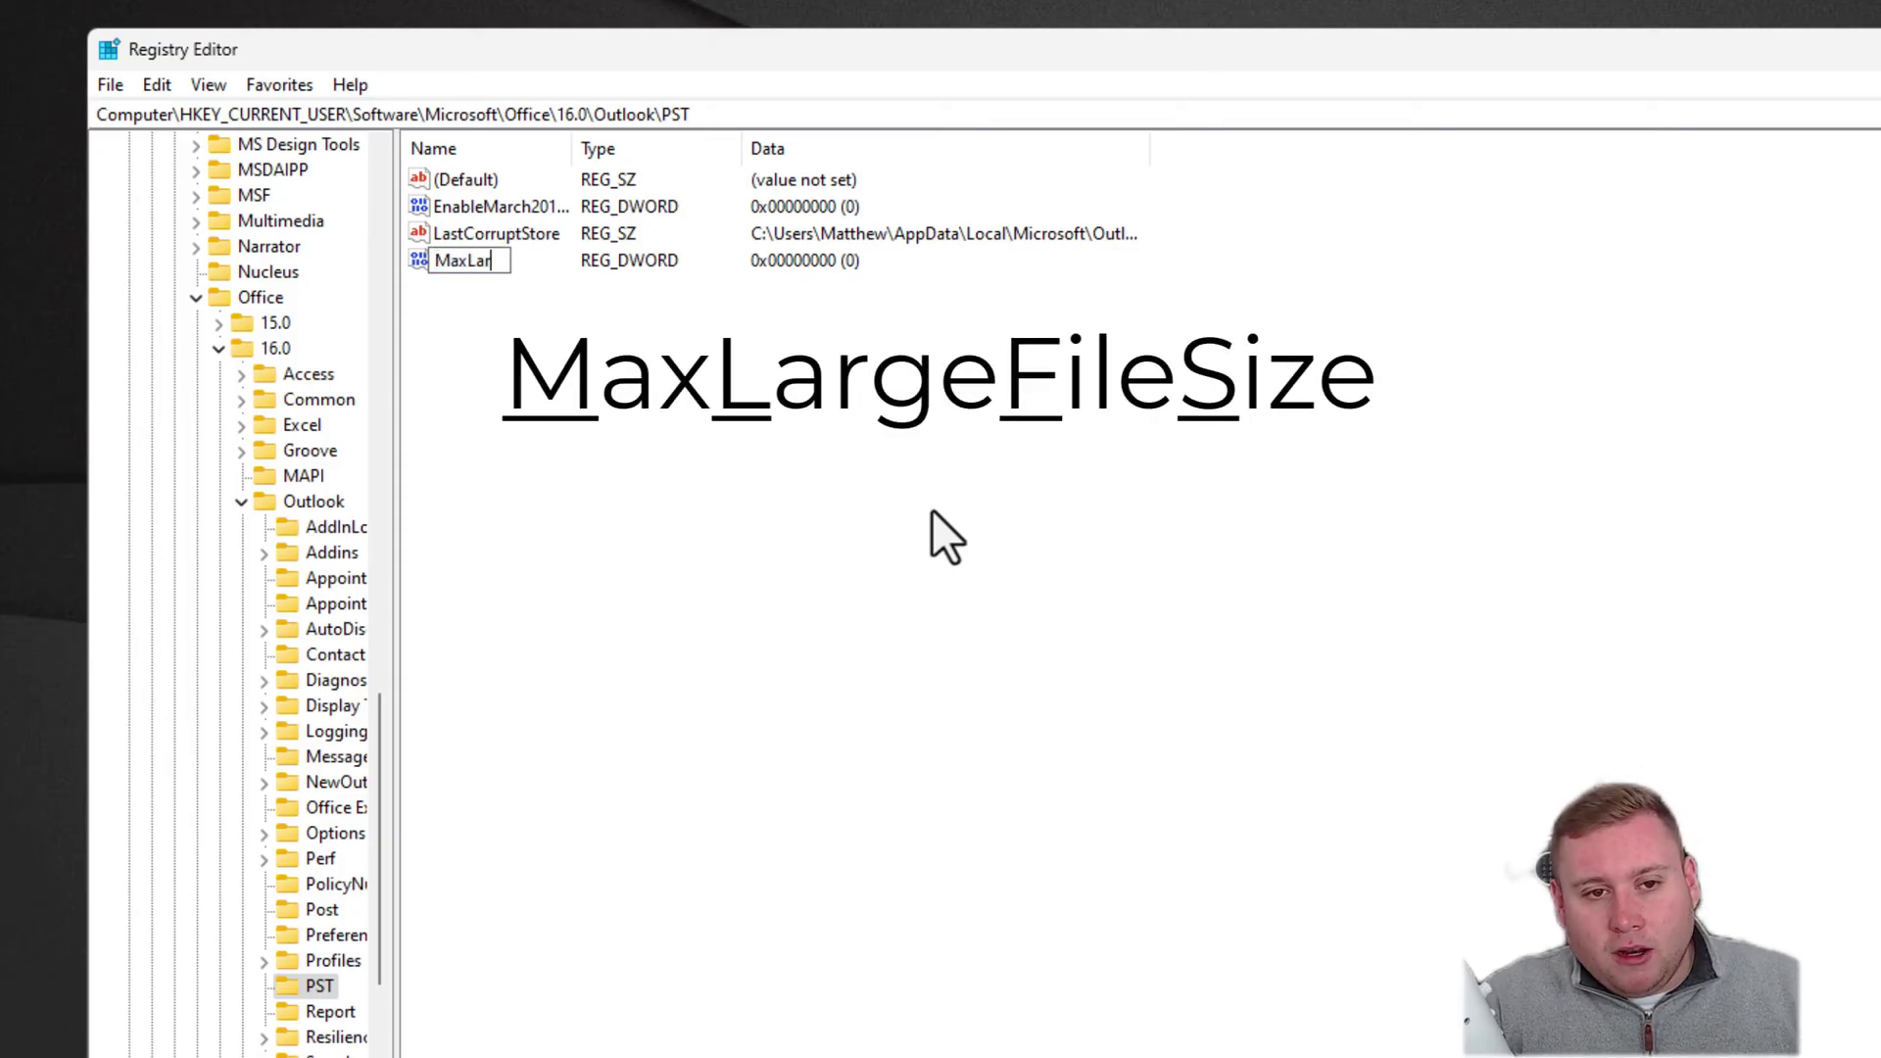
{"action": "type", "text": "geFileSize"}
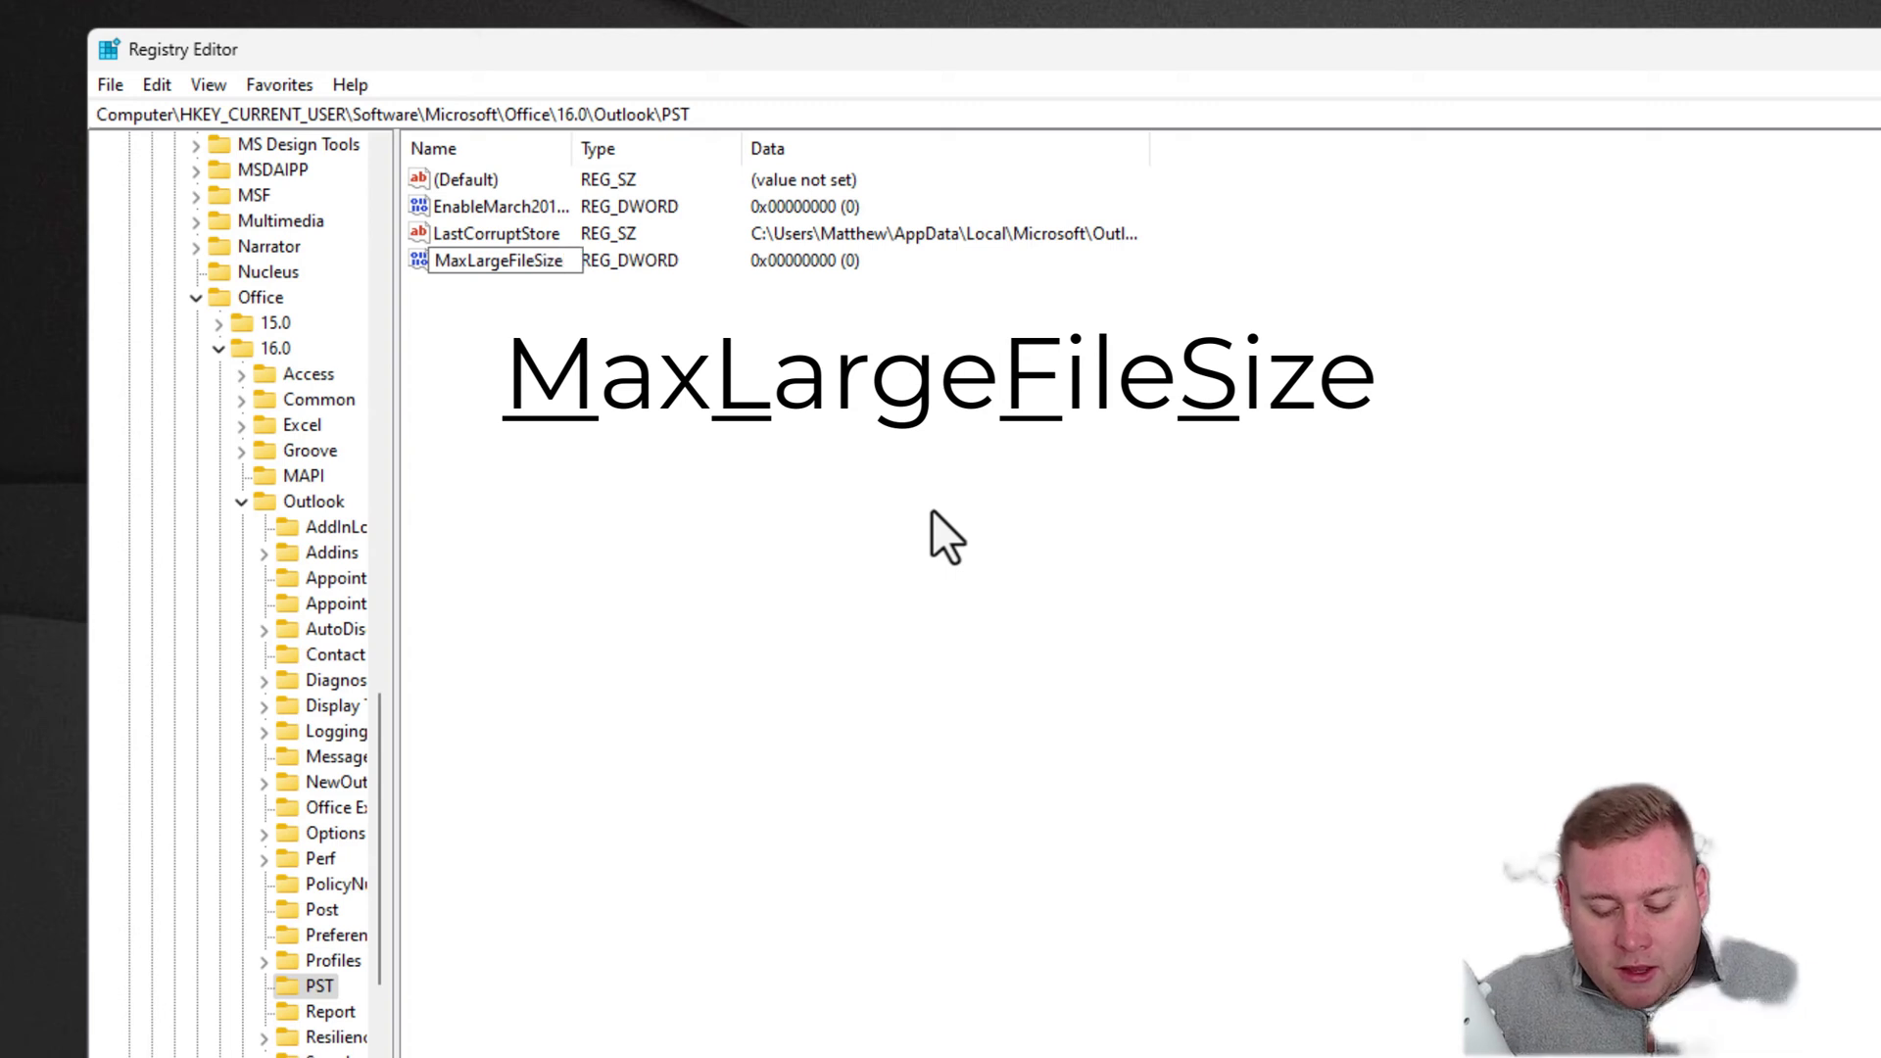
{"action": "key", "text": "Return"}
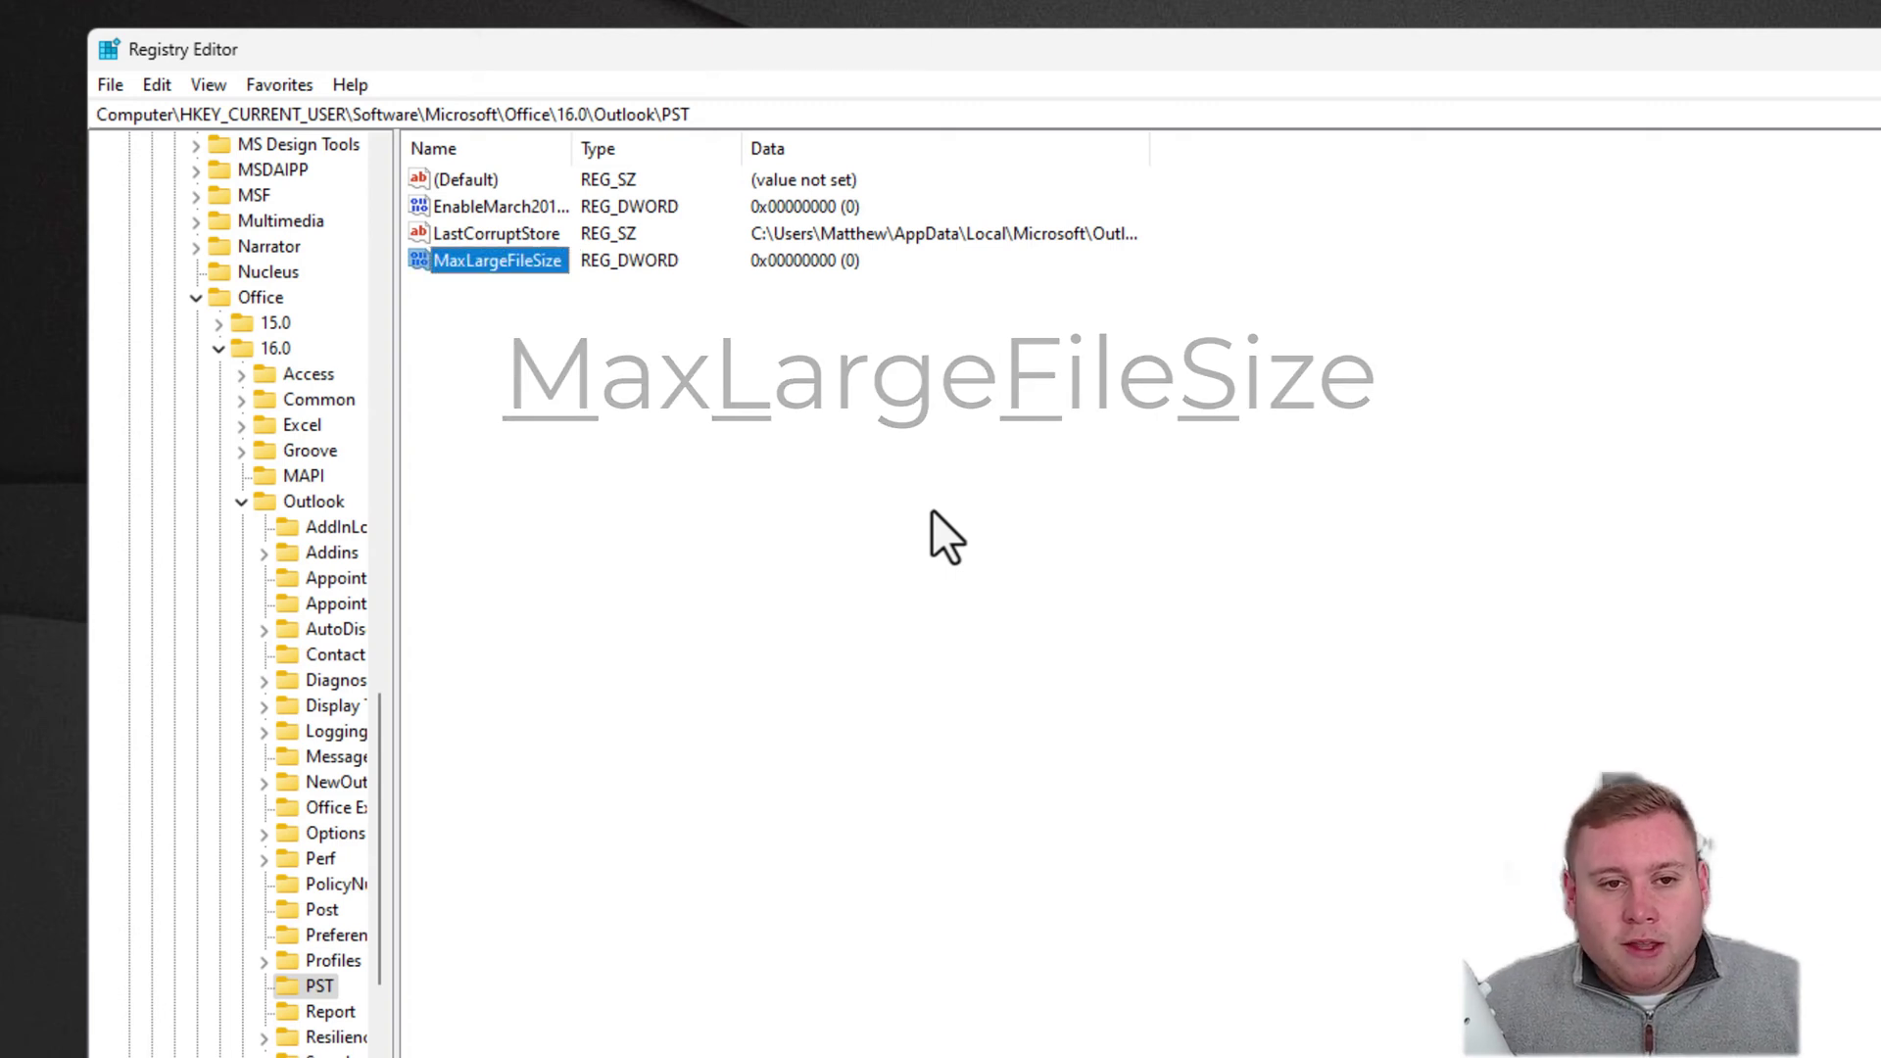
Create a second DWORD (32-bit) value named WarnLargeFileSize
{"action": "right_click", "coordinate": [561, 446]}
{"action": "mouse_move", "coordinate": [638, 462]}
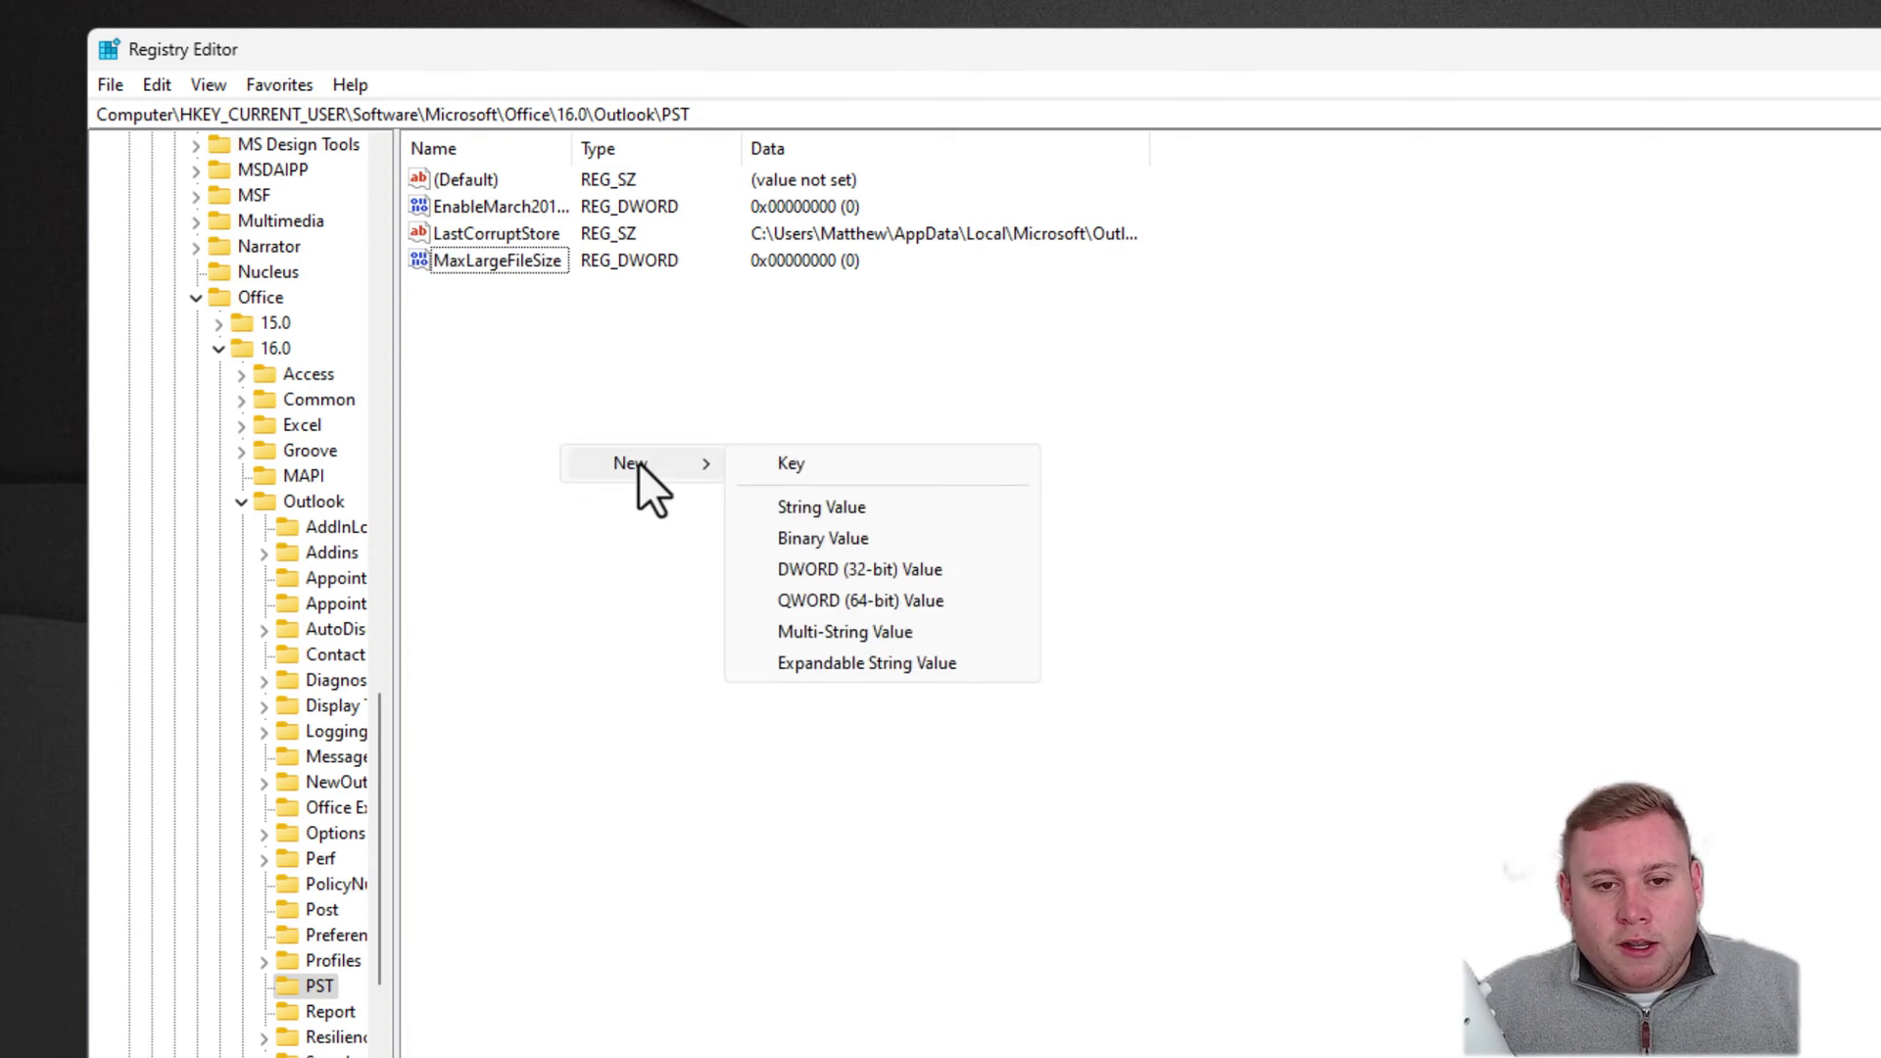
{"action": "left_click", "coordinate": [885, 572]}
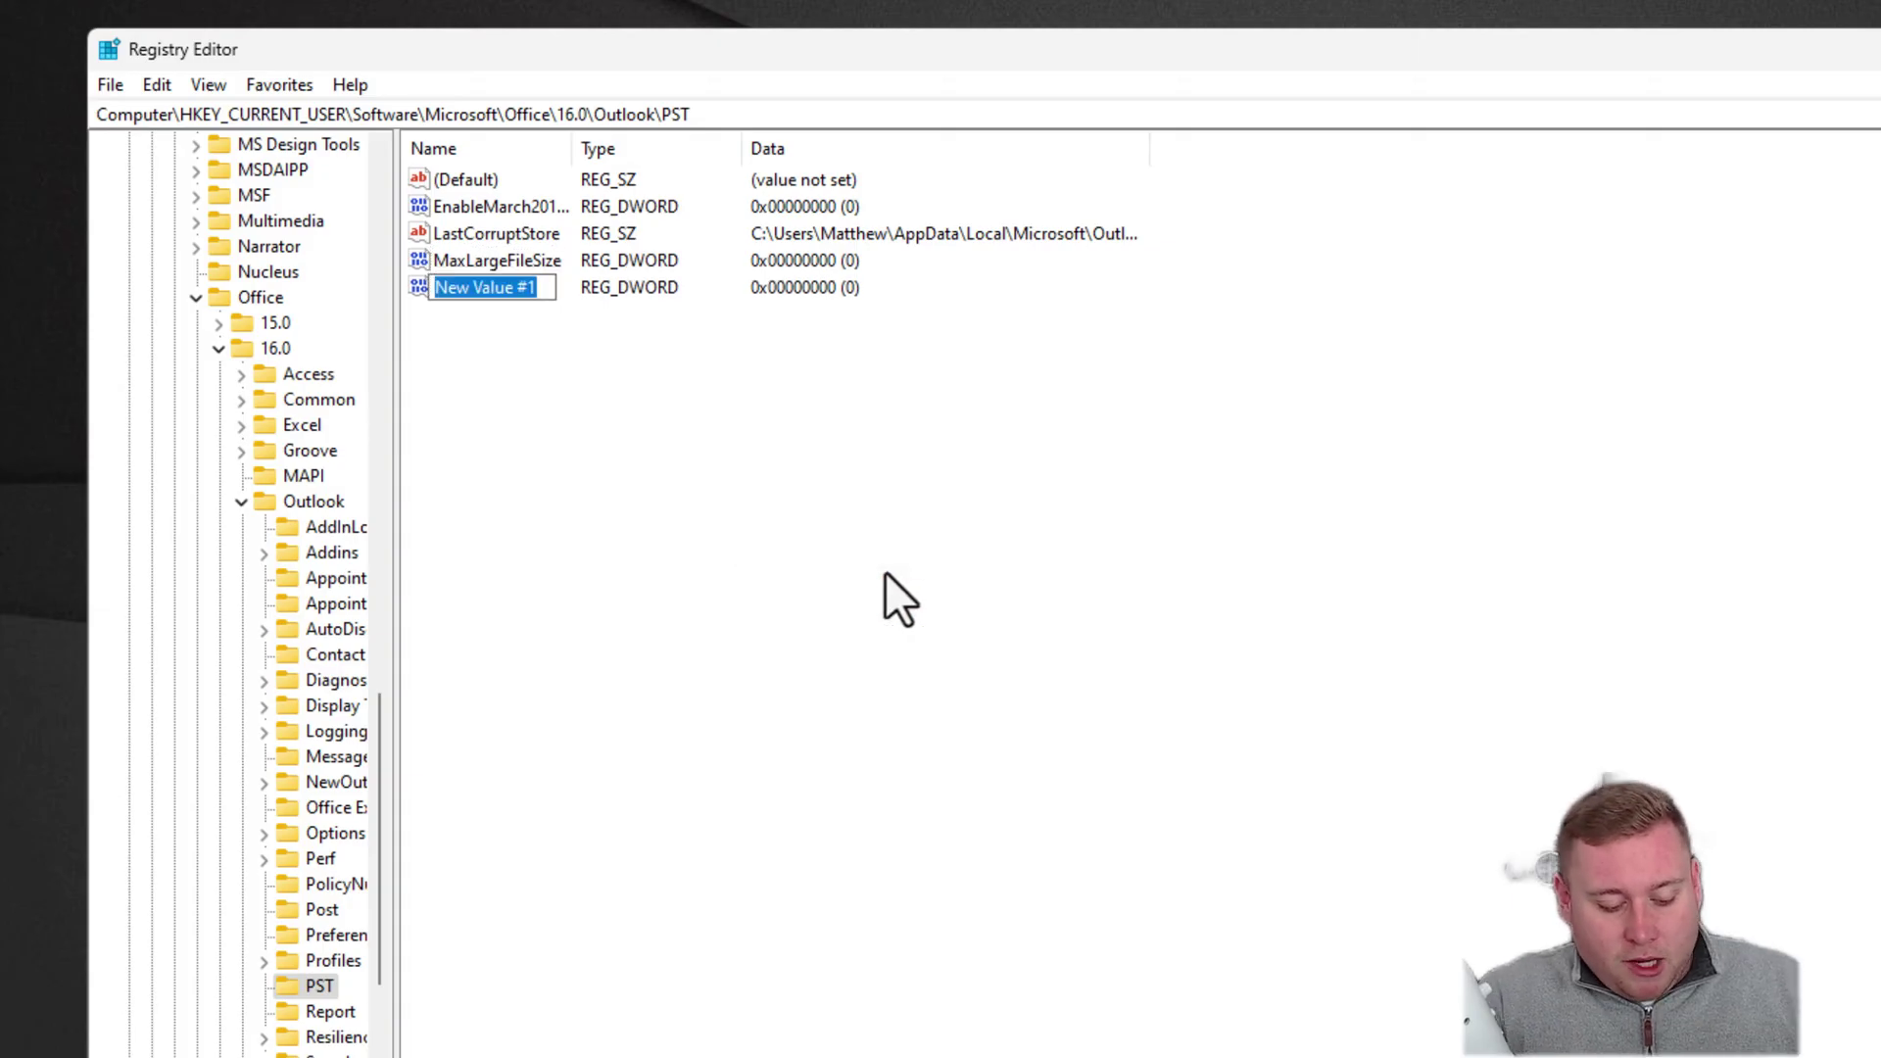
{"action": "type", "text": "WarnLargeF"}
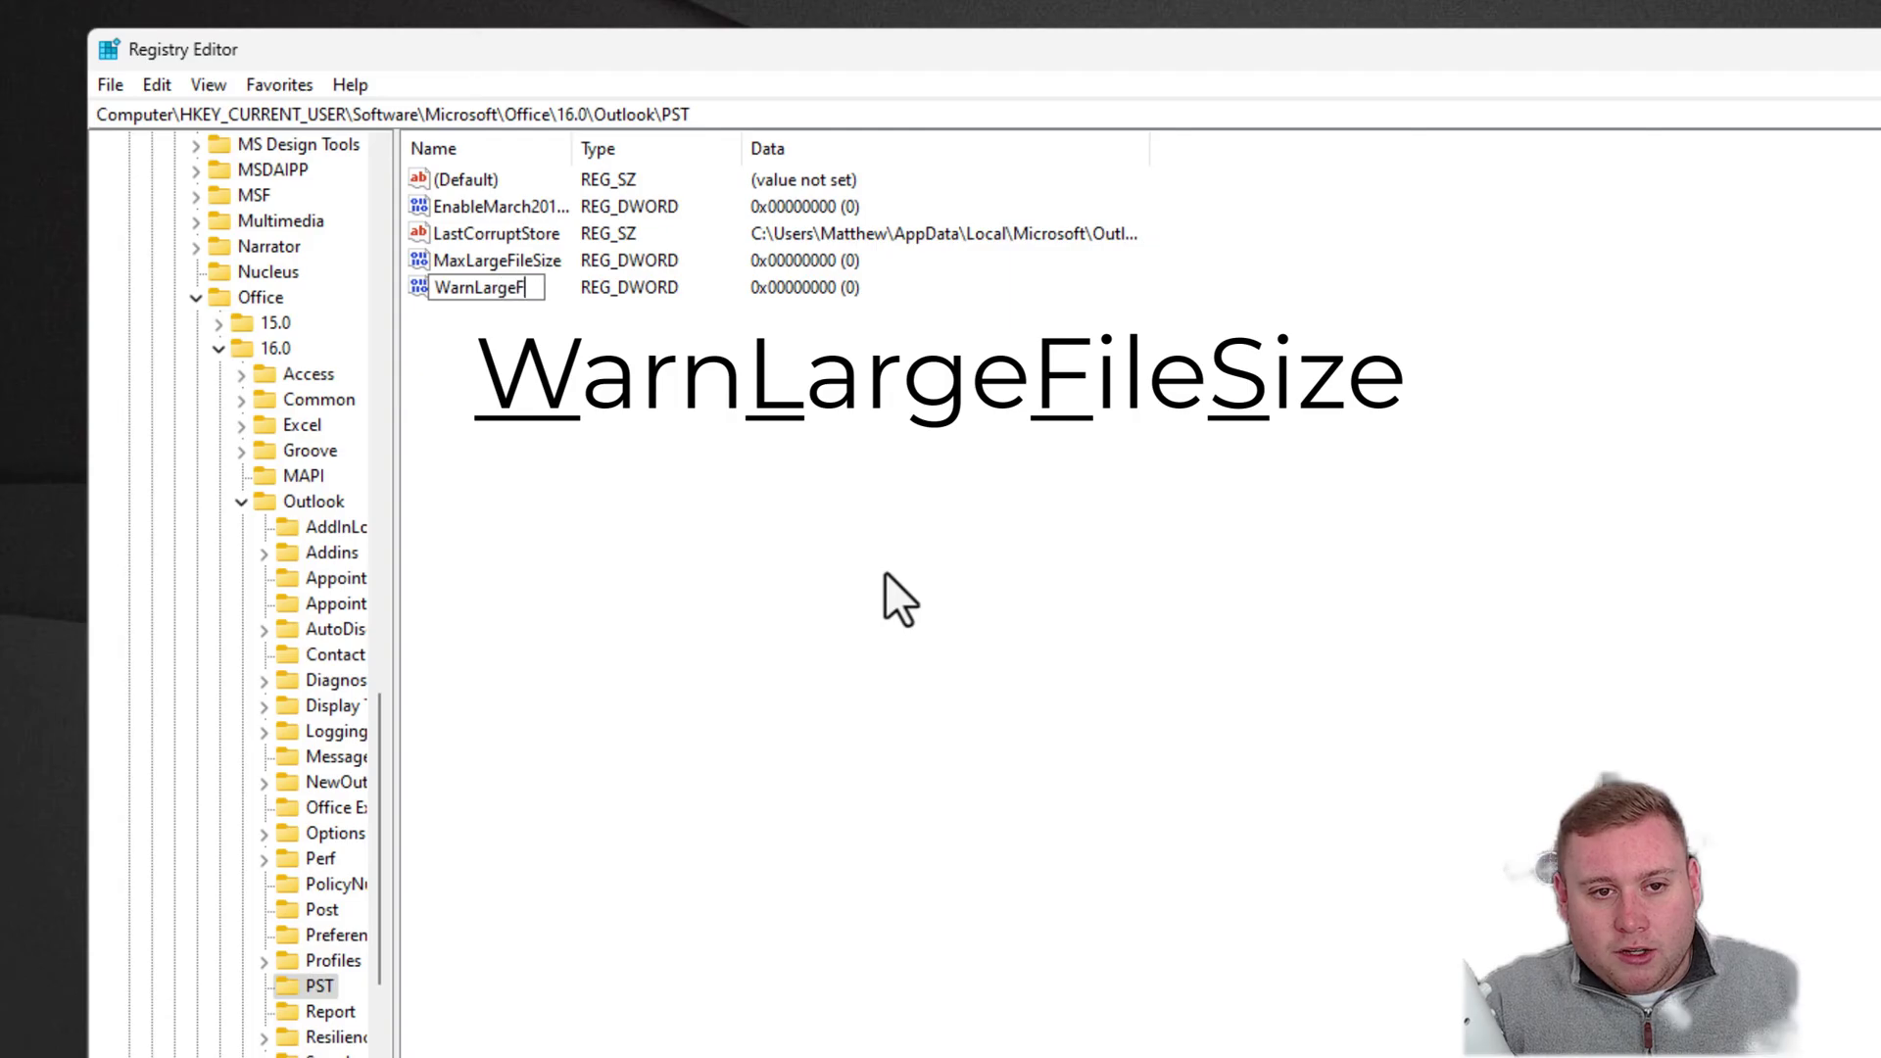
{"action": "type", "text": "ileSize"}
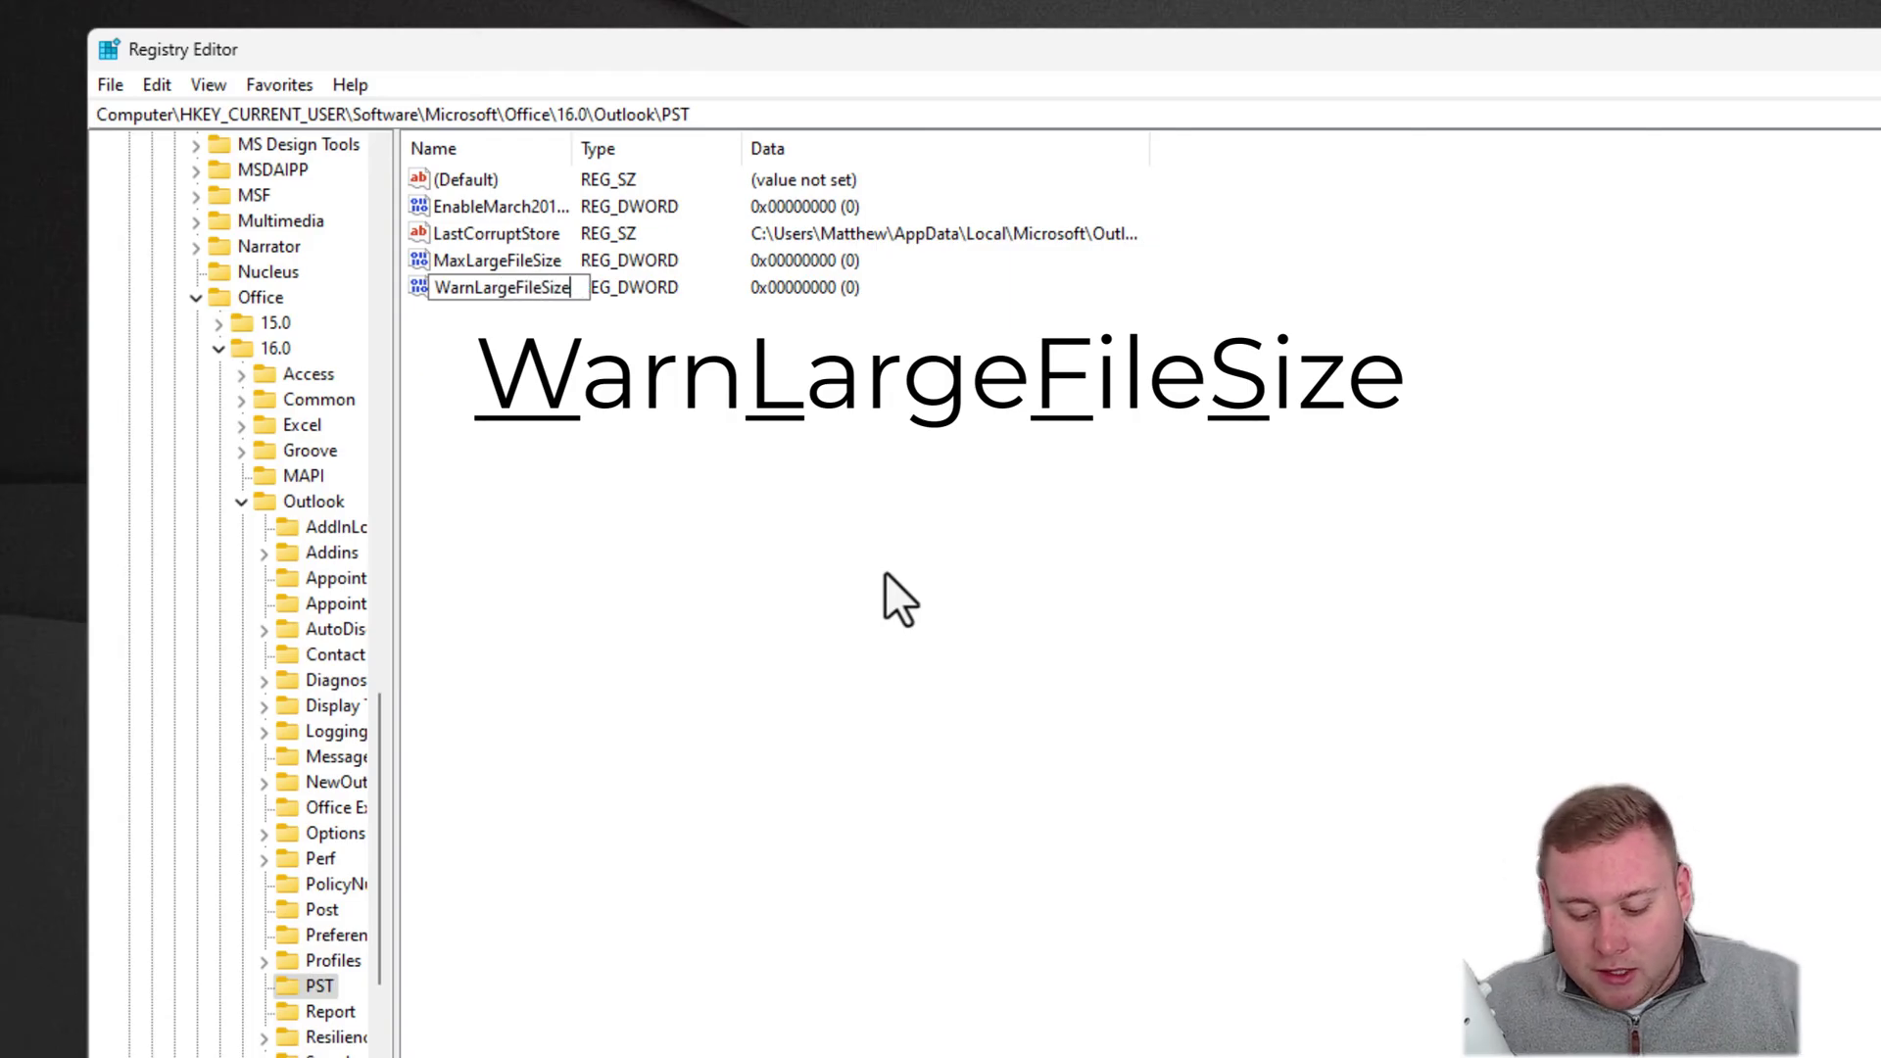
{"action": "key", "text": "Return"}
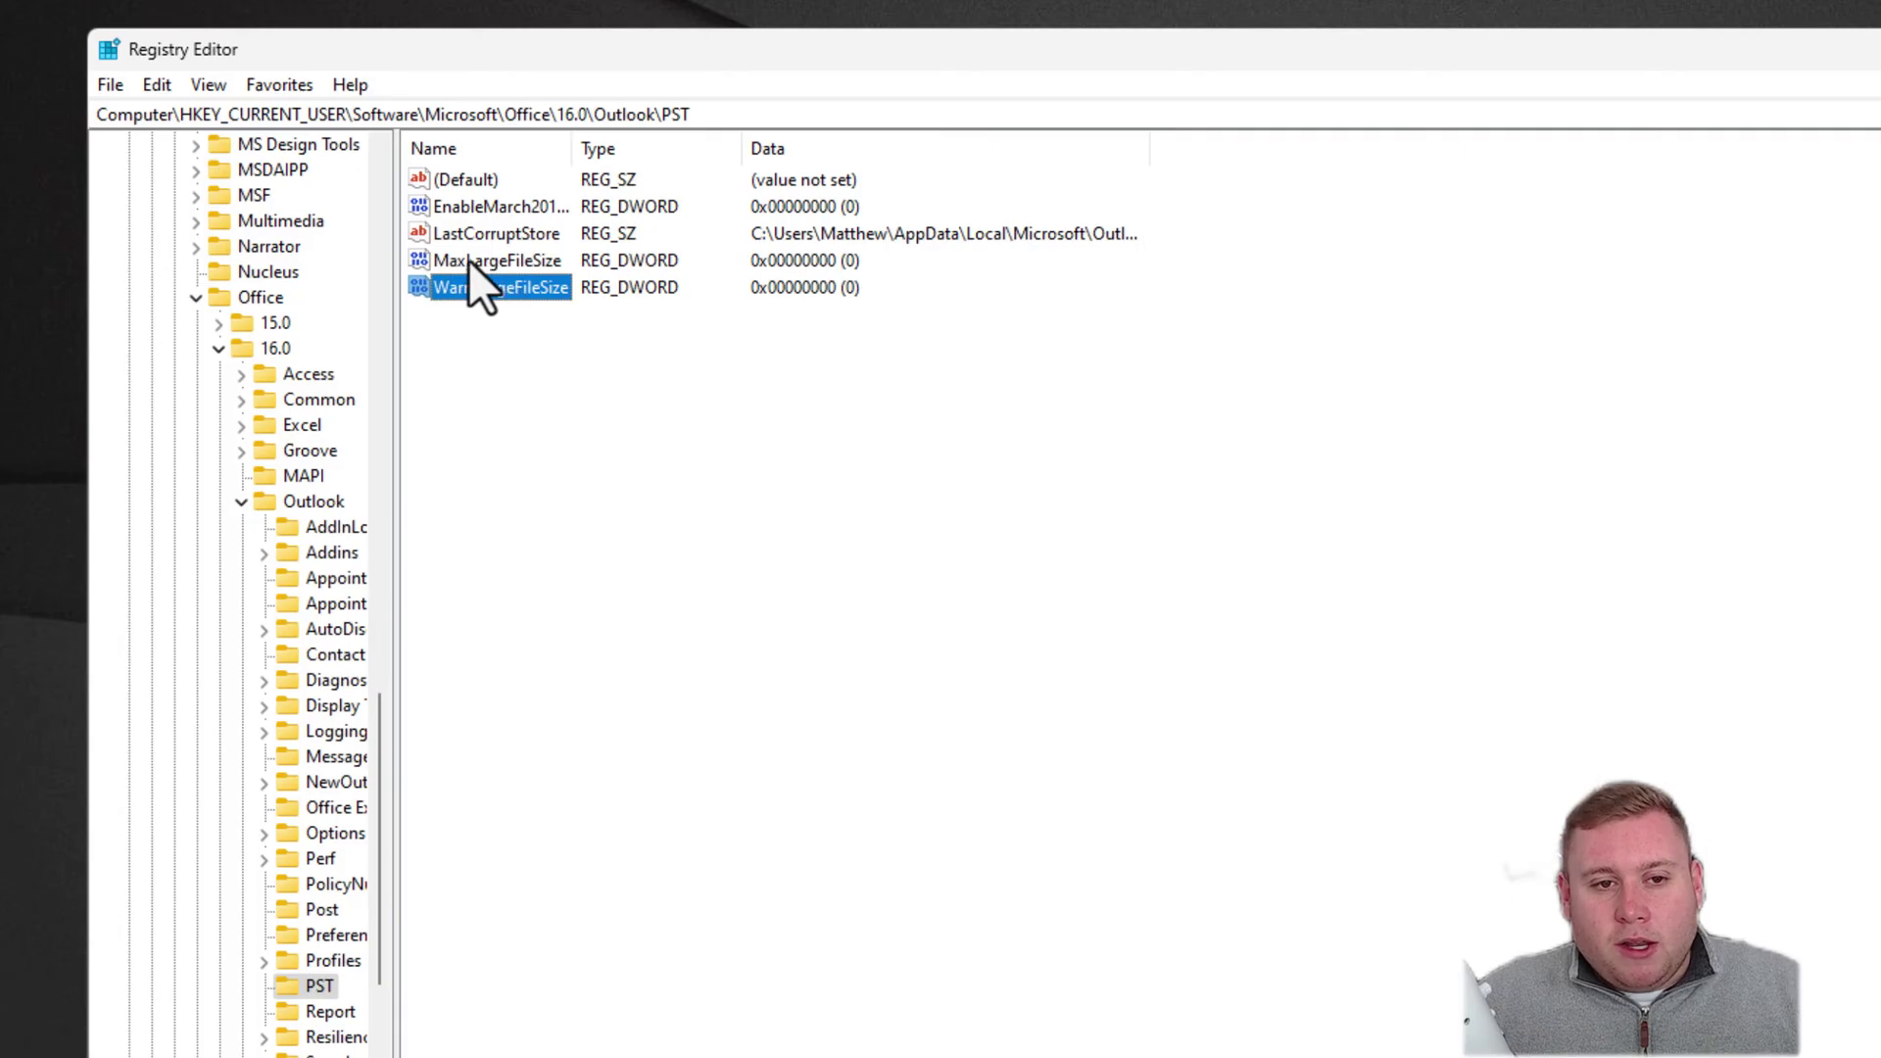
Set MaxLargeFileSize to decimal 102400 (0x00019000)
{"action": "double_click", "coordinate": [496, 258]}
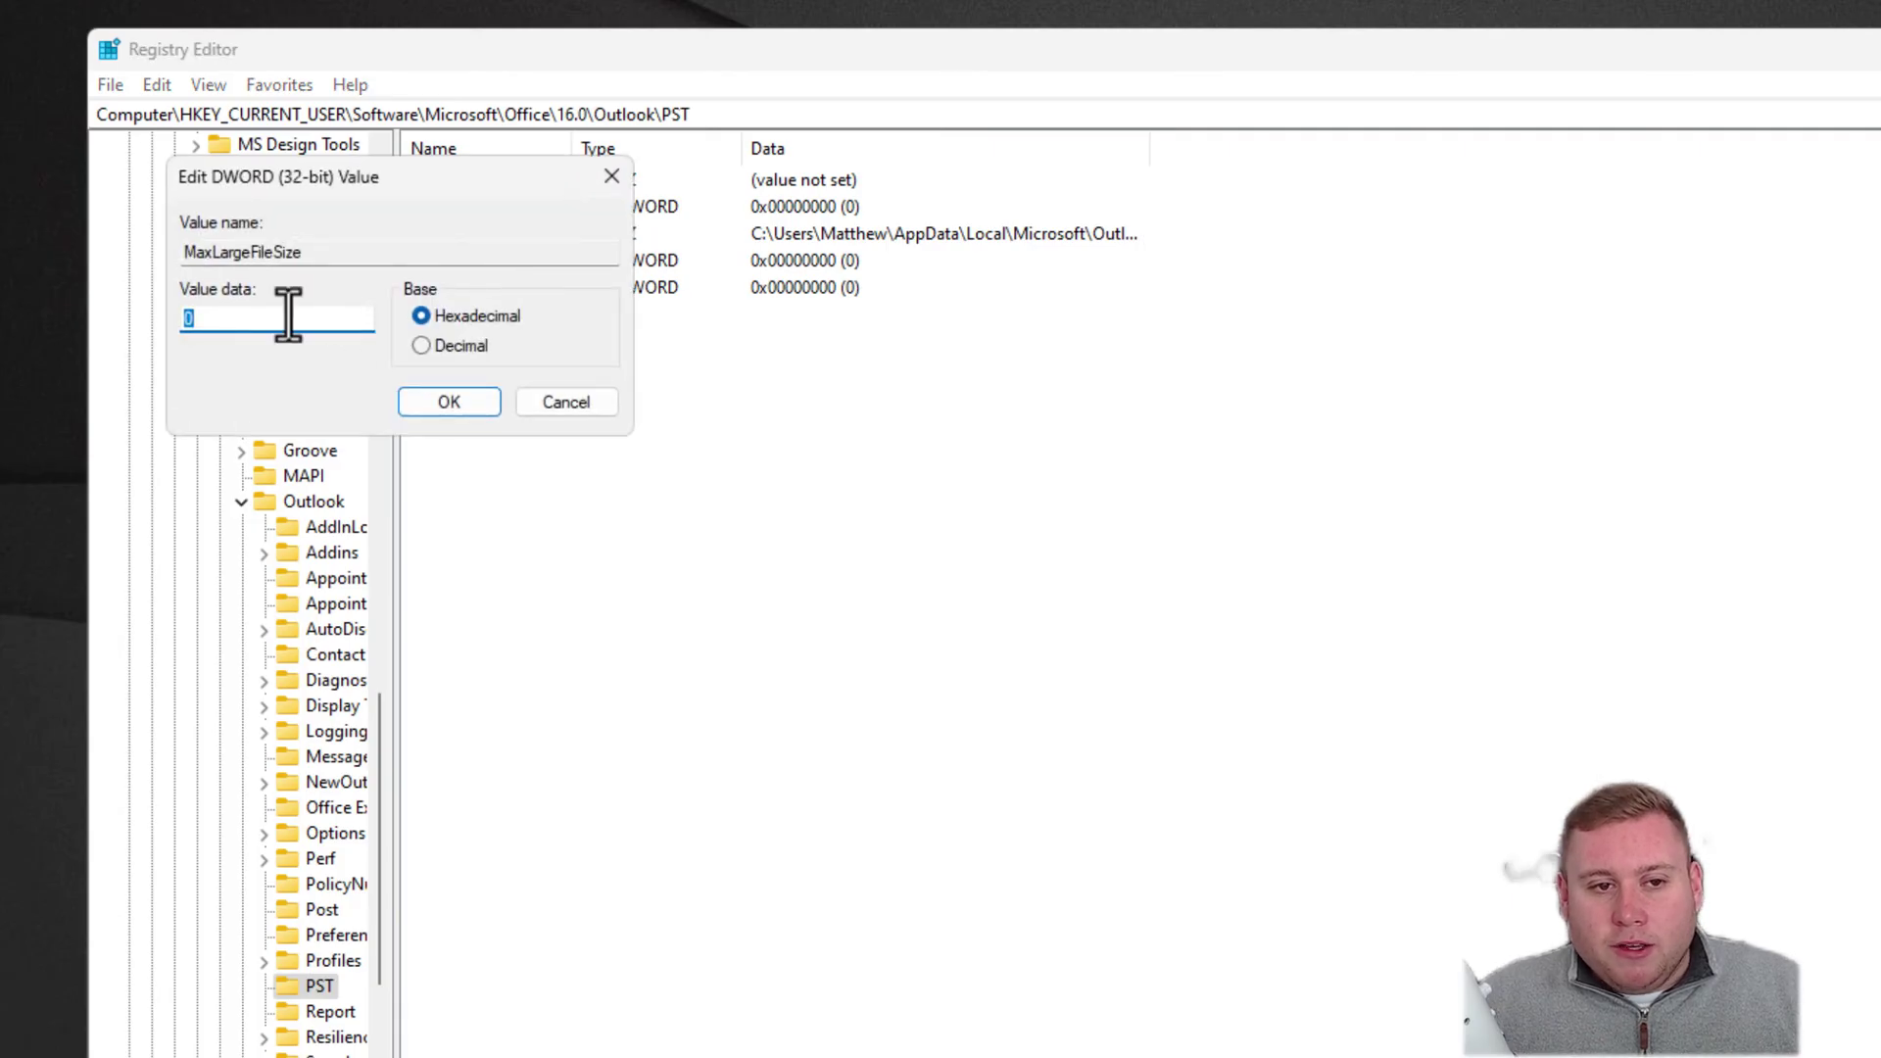
{"action": "left_click", "coordinate": [287, 316]}
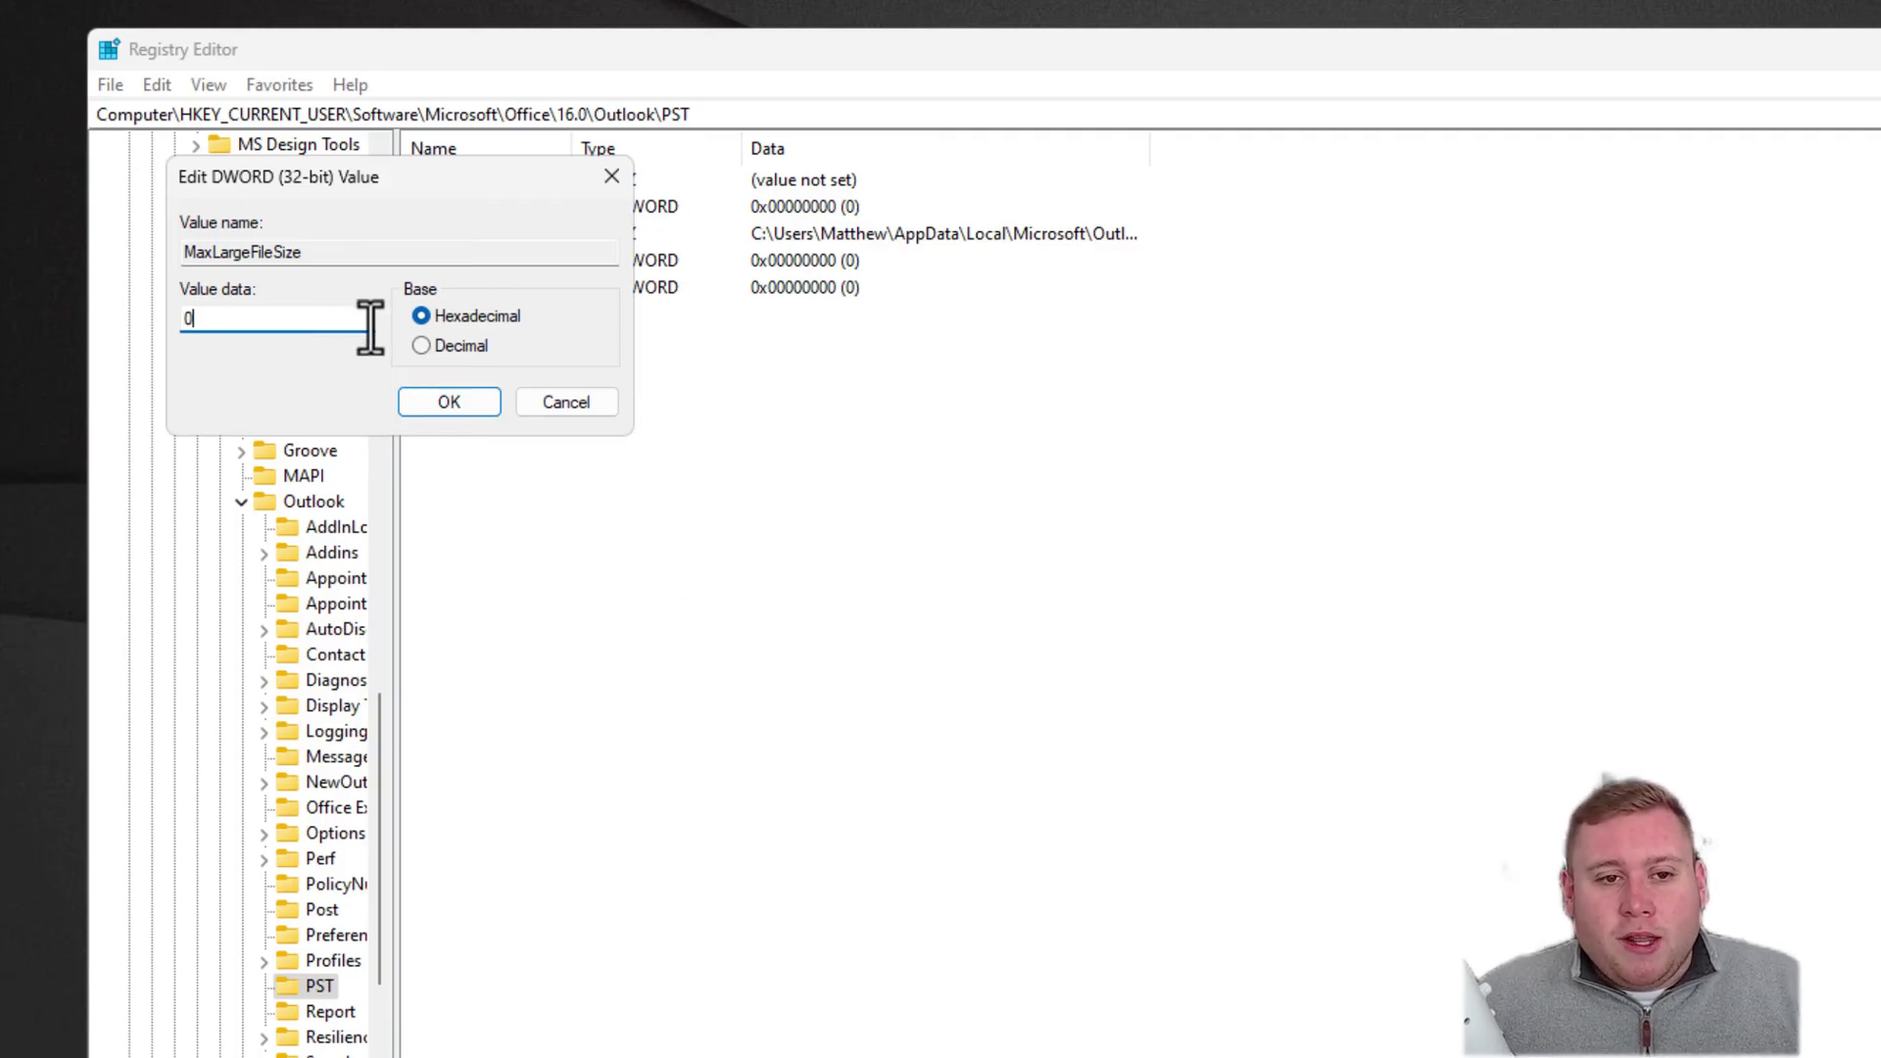
{"action": "left_click", "coordinate": [421, 346]}
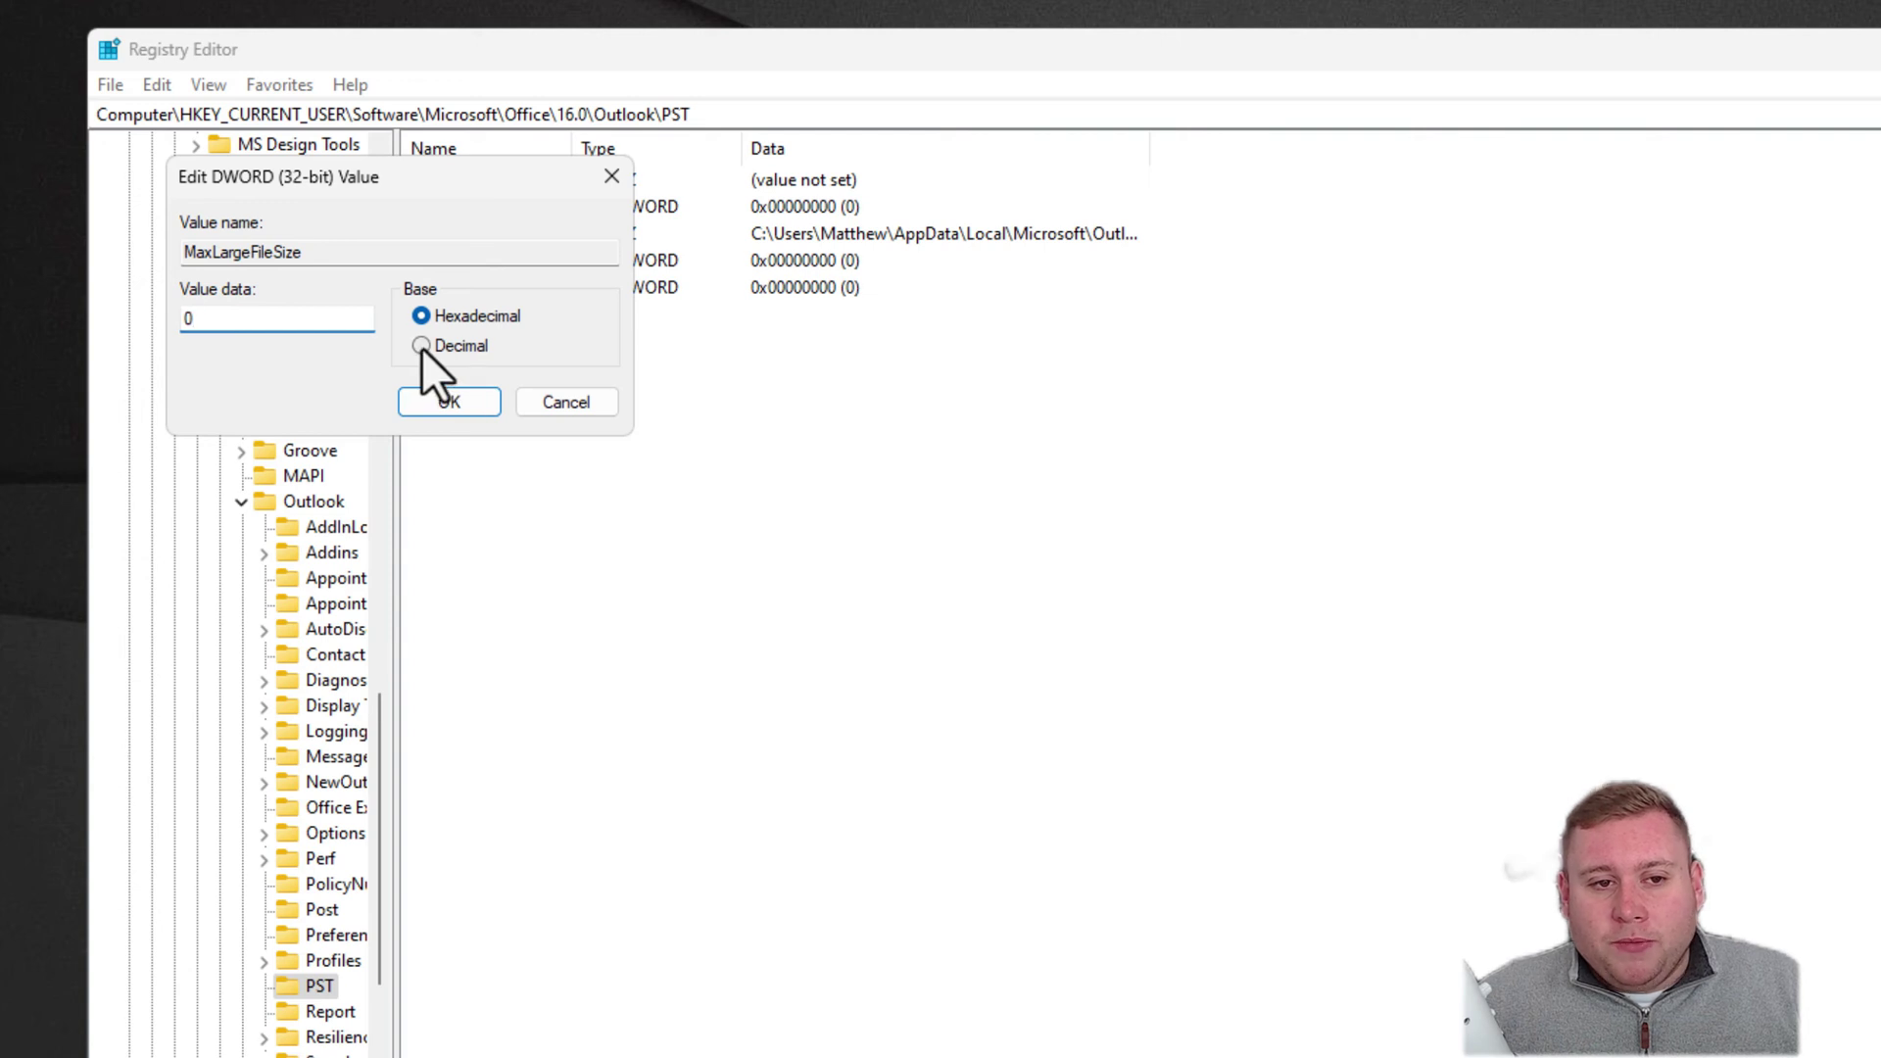
{"action": "double_click", "coordinate": [257, 319]}
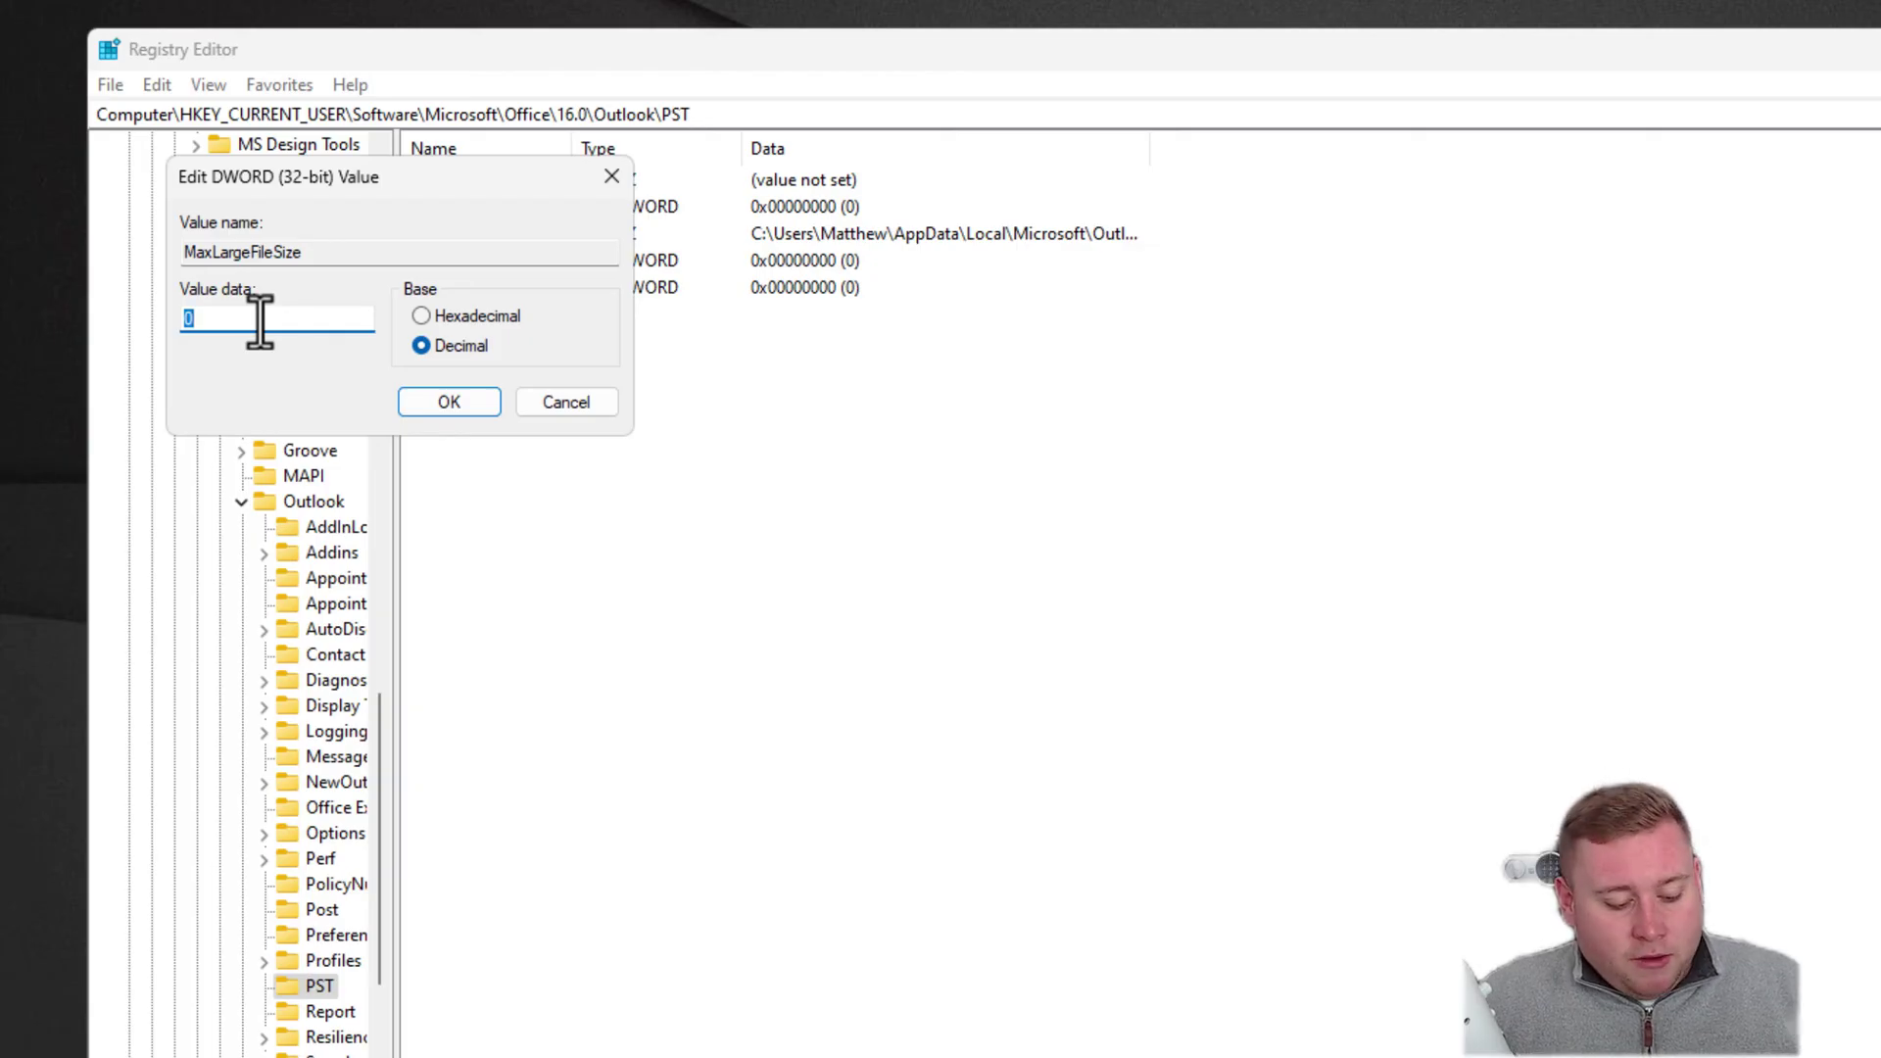
{"action": "type", "text": "102"}
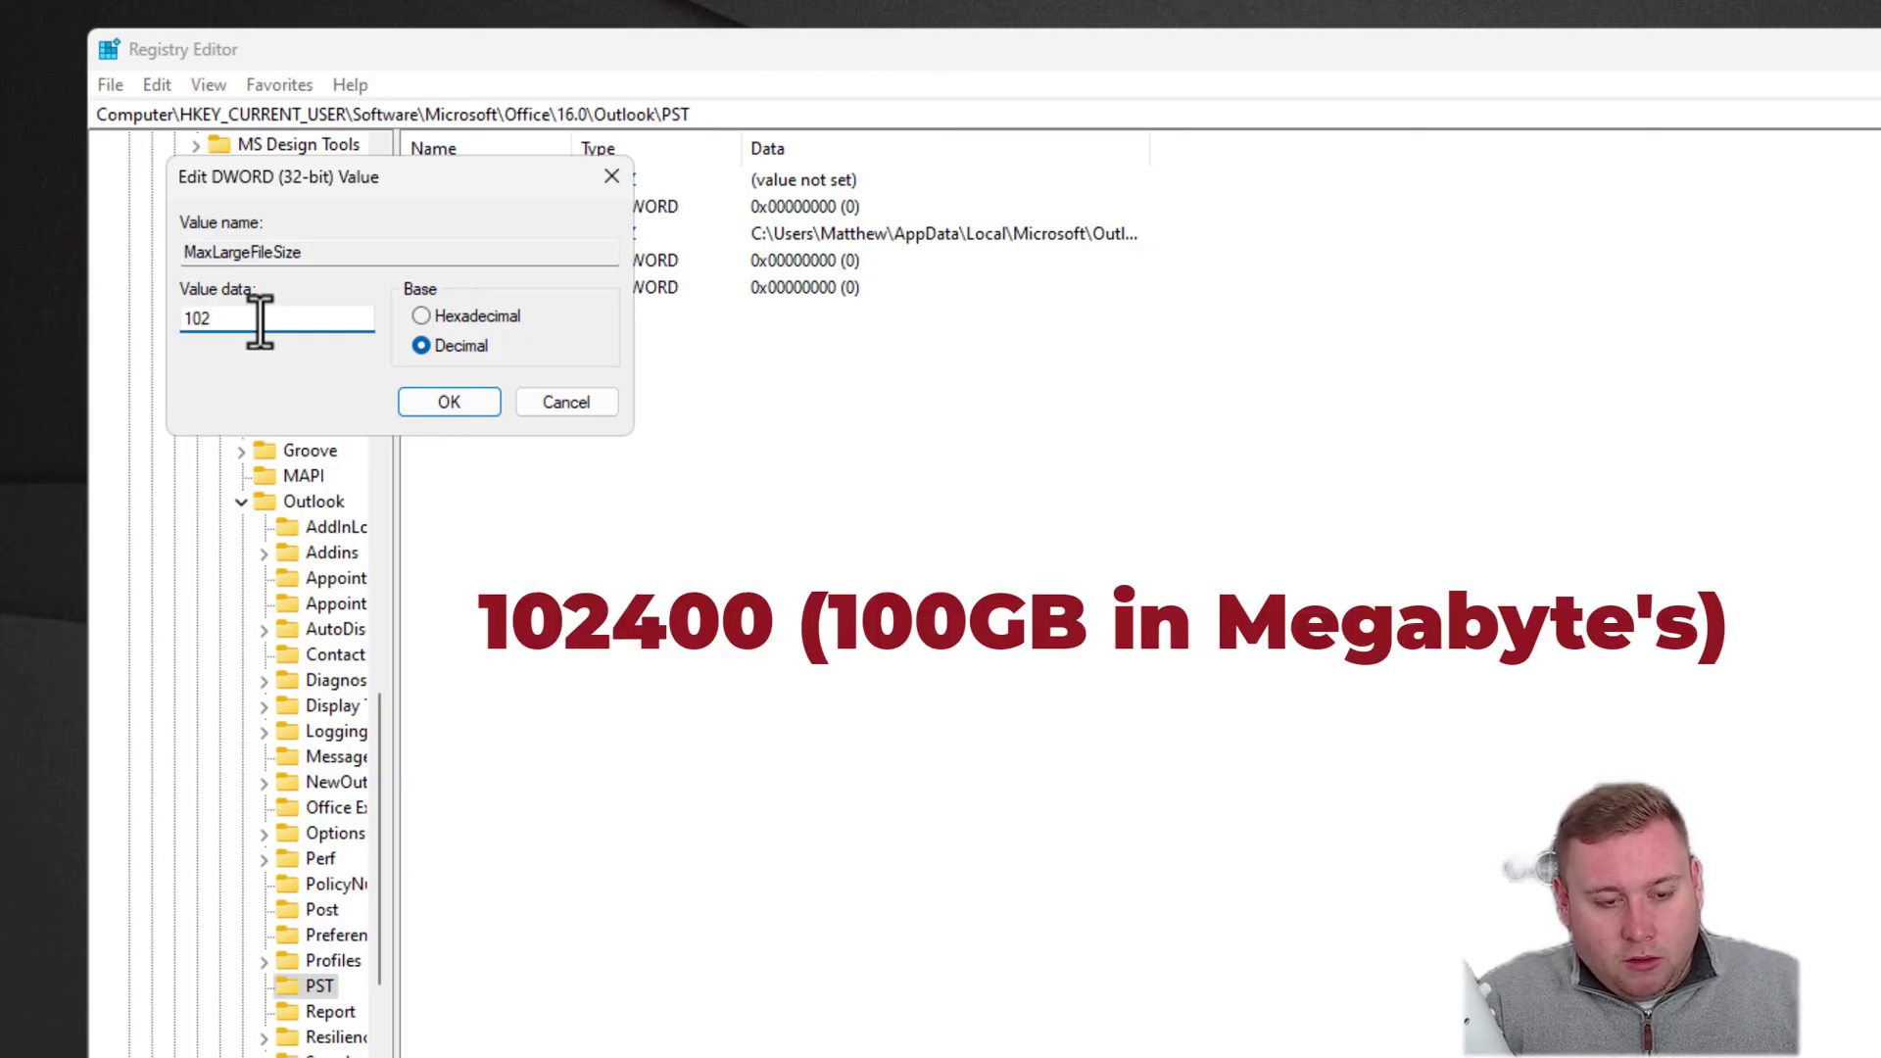
{"action": "type", "text": "400"}
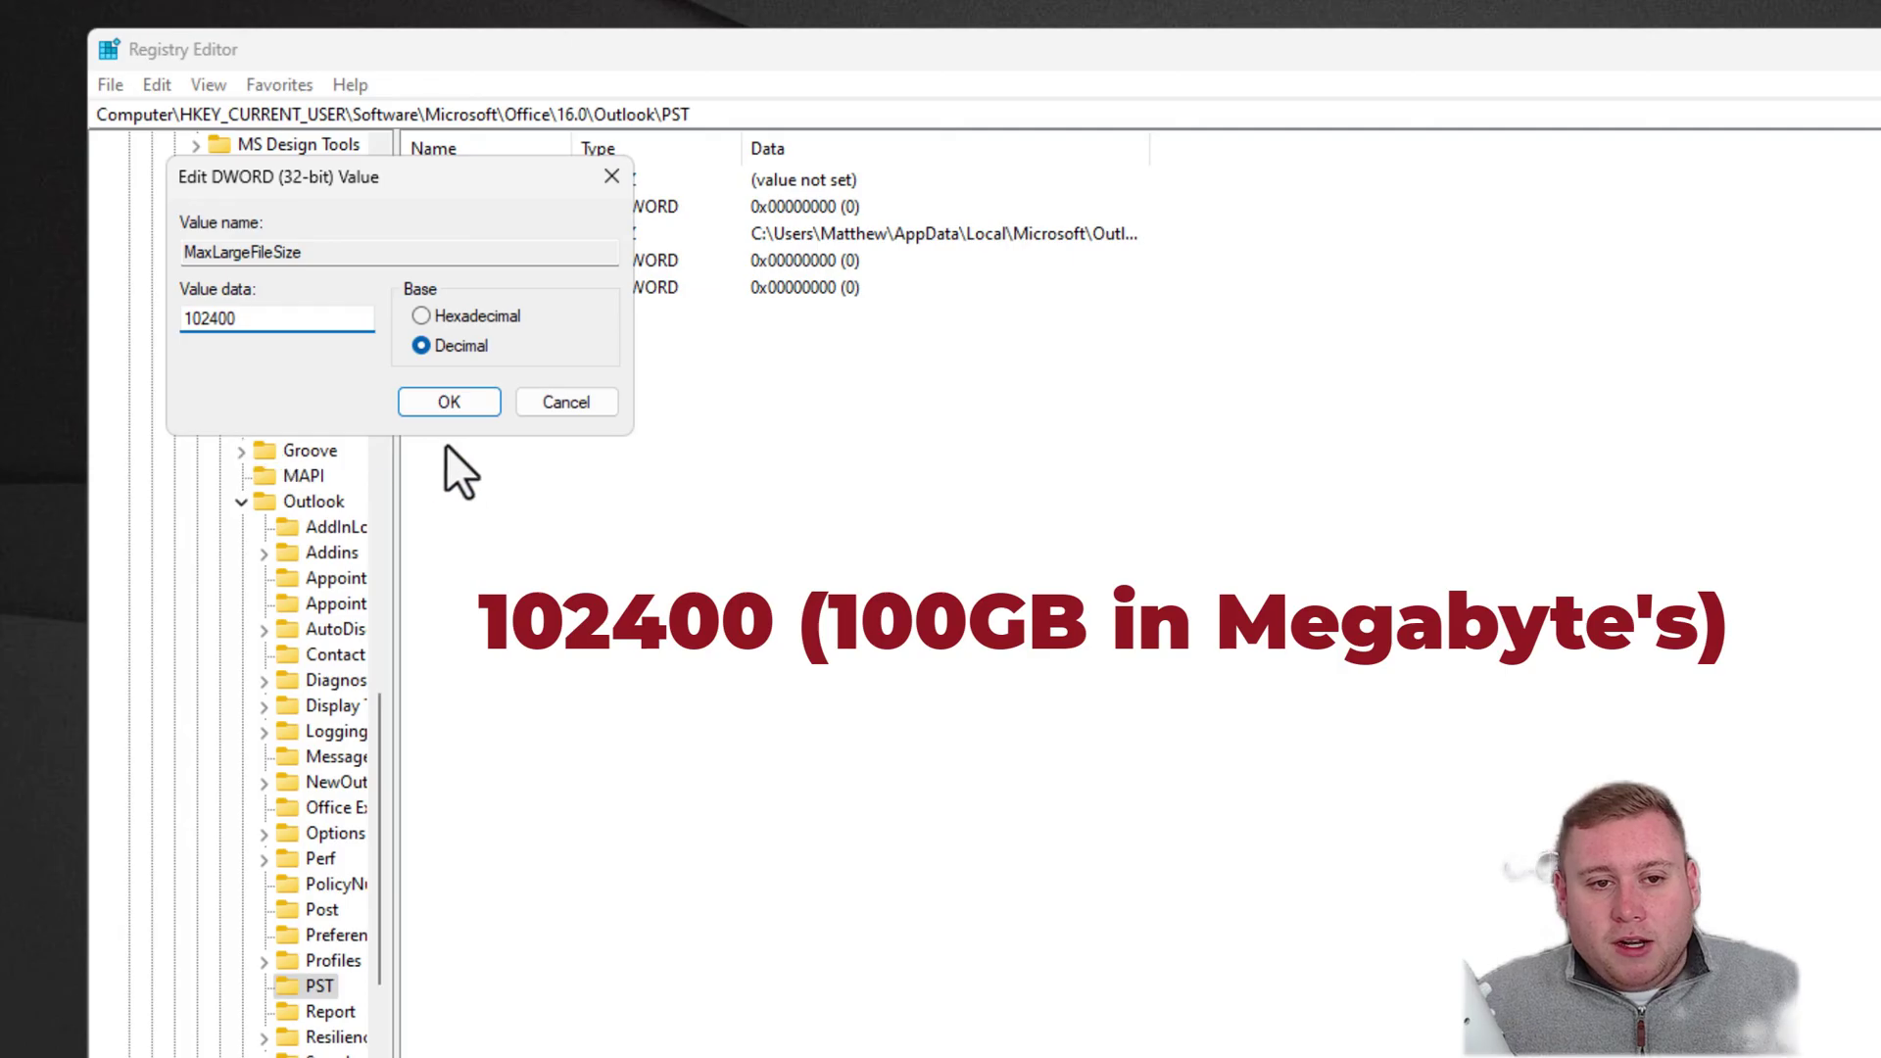
{"action": "left_click", "coordinate": [458, 403]}
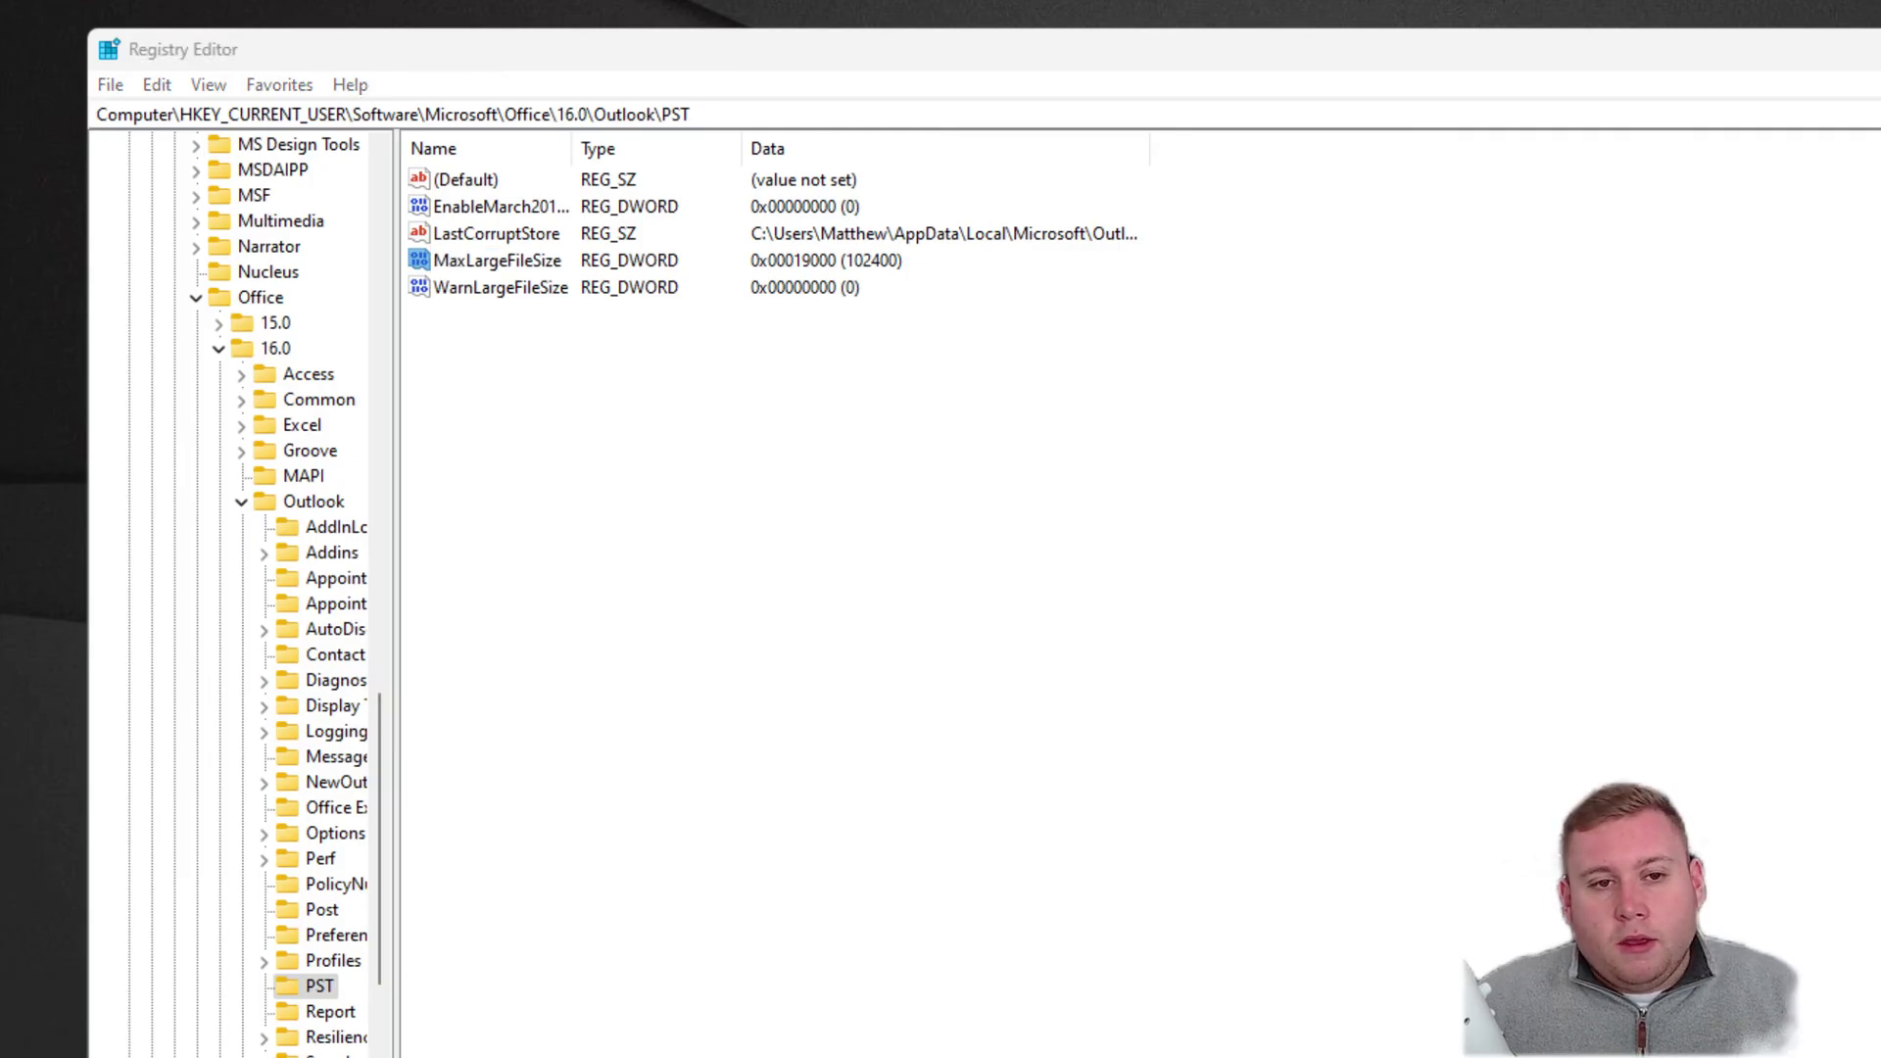
Set WarnLargeFileSize to decimal 97280 (0x00017c00)
{"action": "double_click", "coordinate": [482, 288]}
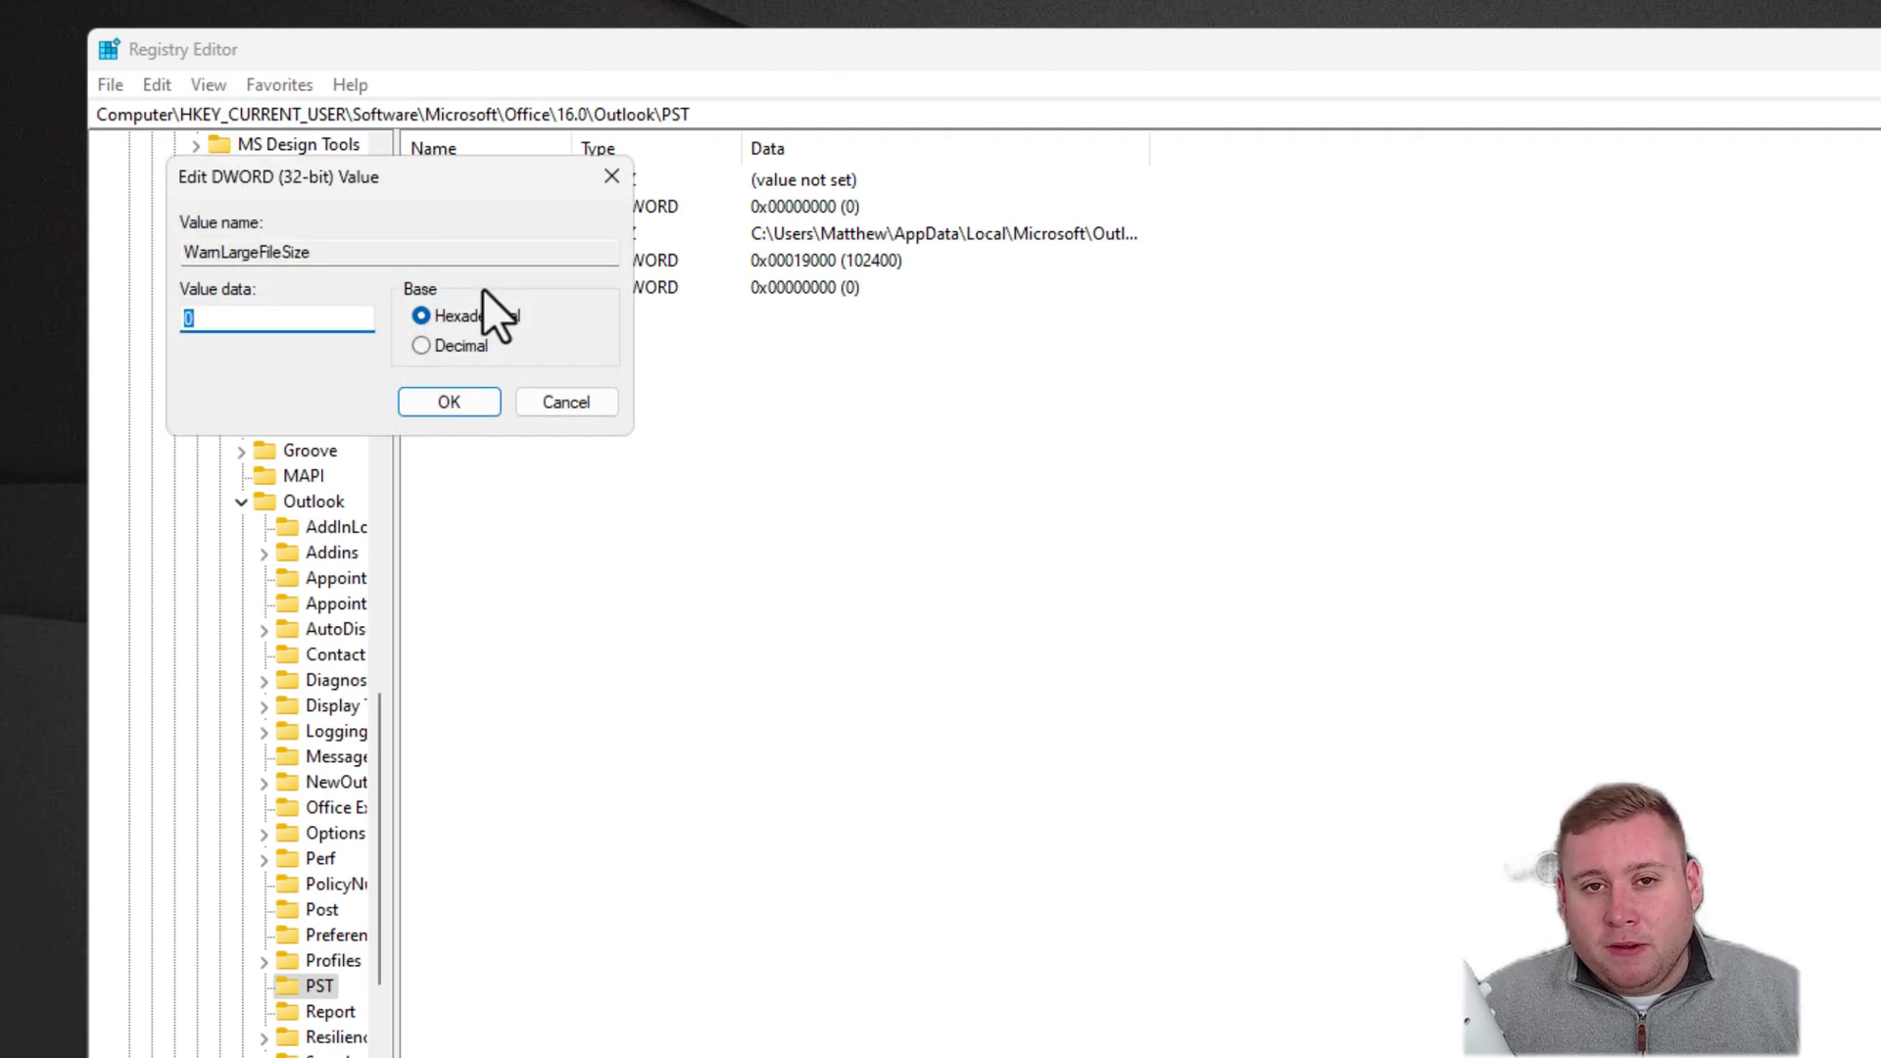
{"action": "left_click", "coordinate": [421, 347]}
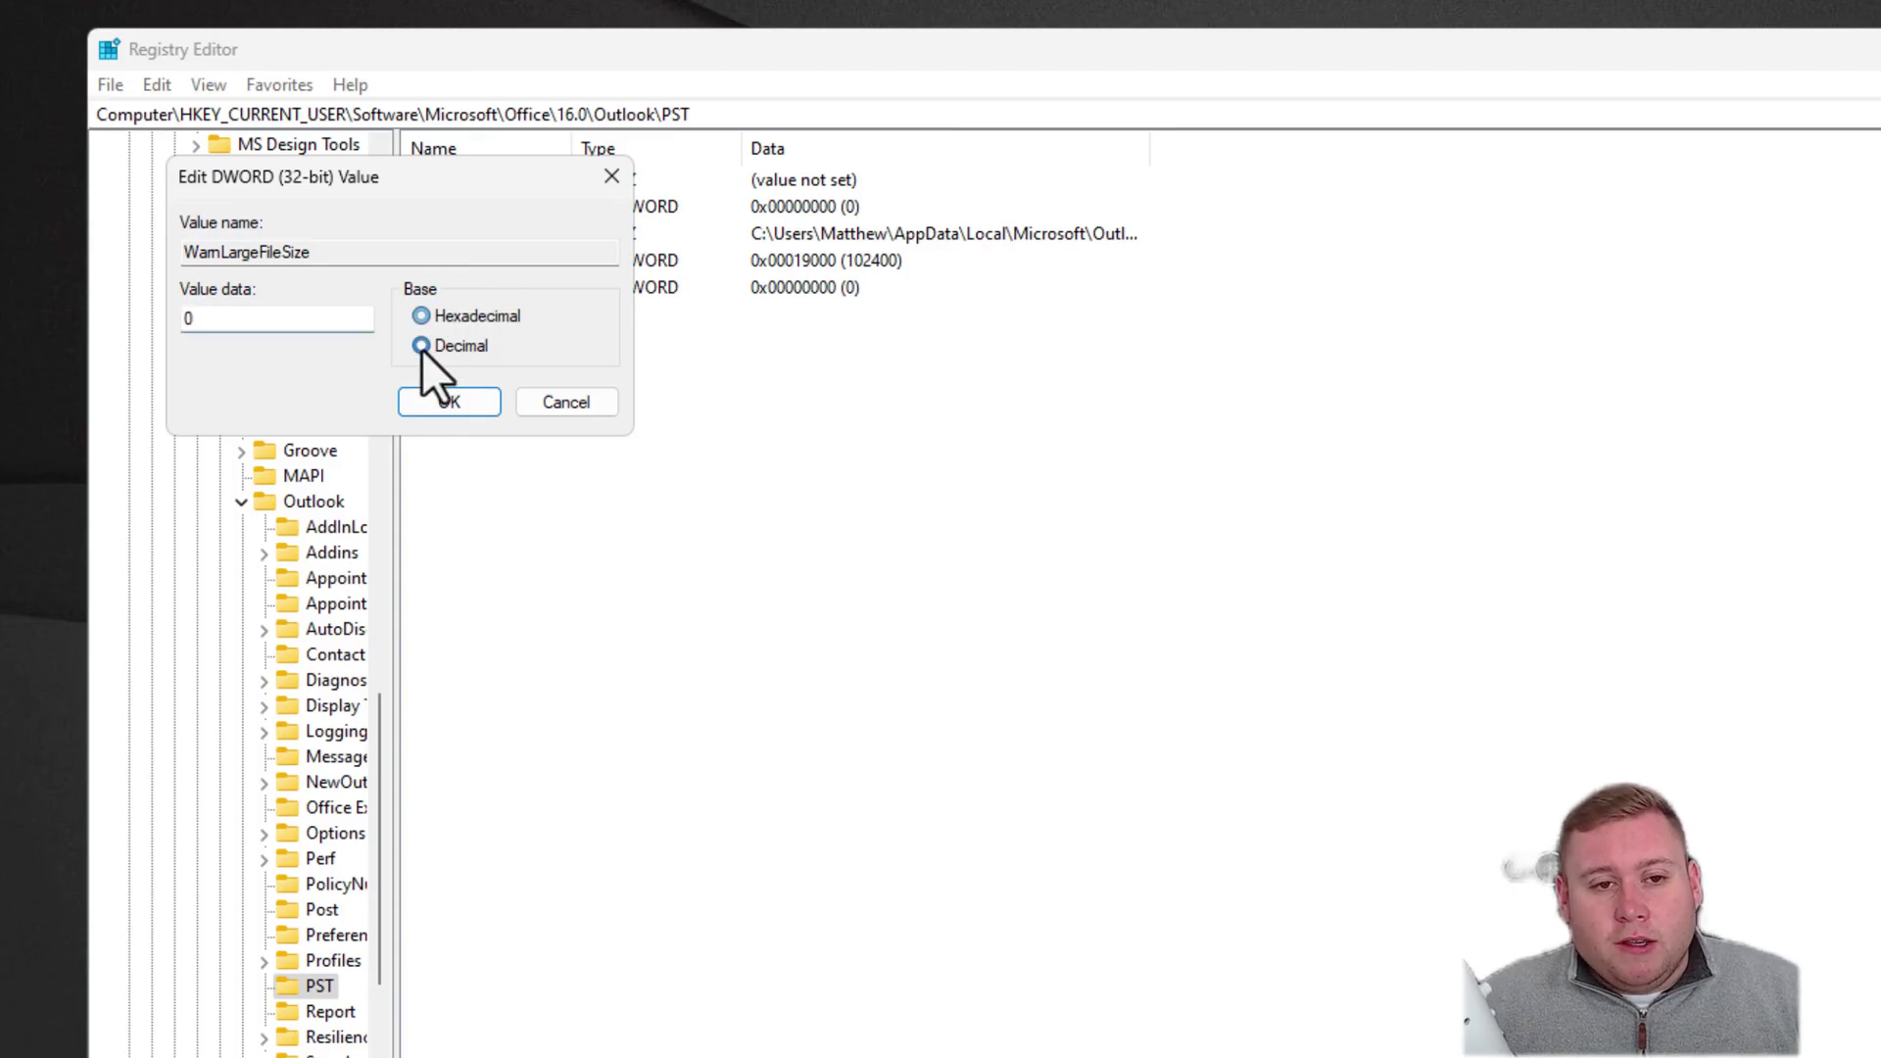
{"action": "double_click", "coordinate": [255, 321]}
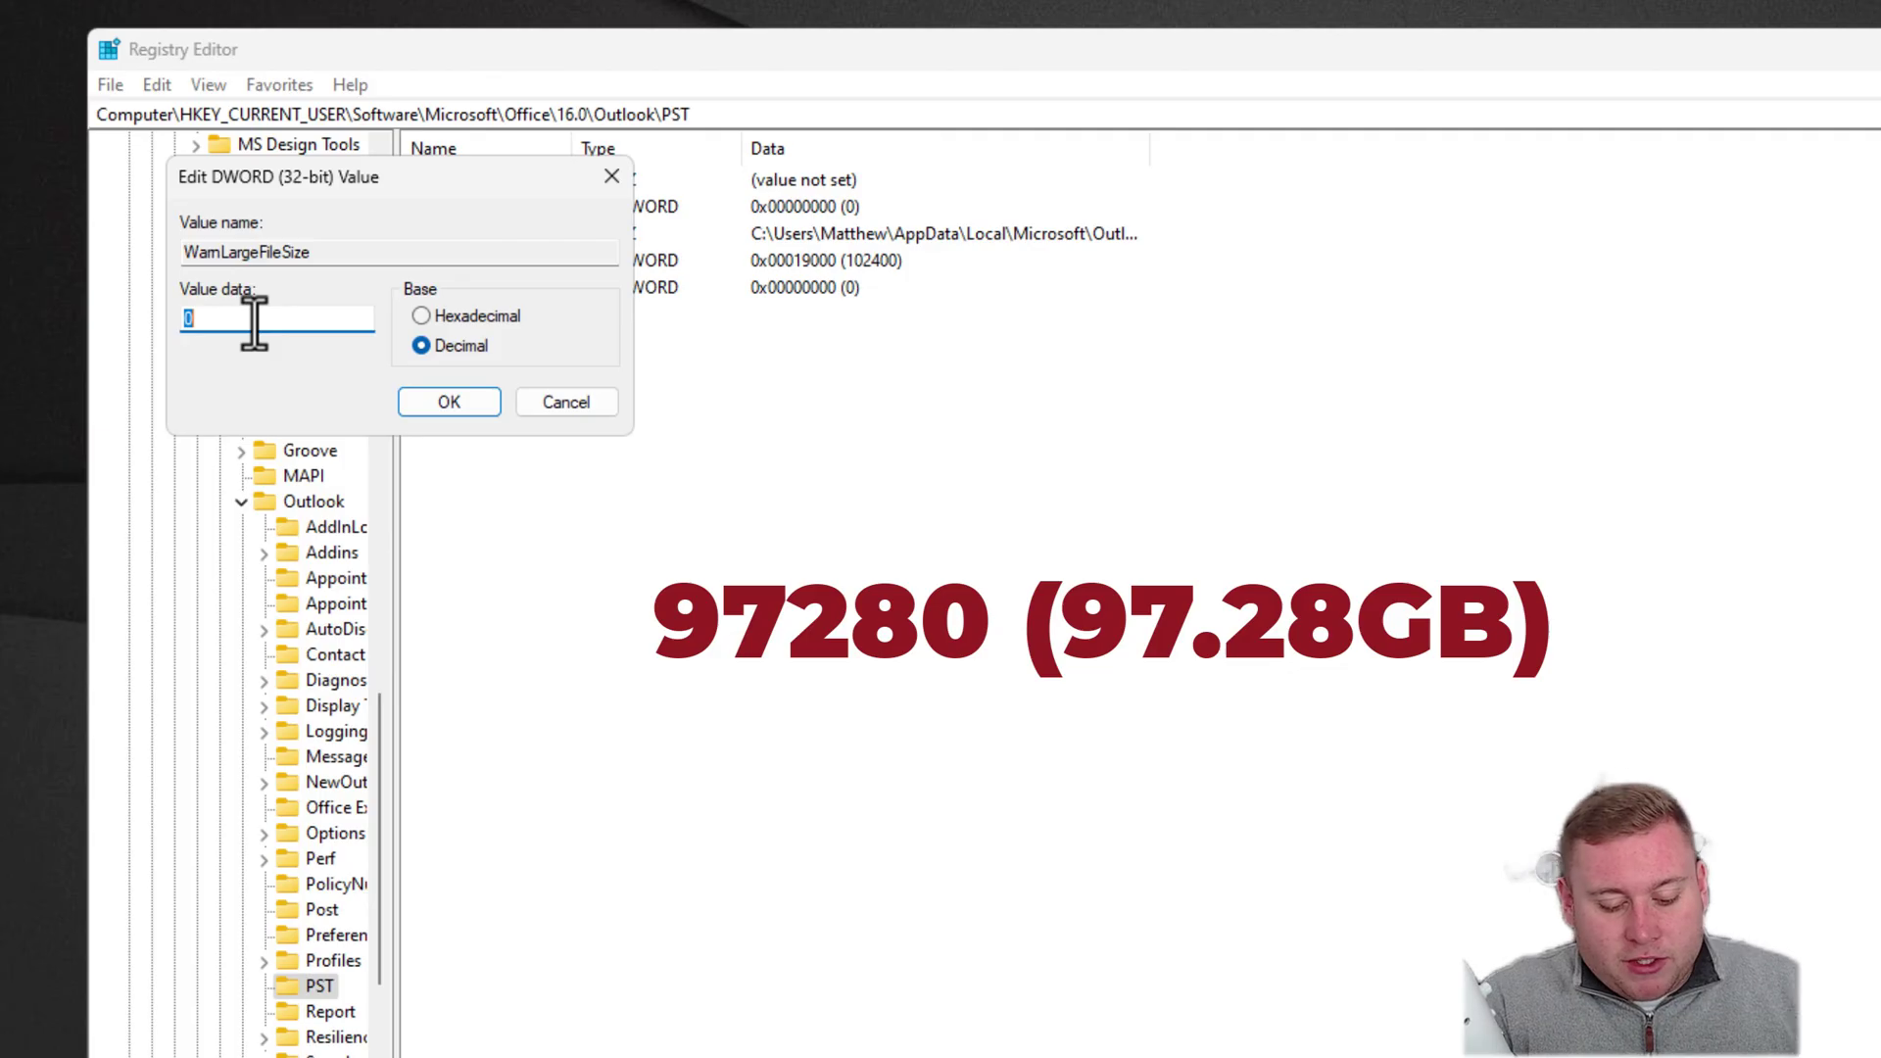
{"action": "type", "text": "97"}
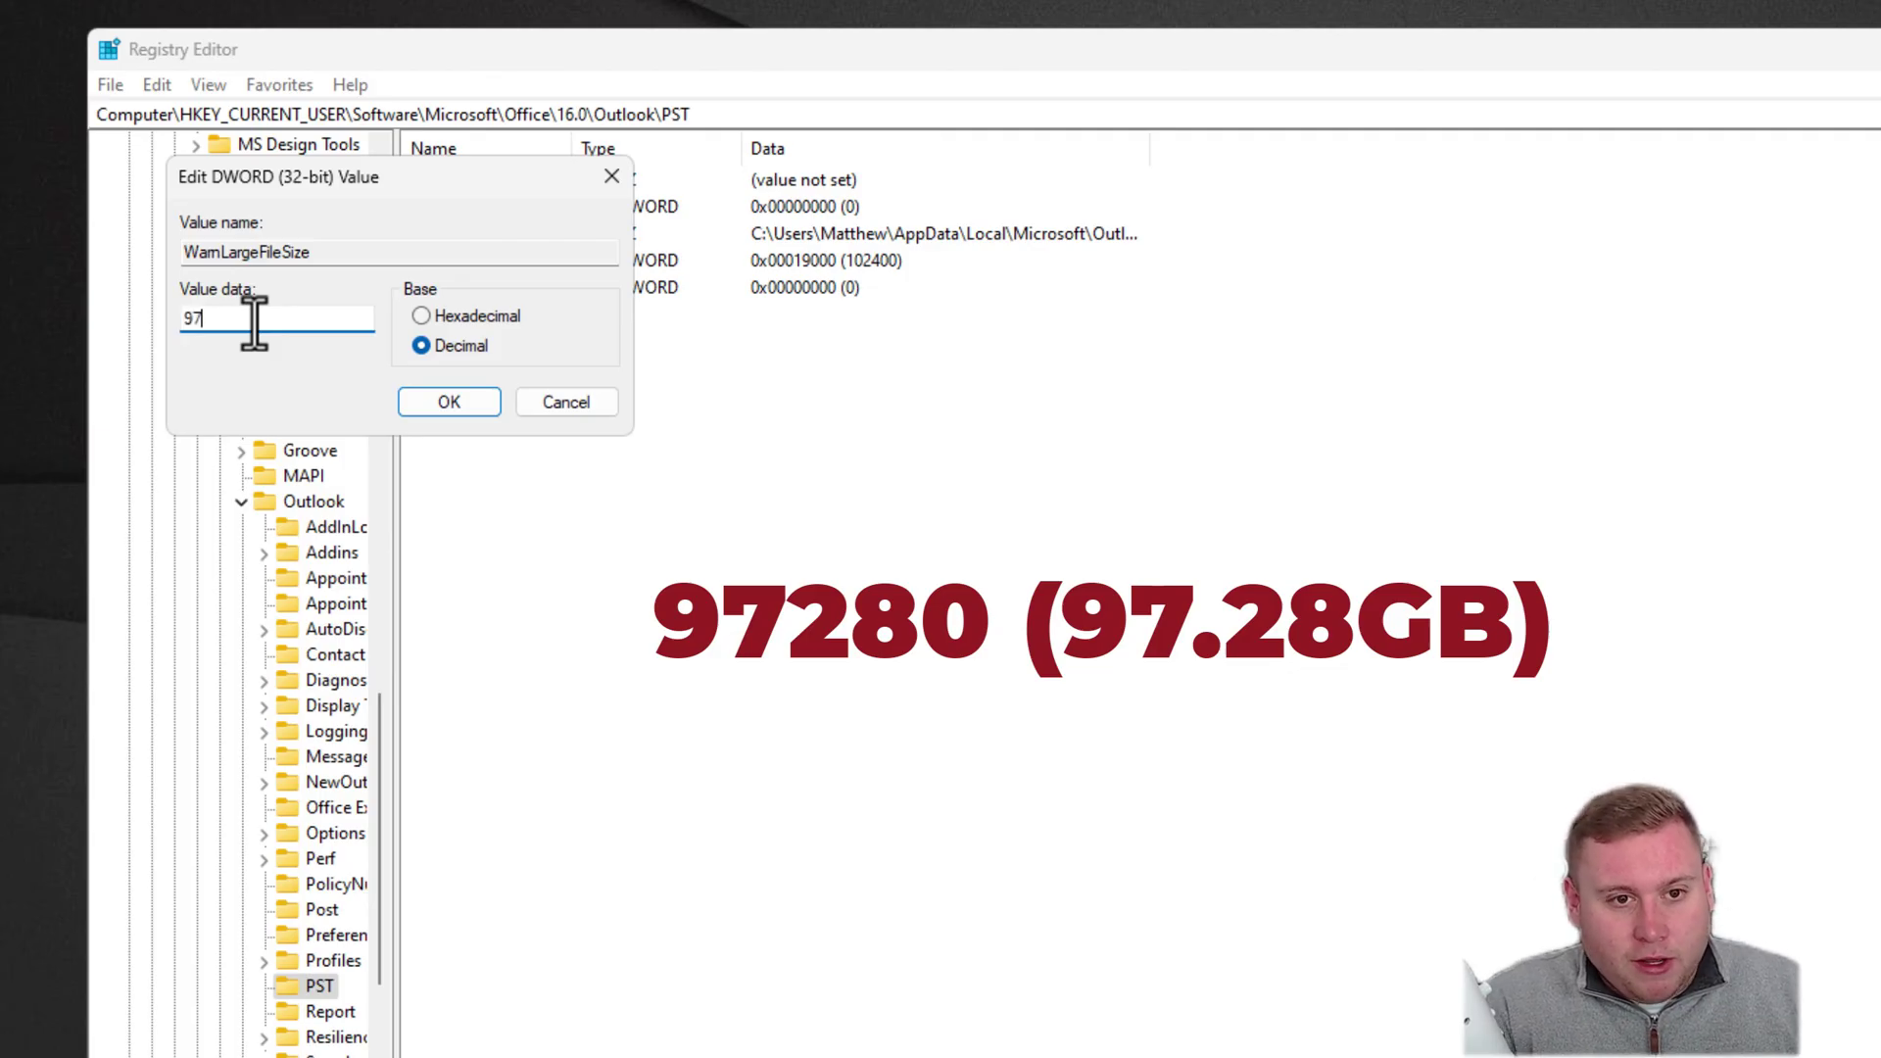
{"action": "type", "text": "280"}
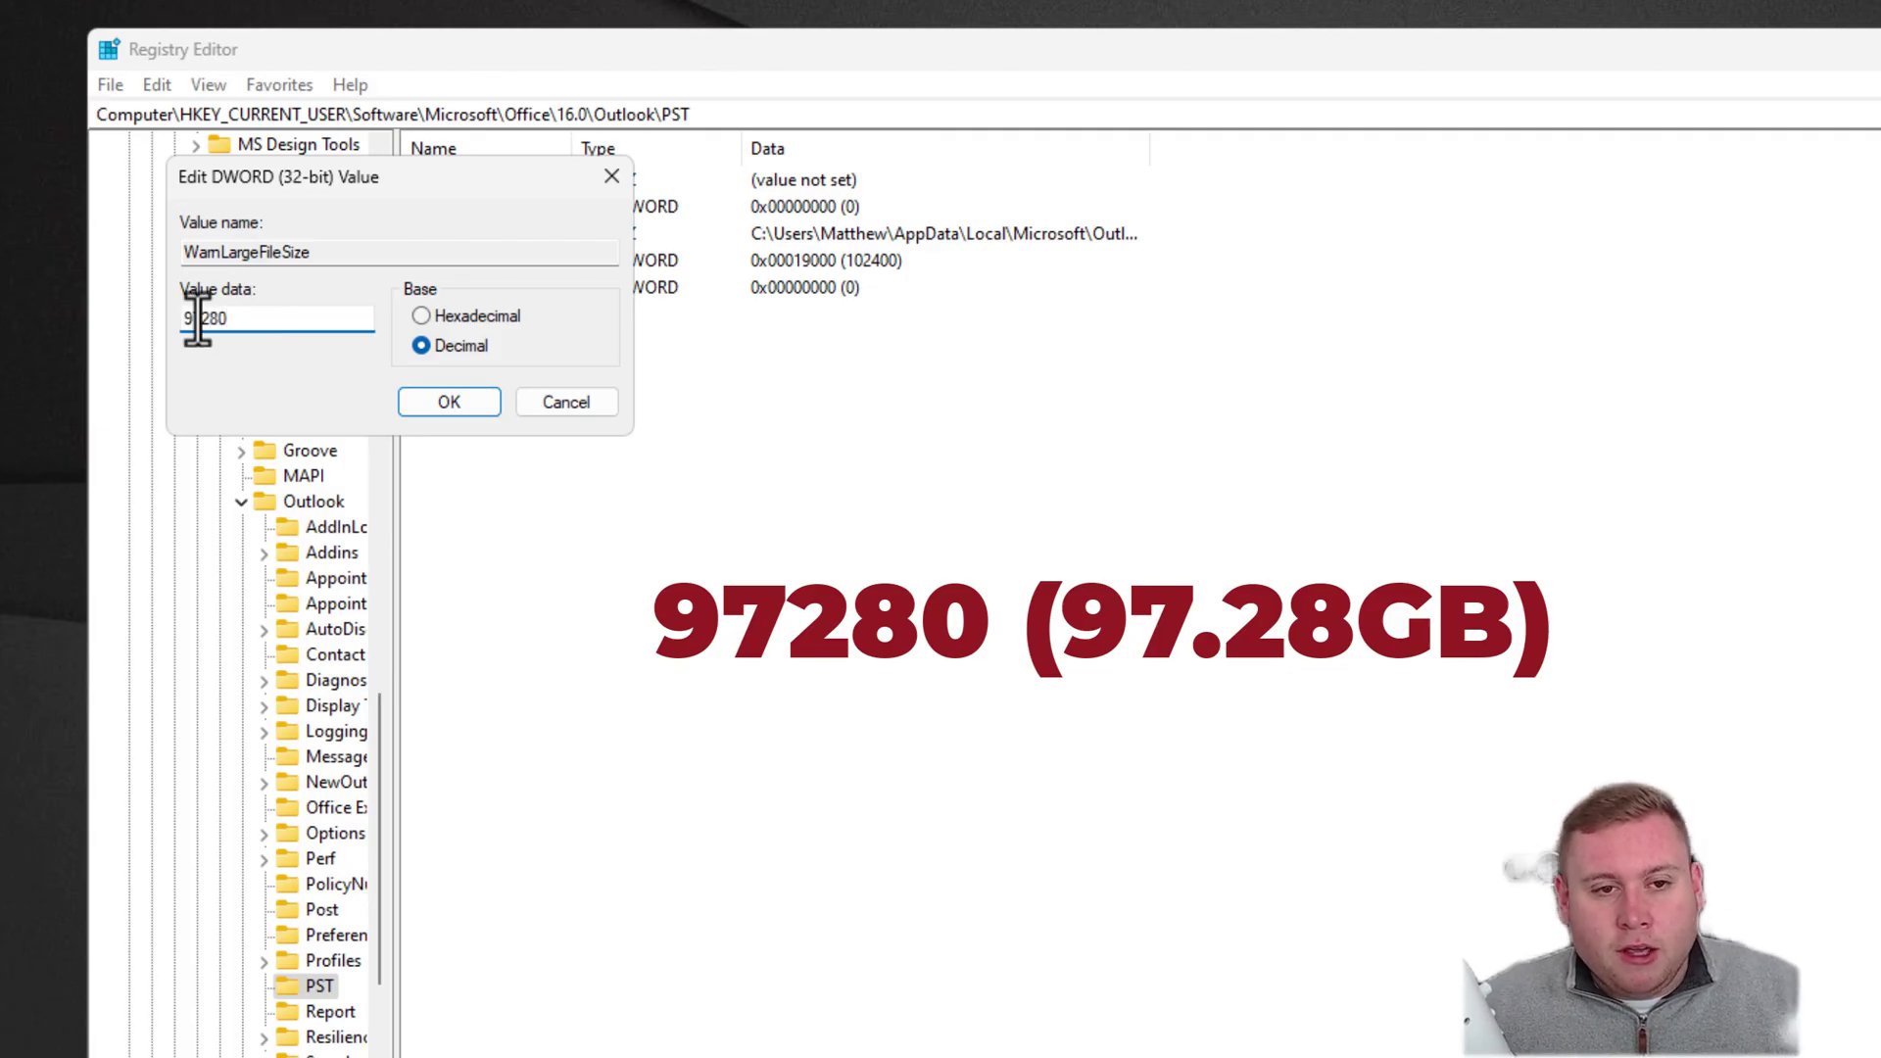
{"action": "left_click", "coordinate": [419, 403]}
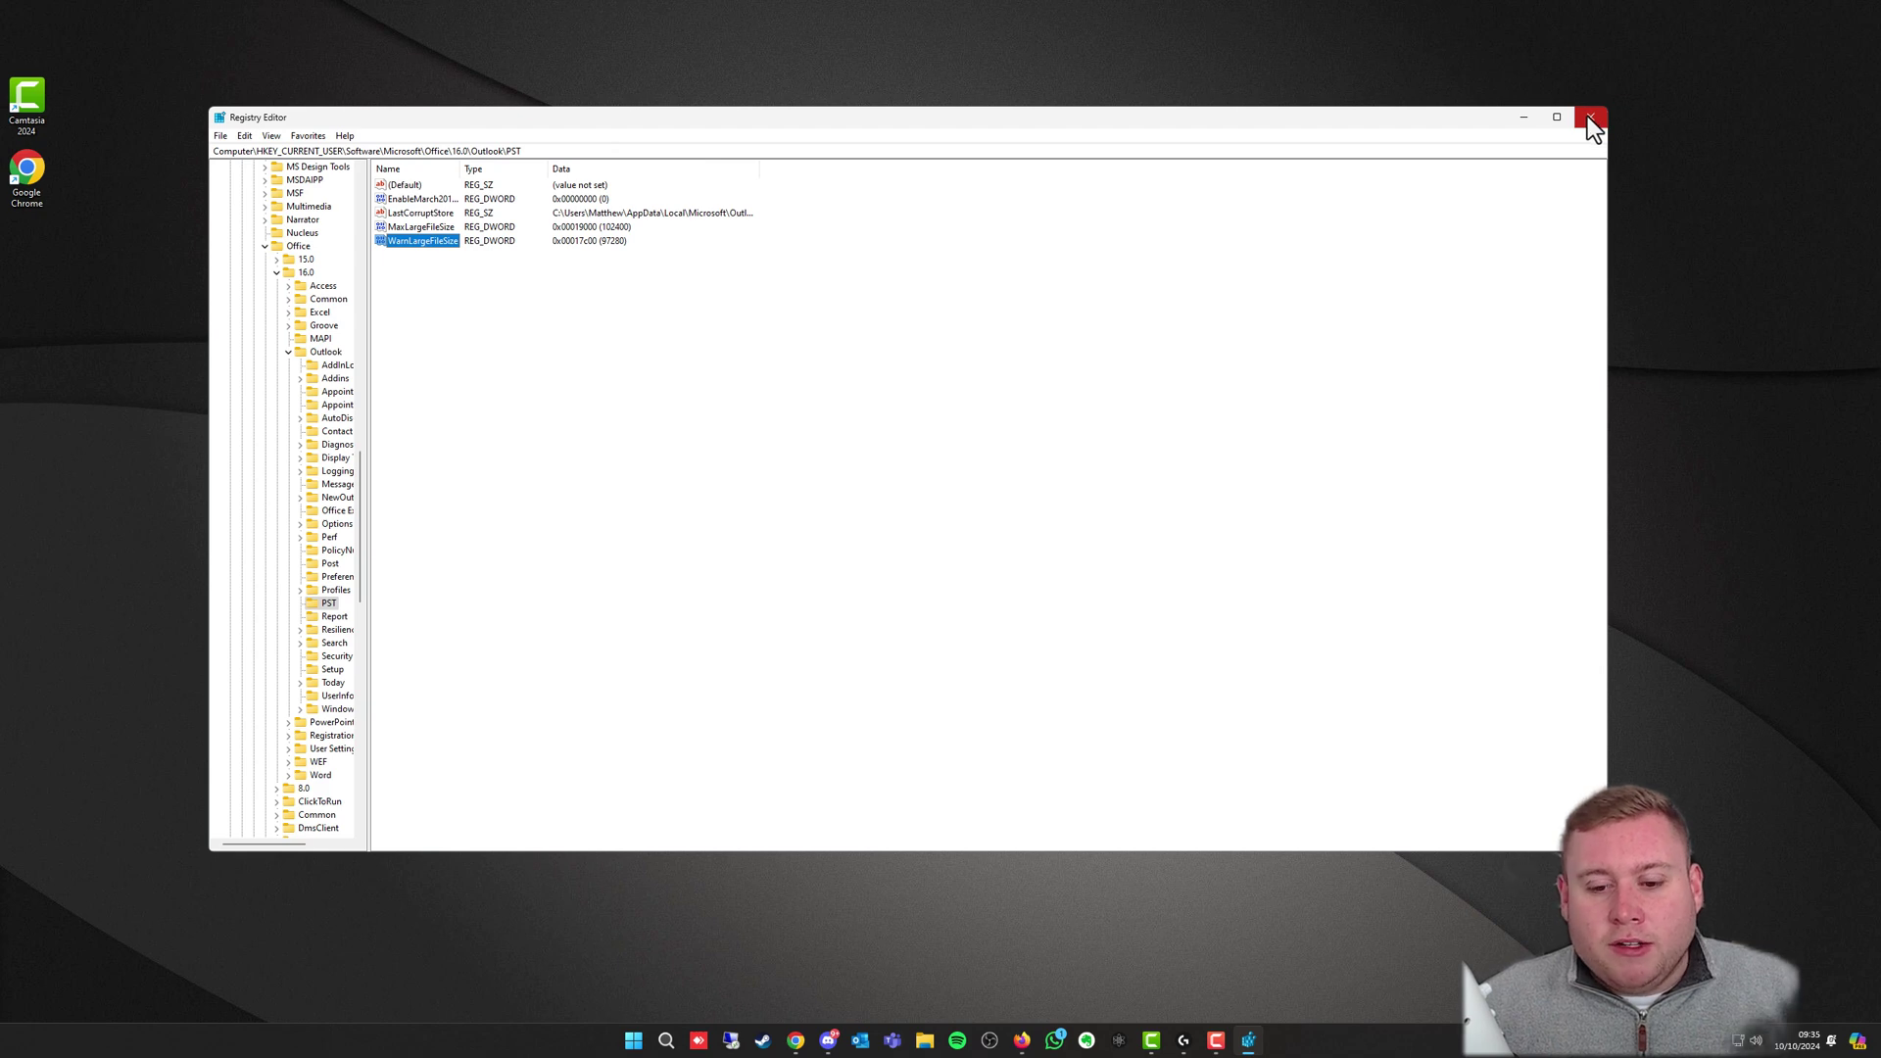
Close the Registry Editor window, leaving the desktop
{"action": "left_click", "coordinate": [1587, 116]}
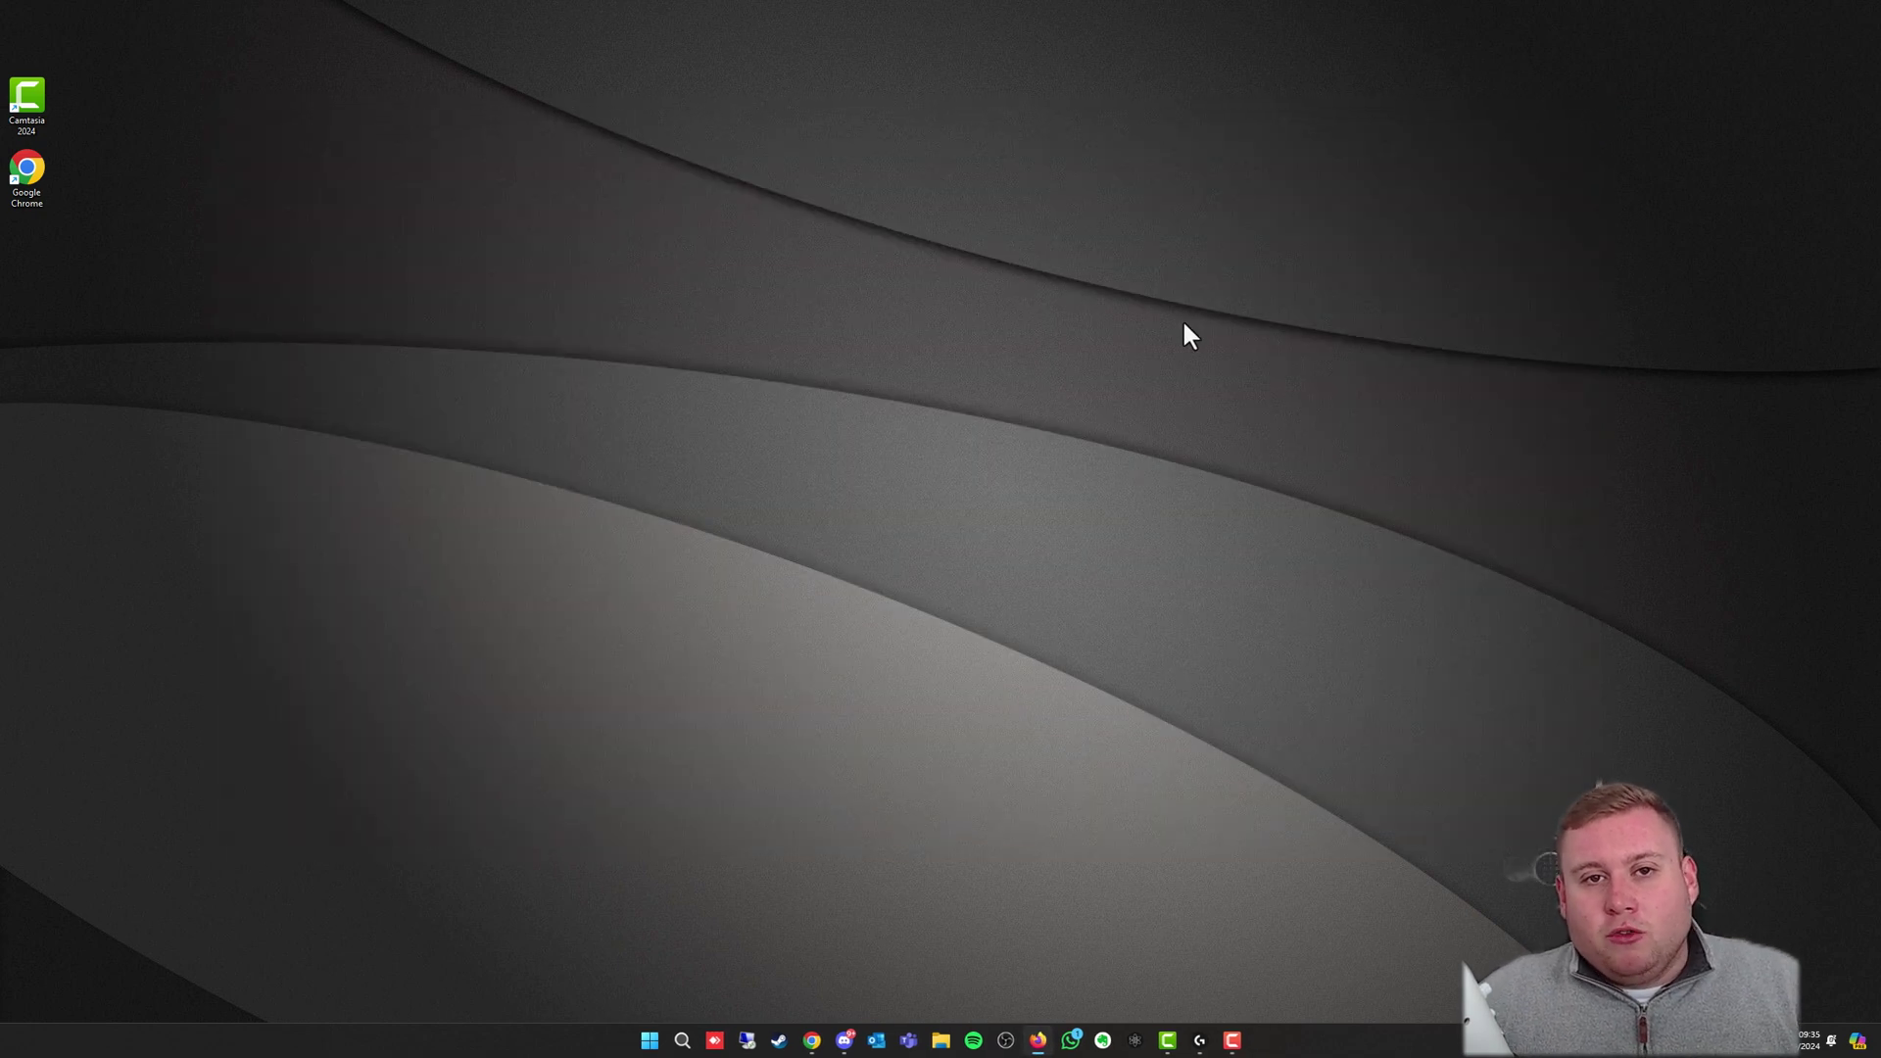